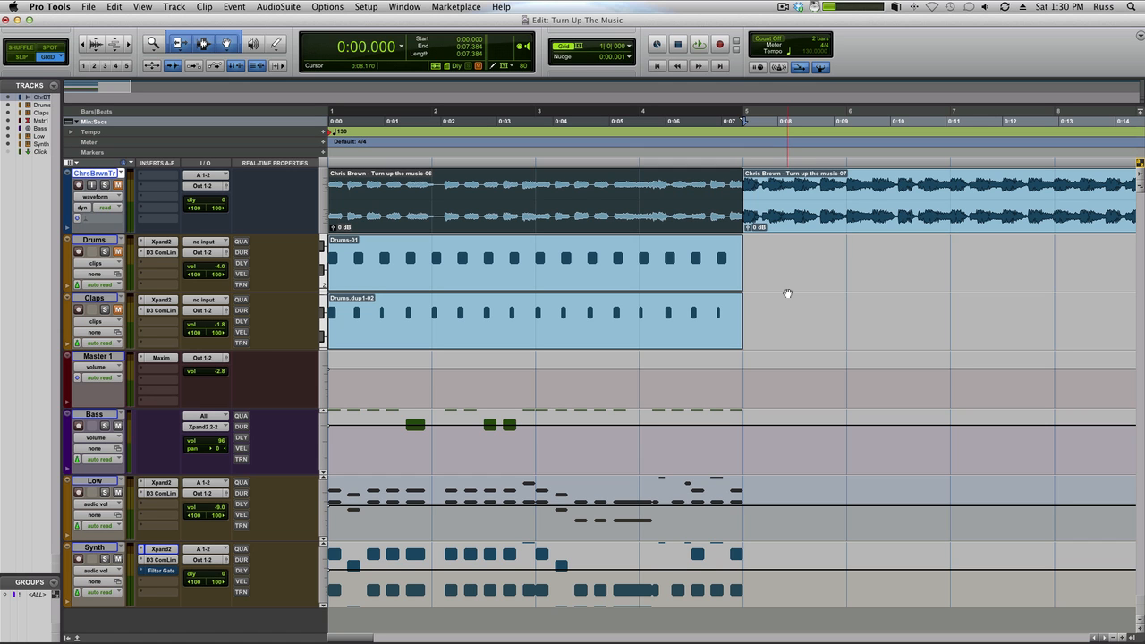
Step: Move the Synth track directly below the ChrsBrwnTr track and make it taller
left_click(109, 549)
left_click_drag(109, 548, 116, 249)
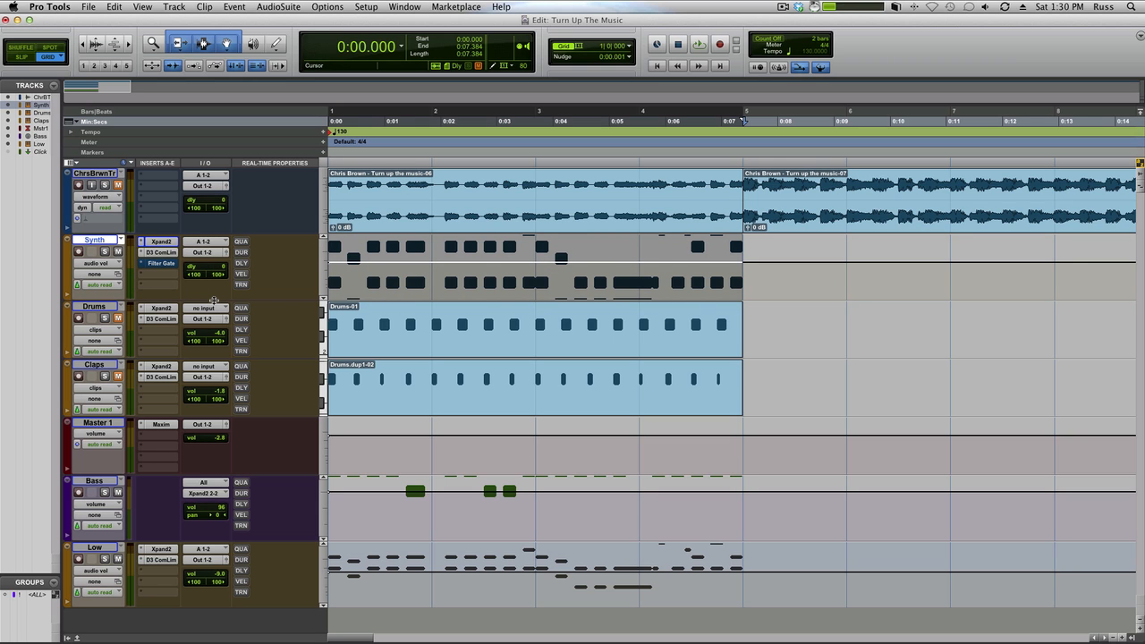
left_click_drag(214, 298, 215, 401)
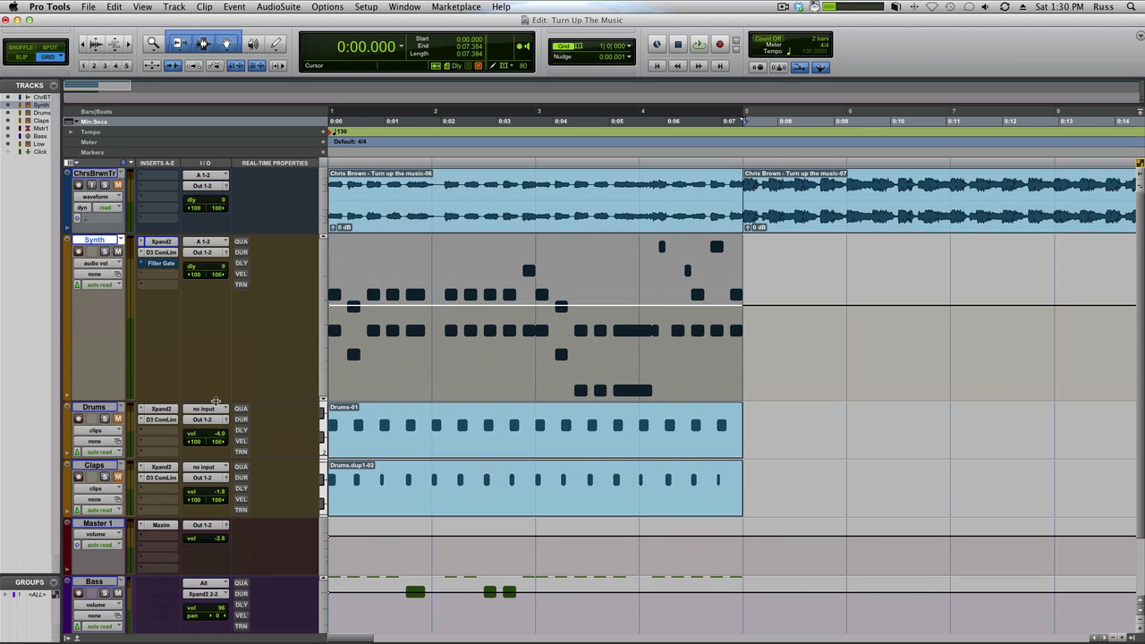
Step: Switch the Synth track to notes view and set the grid value to 1/16 note
left_click(115, 263)
left_click(106, 157)
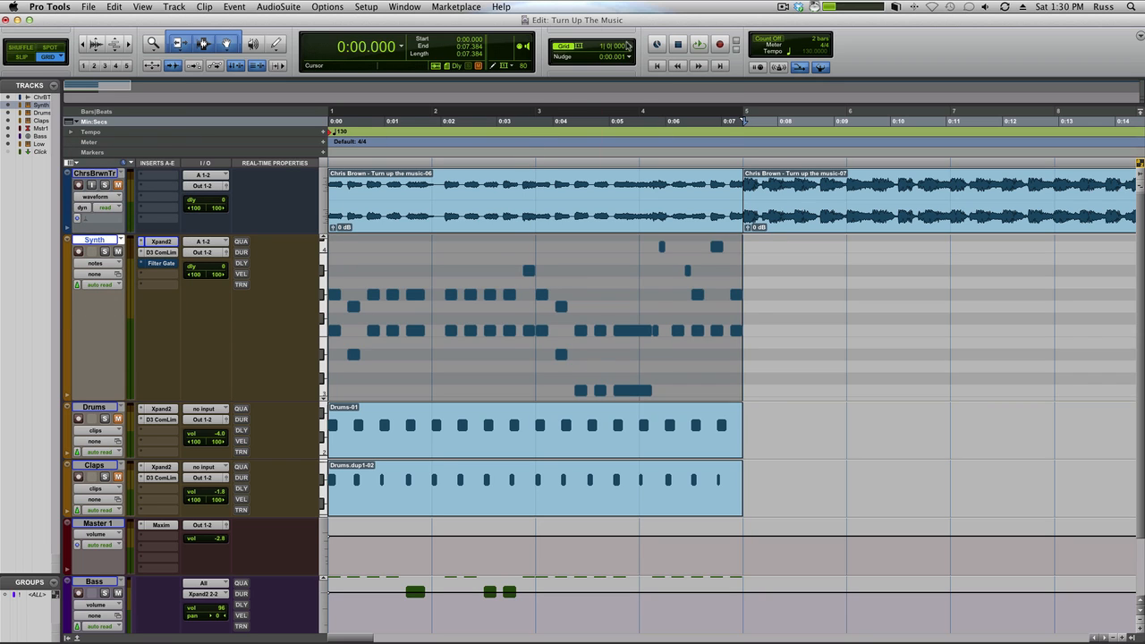
left_click(630, 50)
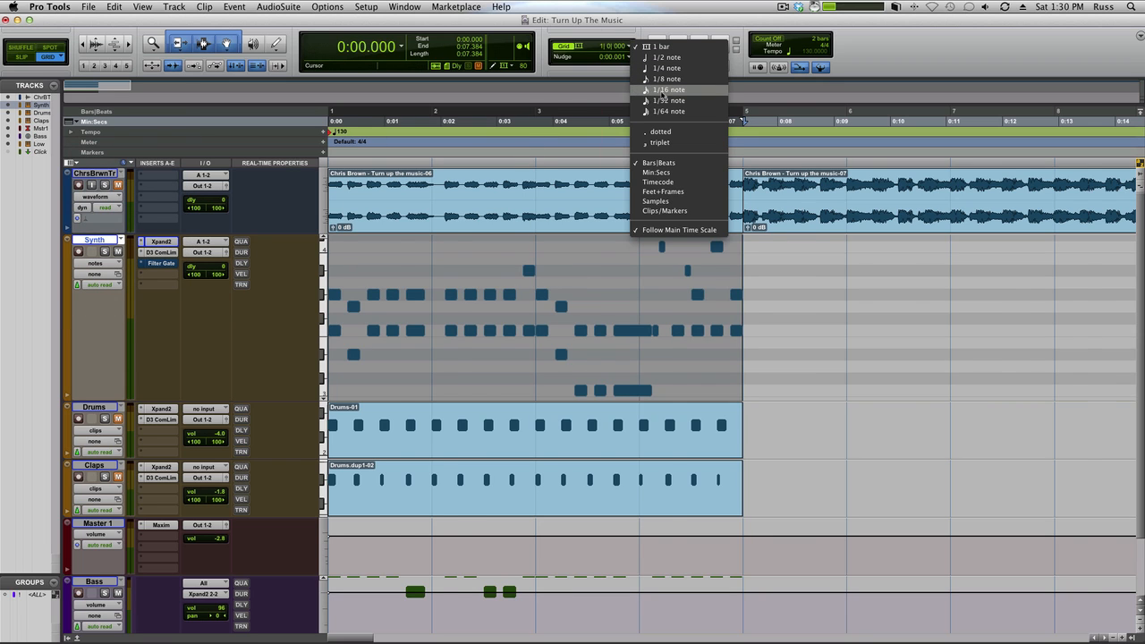
left_click(664, 90)
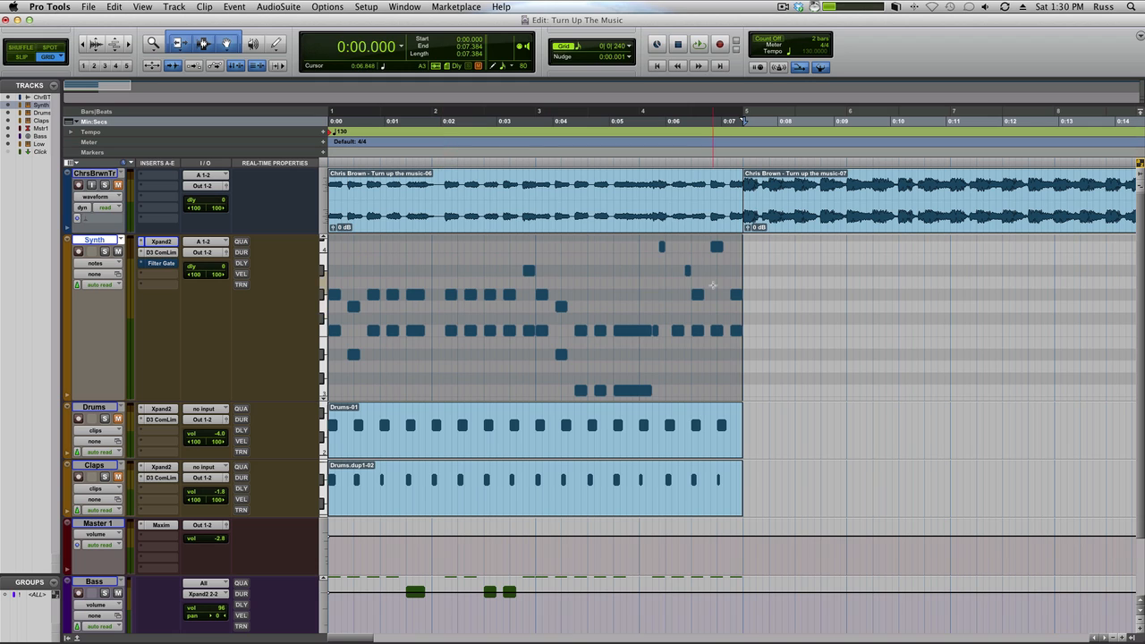
left_click(680, 286)
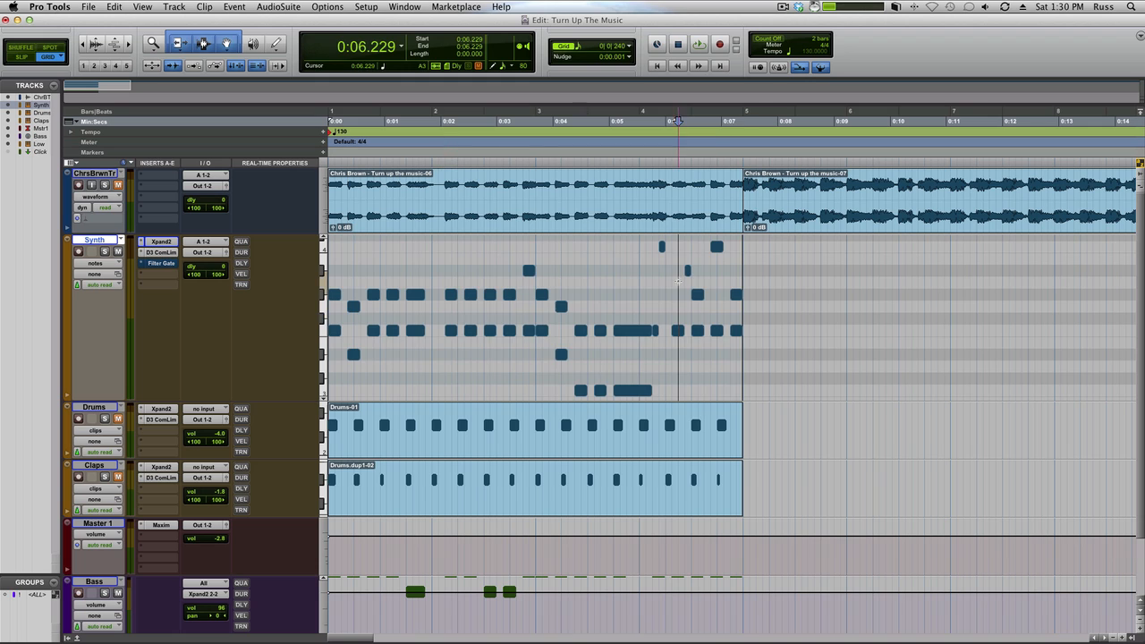
Step: Select the first Chris Brown clip and play it back from the start as a reference
left_click(548, 223)
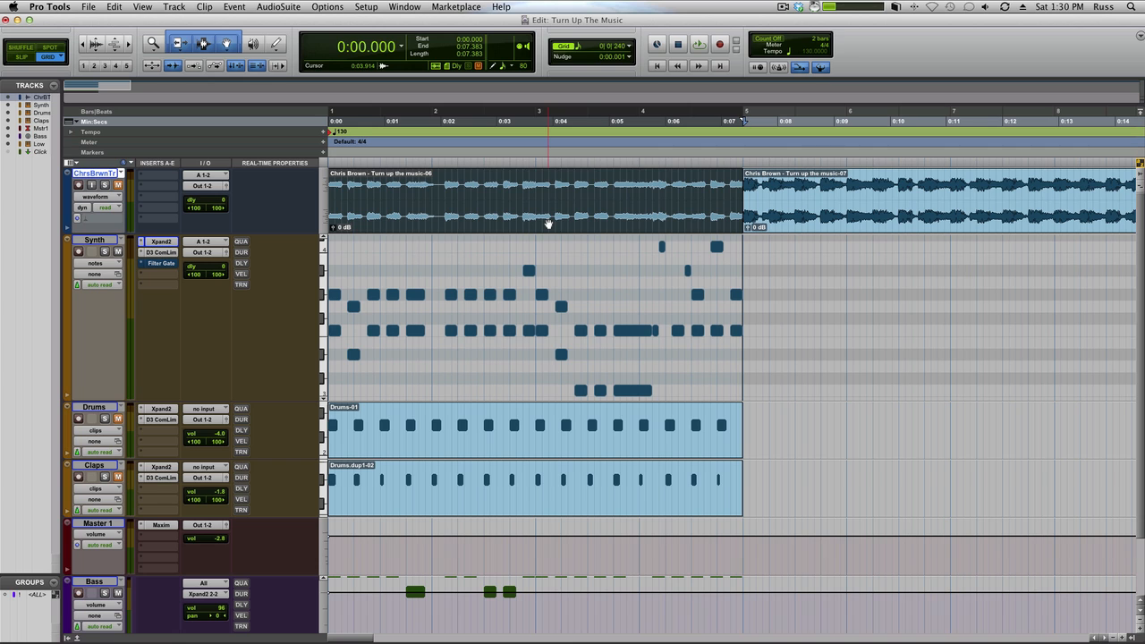
key("space")
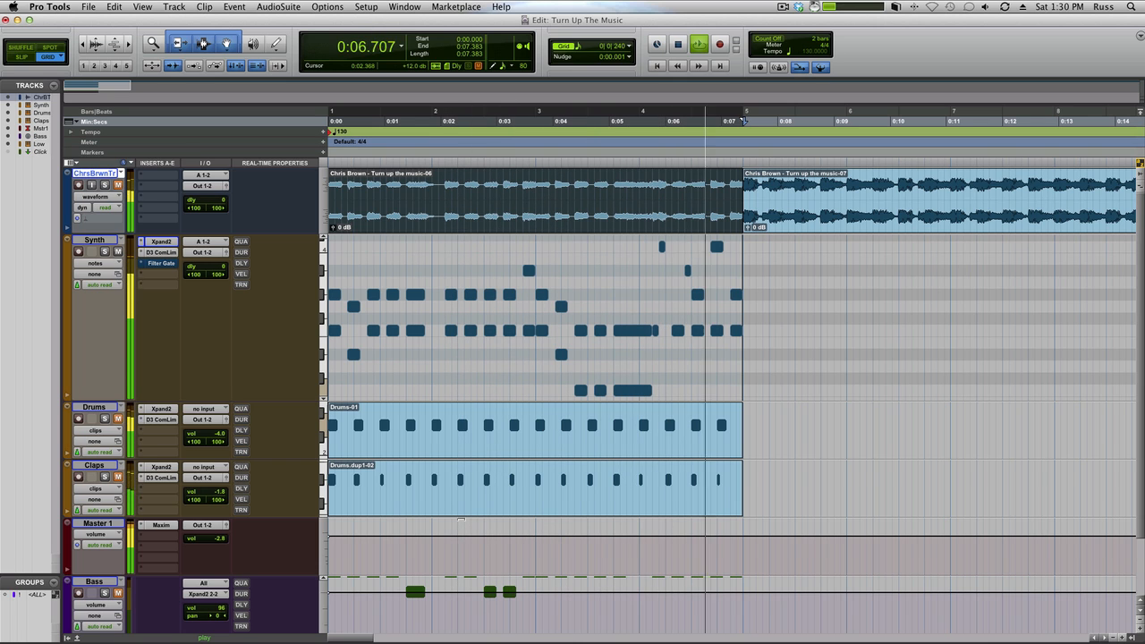
key("space")
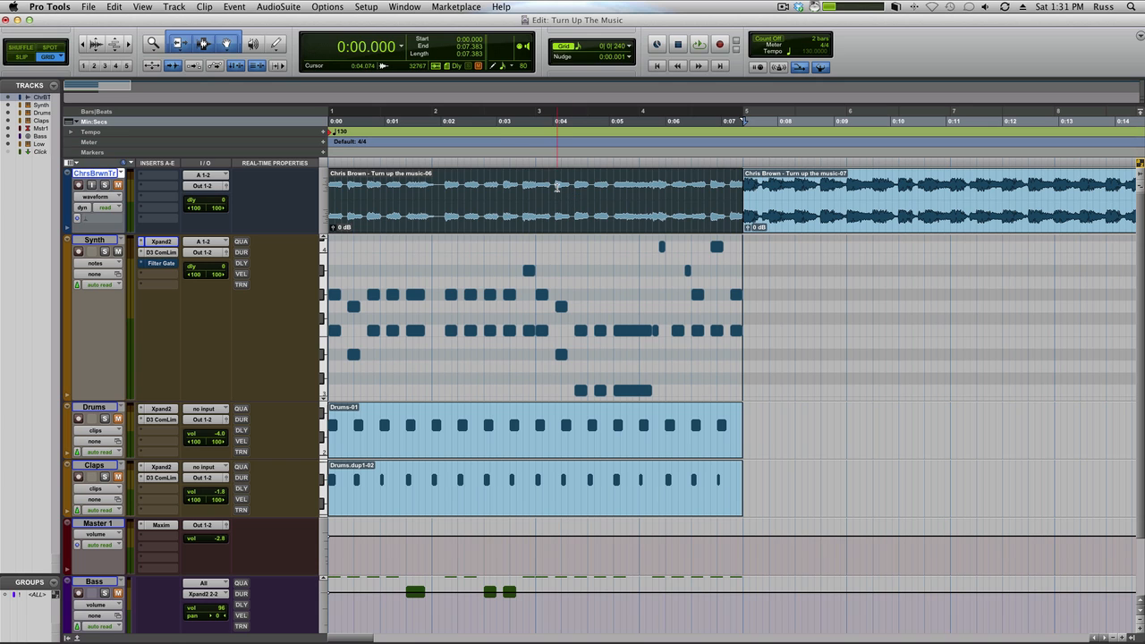
Step: Magnify the opening two bars horizontally and increase the ChrsBrwnTr track's height so its waveform can be compared with the Synth notes
key("super+bracketright")
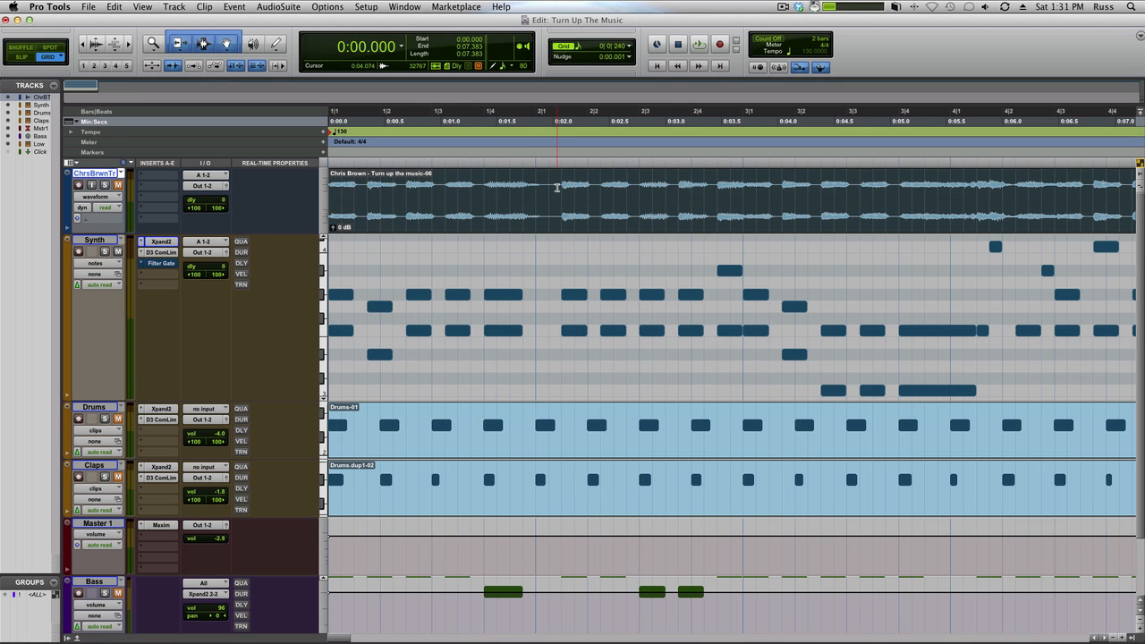
key("super+bracketright")
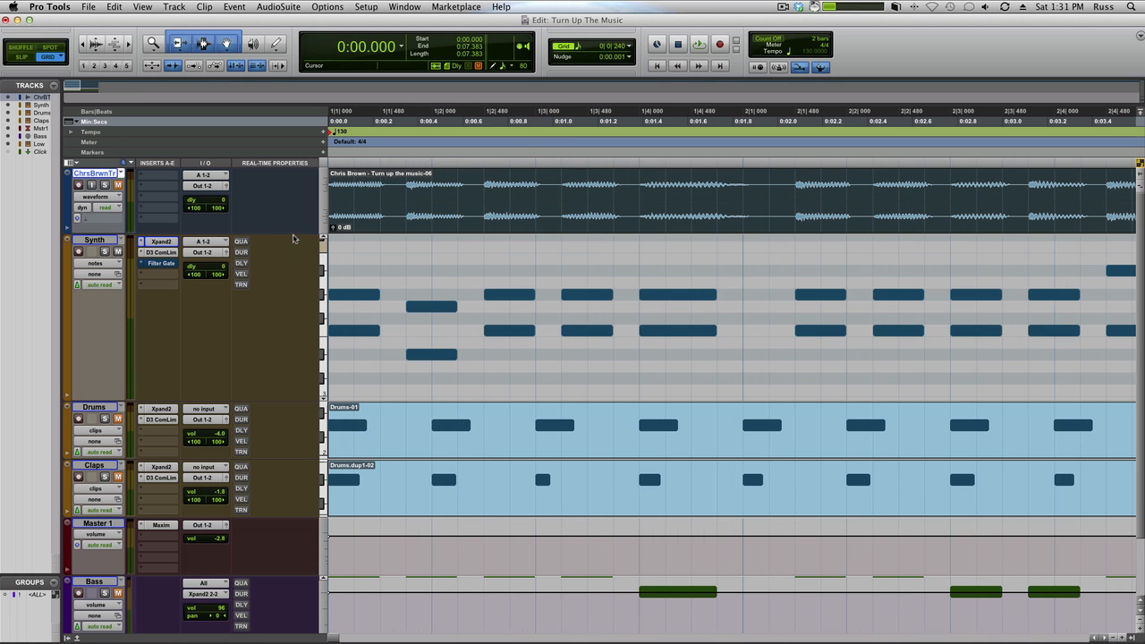
left_click_drag(293, 233, 299, 384)
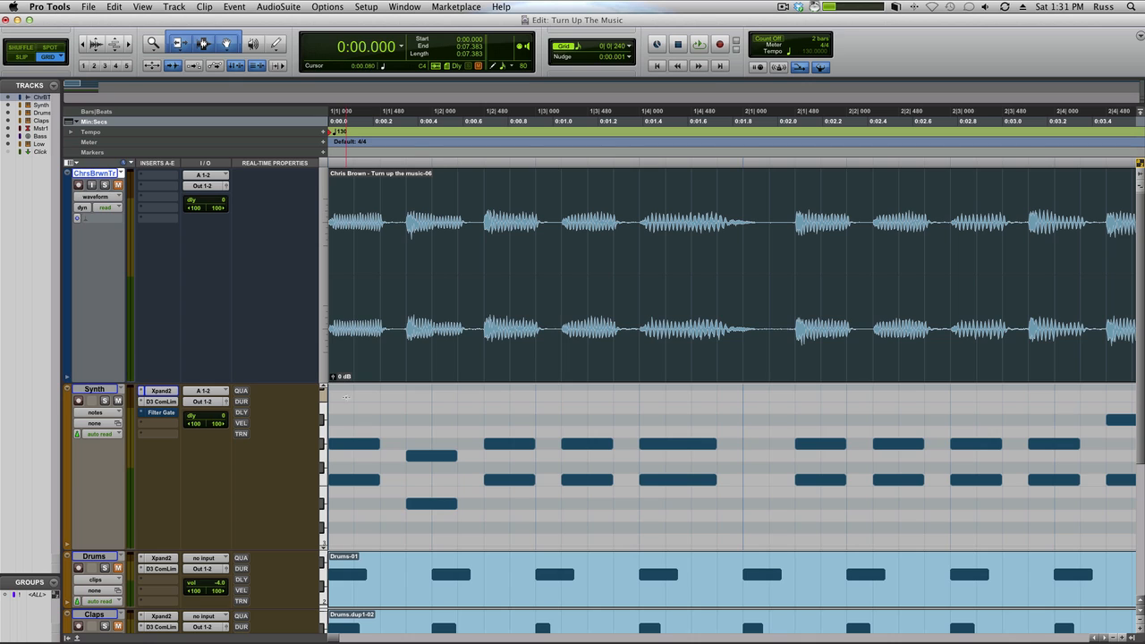
Step: Audition the upper and lower notes of the second Synth chord
left_click(430, 457)
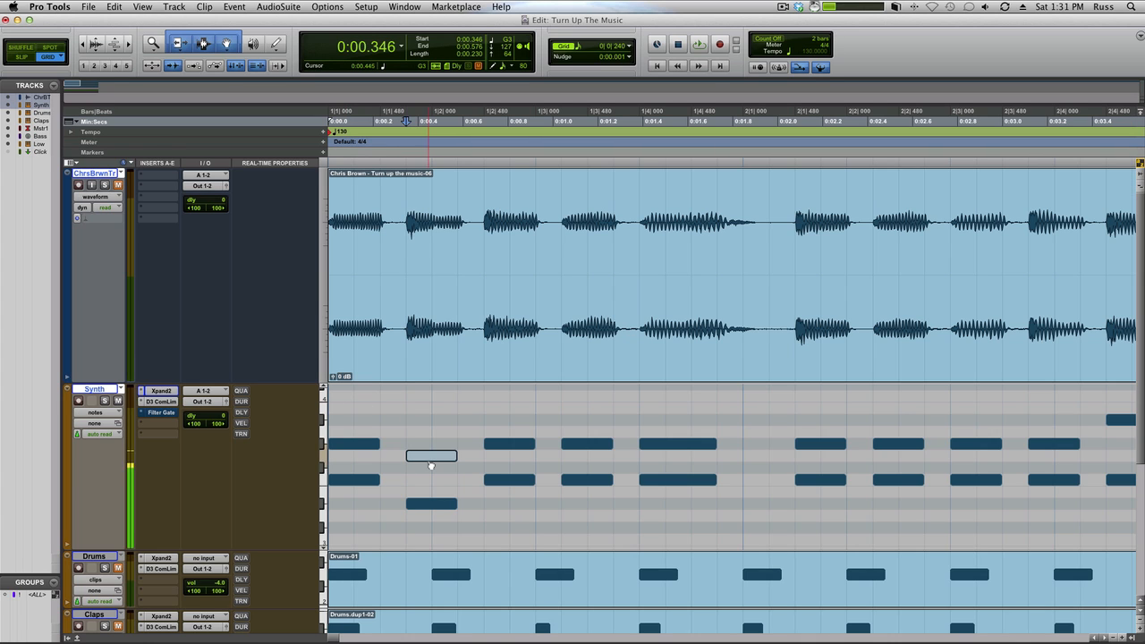
left_click(429, 506)
left_click(432, 457)
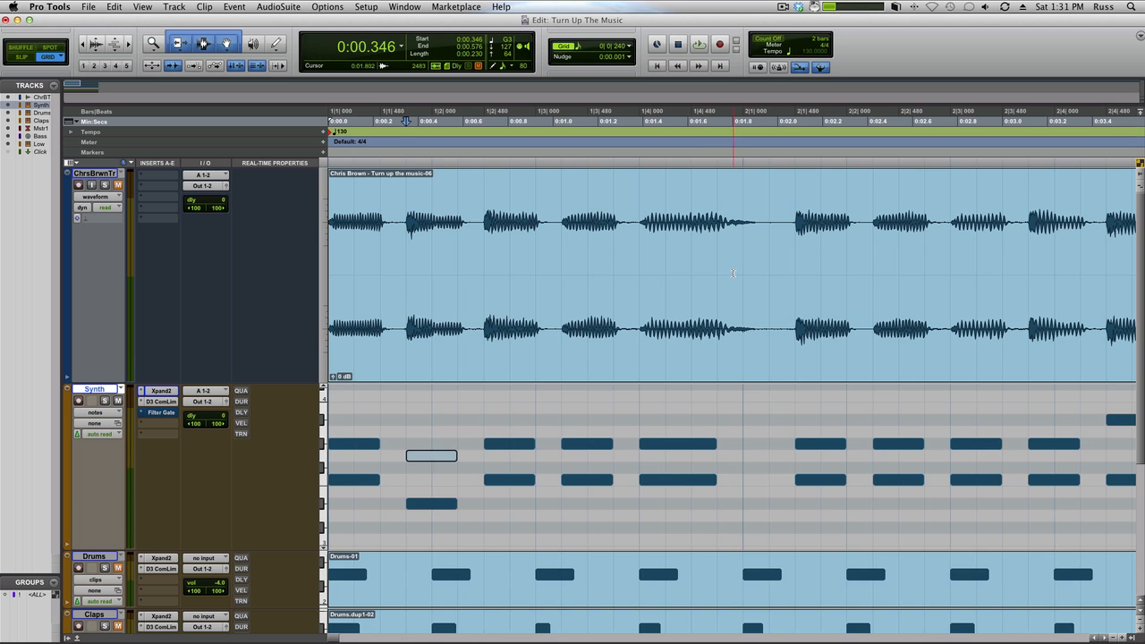
Step: Examine how the Synth notes line up with the reference waveform through the end of bar 4
scroll(733, 274, "right", 10)
scroll(732, 274, "left", 10)
scroll(739, 274, "right", 5)
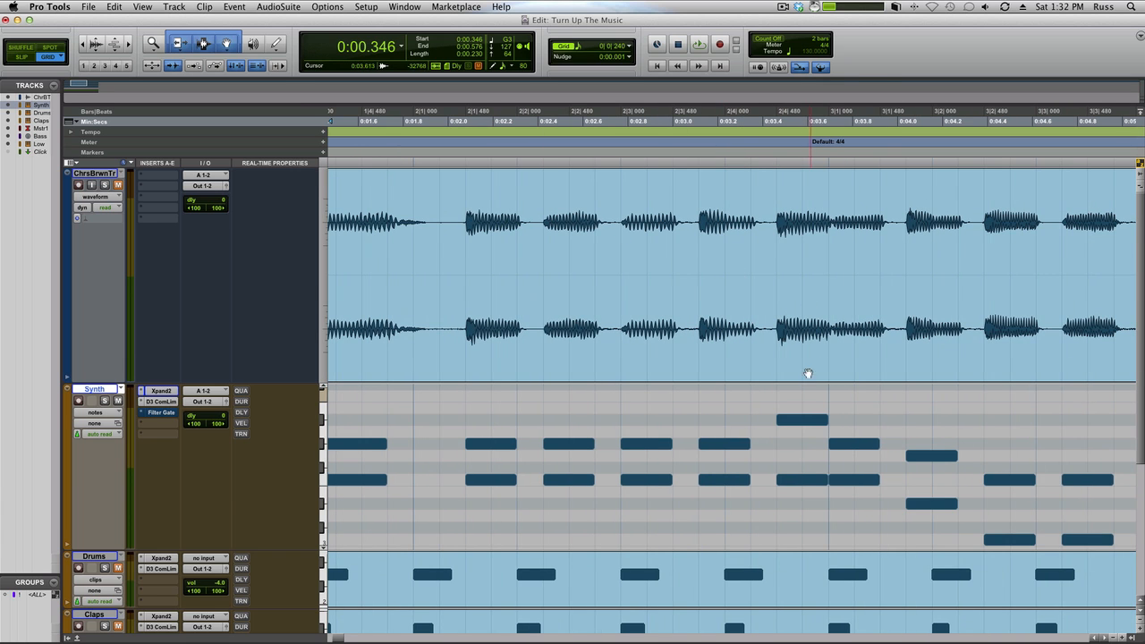
scroll(890, 443, "right", 5)
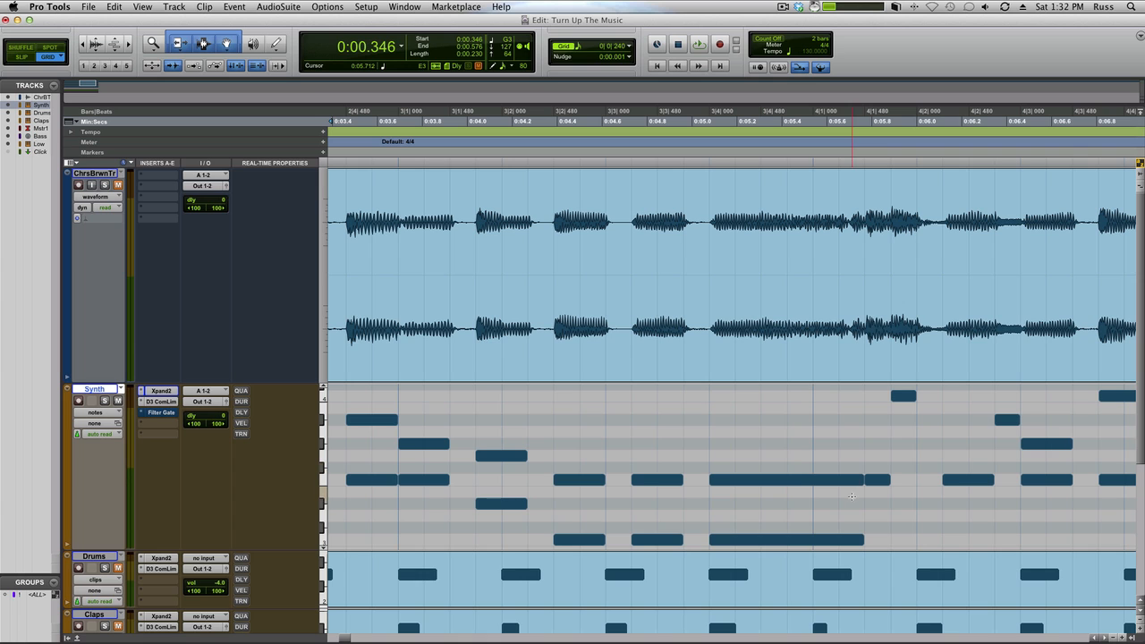
scroll(807, 259, "right", 1)
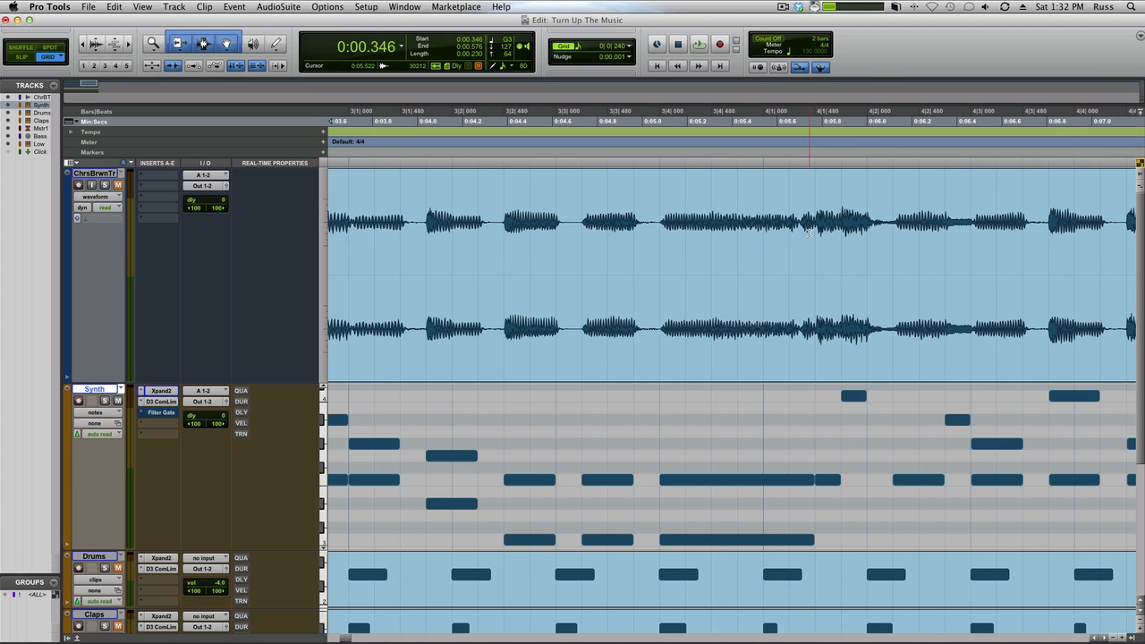
scroll(807, 235, "right", 5)
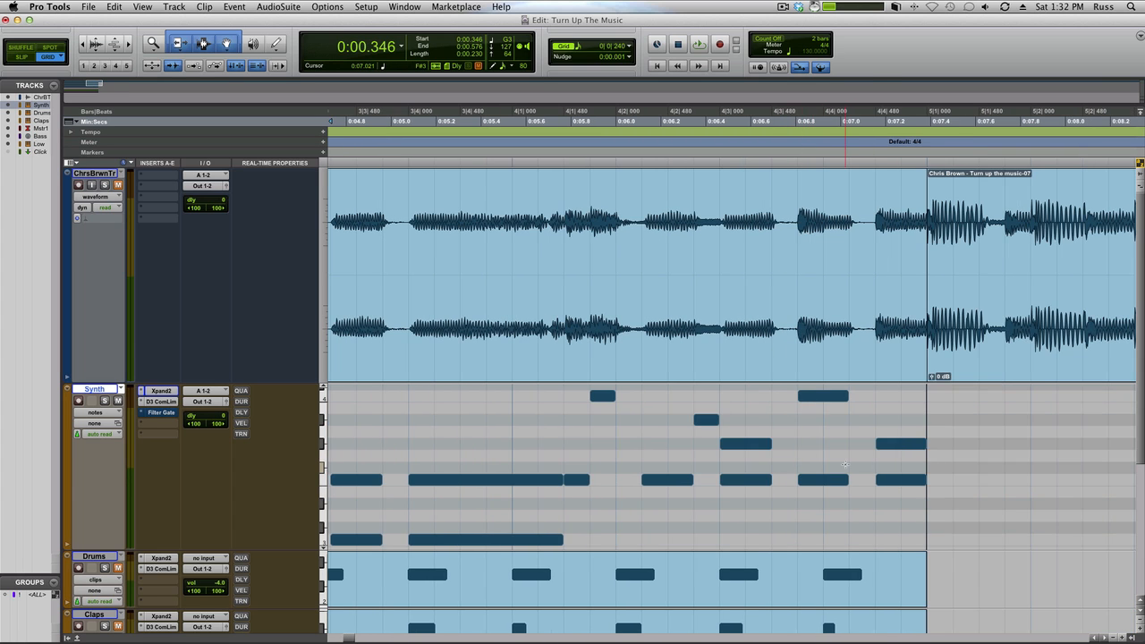
scroll(845, 464, "left", 20)
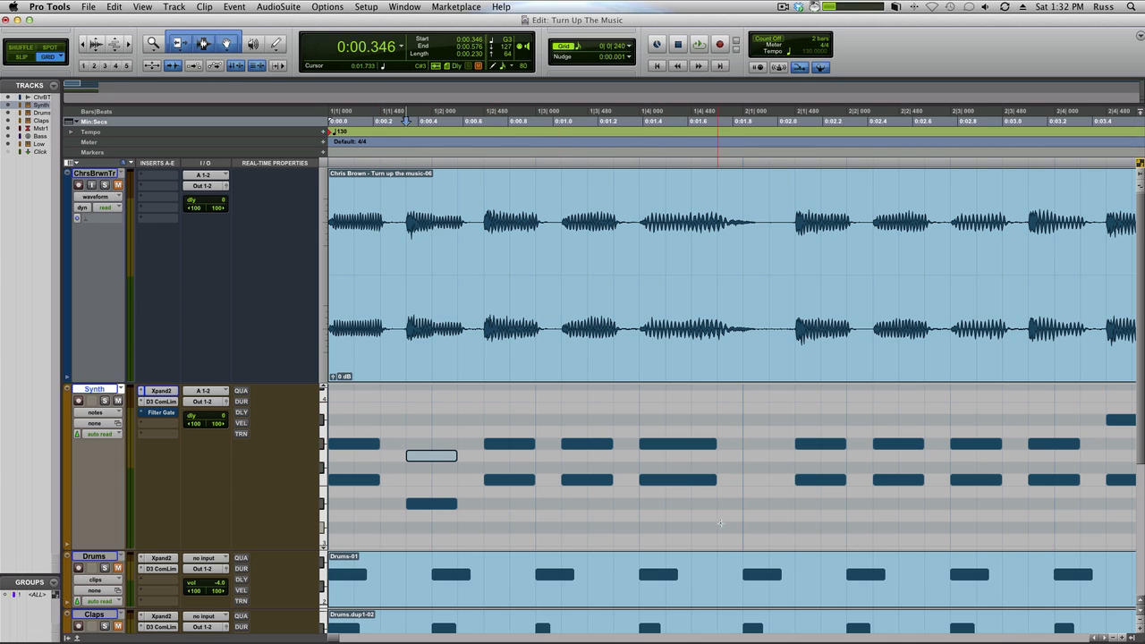
Step: Delete all Synth notes in the first bar
left_click_drag(731, 524, 326, 425)
key("Delete")
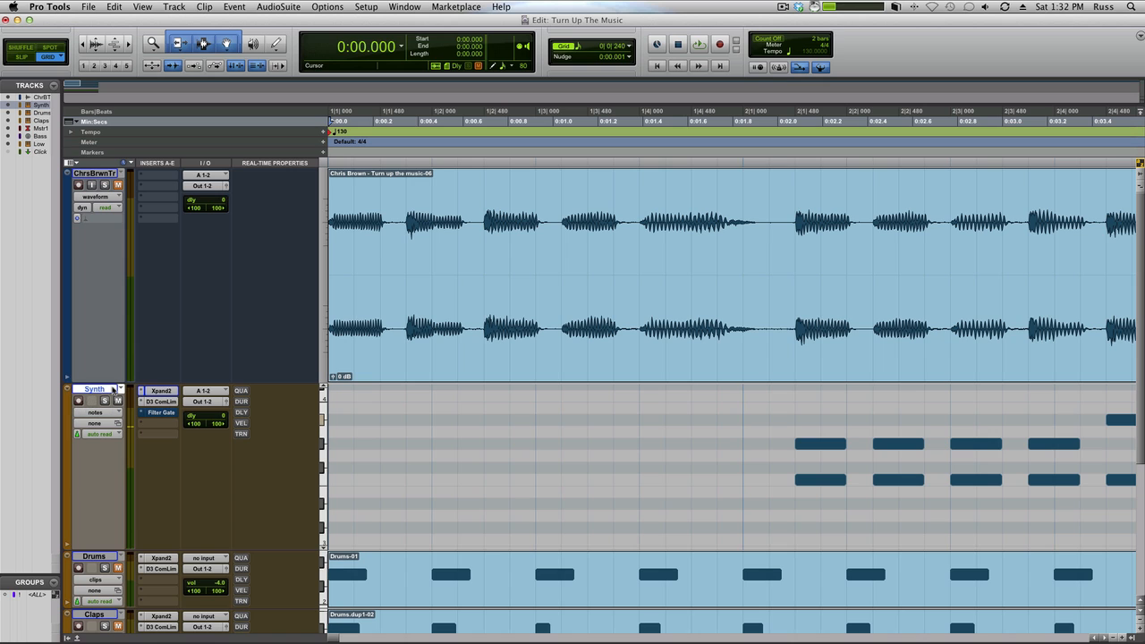
key("space")
key("space")
Step: Set up Step Input with Synth as the destination track and an eighth-note step increment
left_click(231, 9)
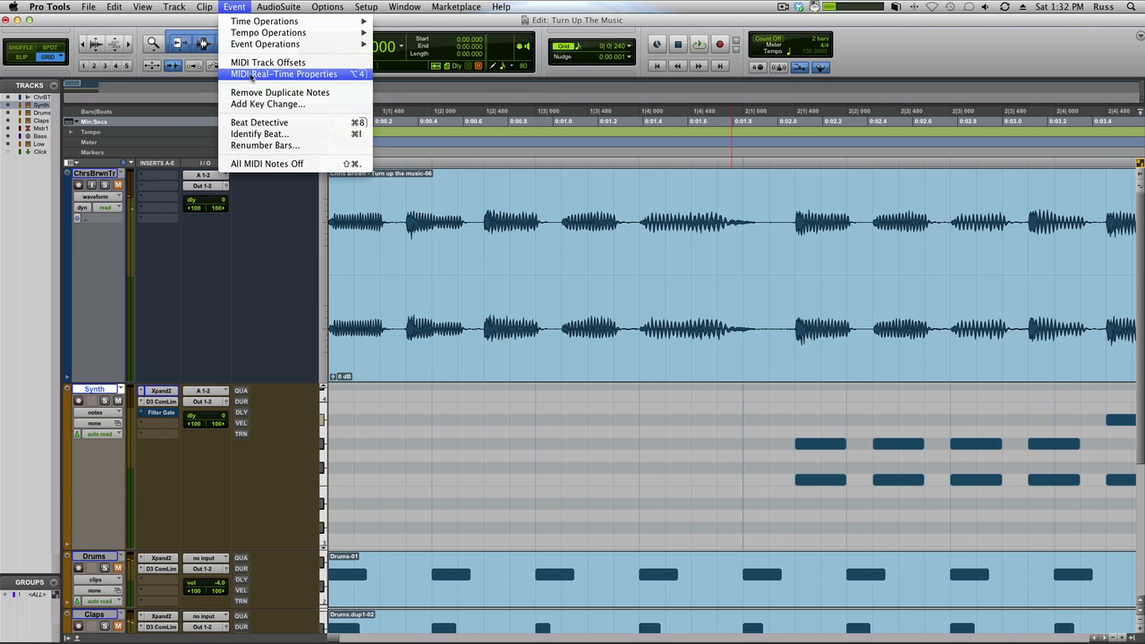
mouse_move(290, 44)
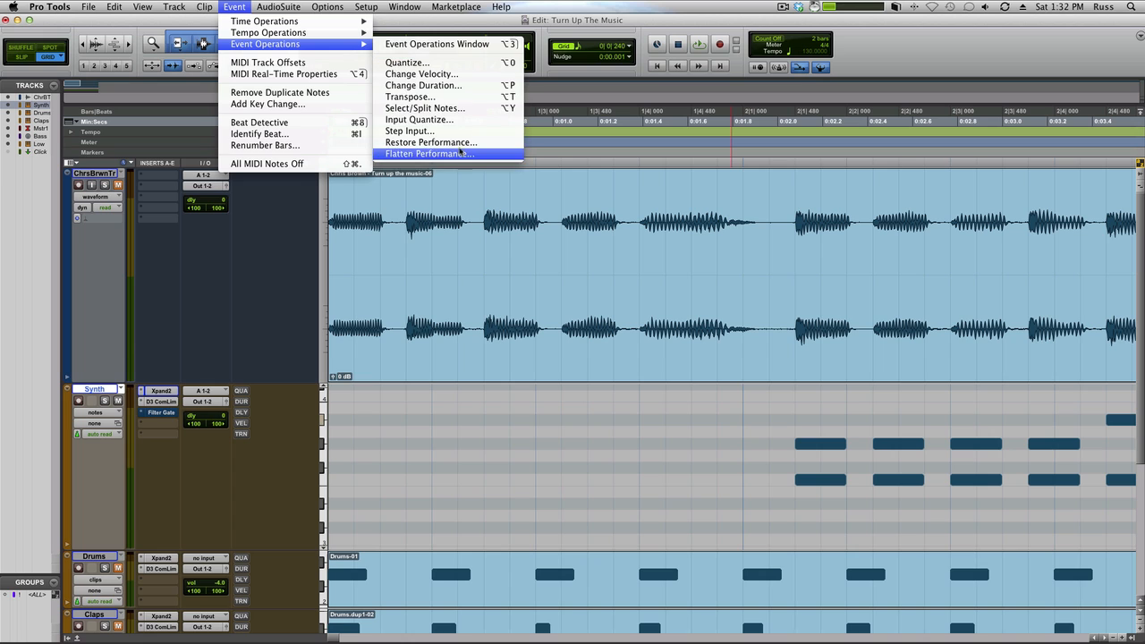
left_click(410, 131)
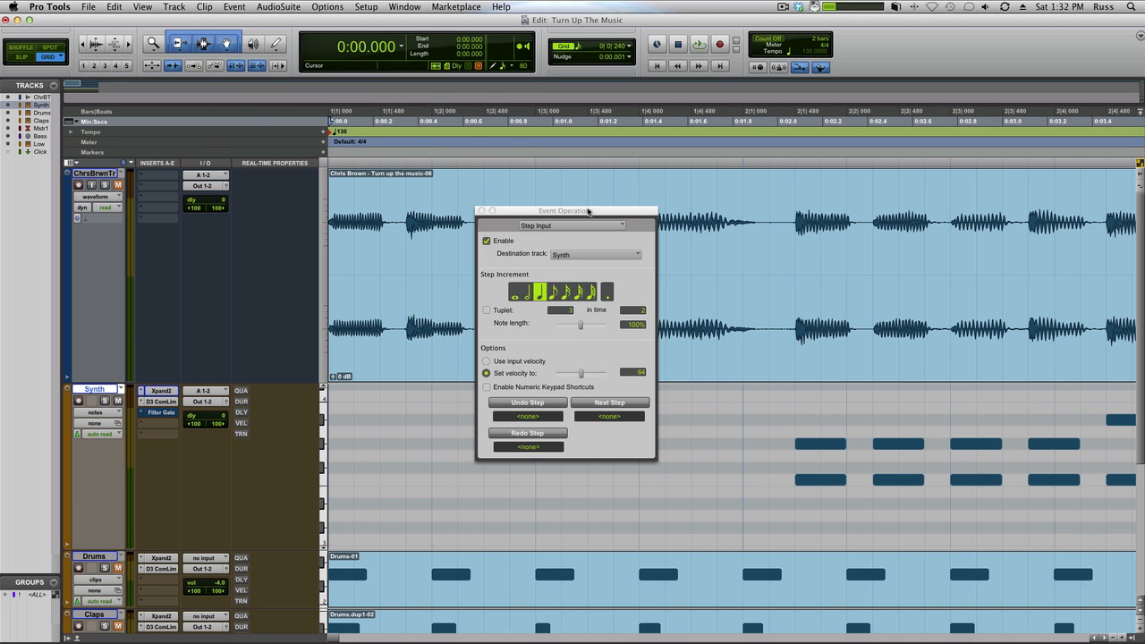
left_click_drag(590, 211, 885, 84)
left_click(849, 166)
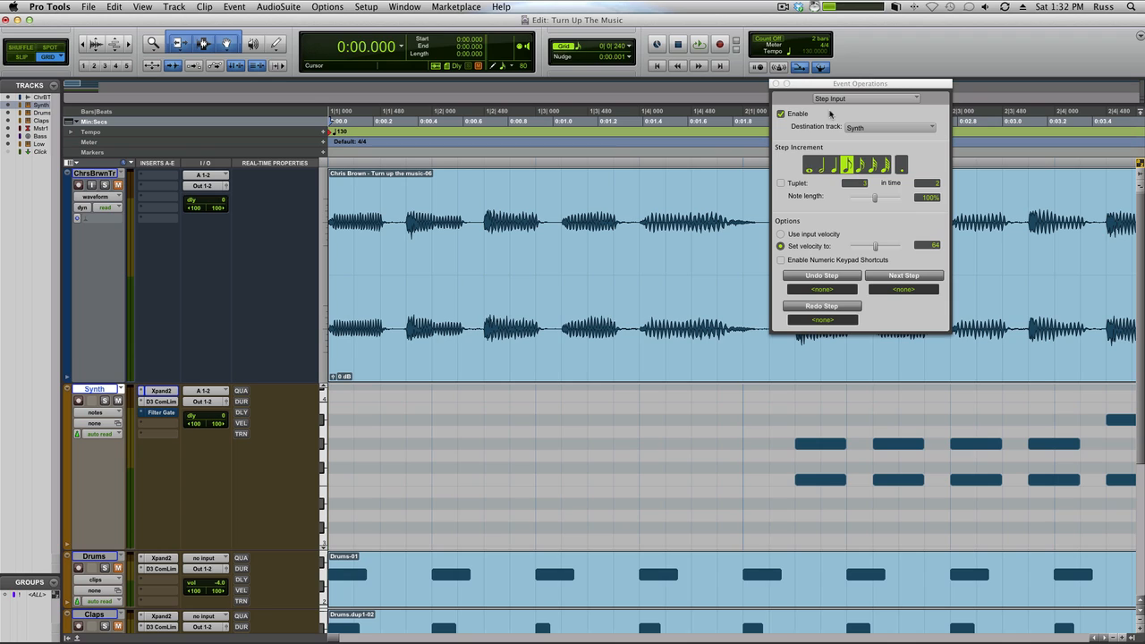
left_click(859, 128)
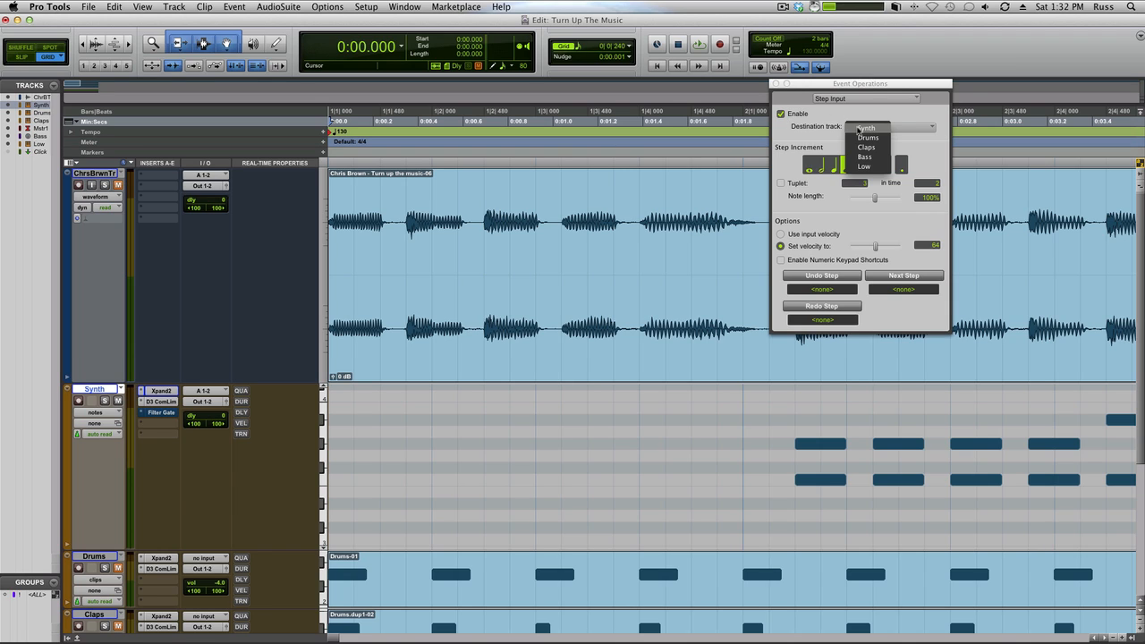
left_click(859, 129)
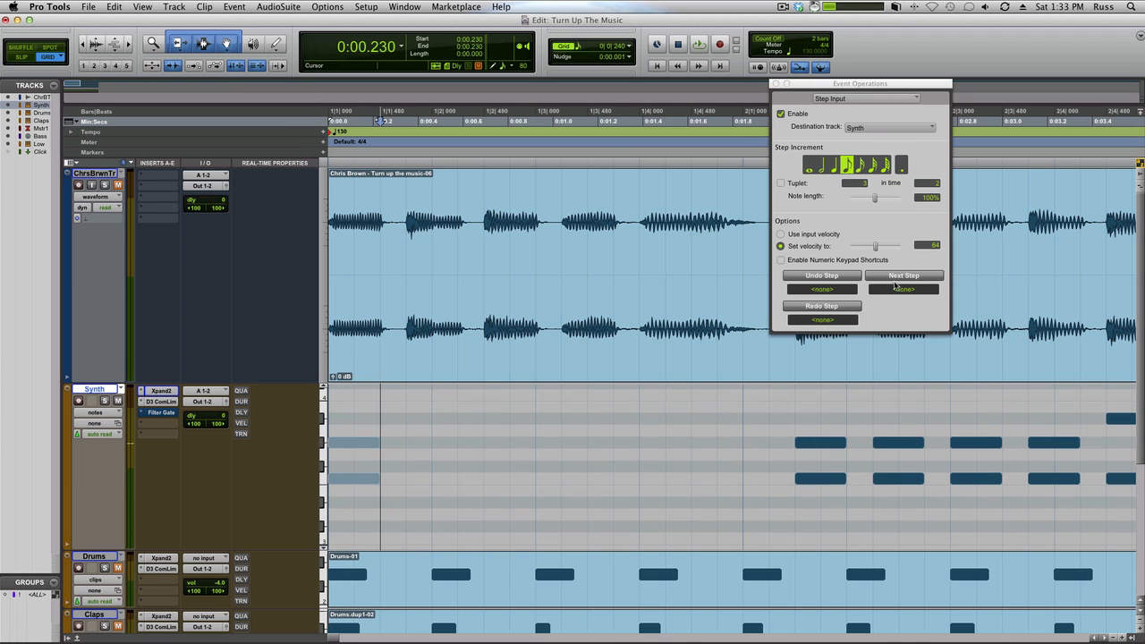
Step: Step-enter the second Synth chord as a sixteenth after a sixteenth rest, and the third as an eighth after an eighth rest
left_click(860, 165)
left_click(904, 275)
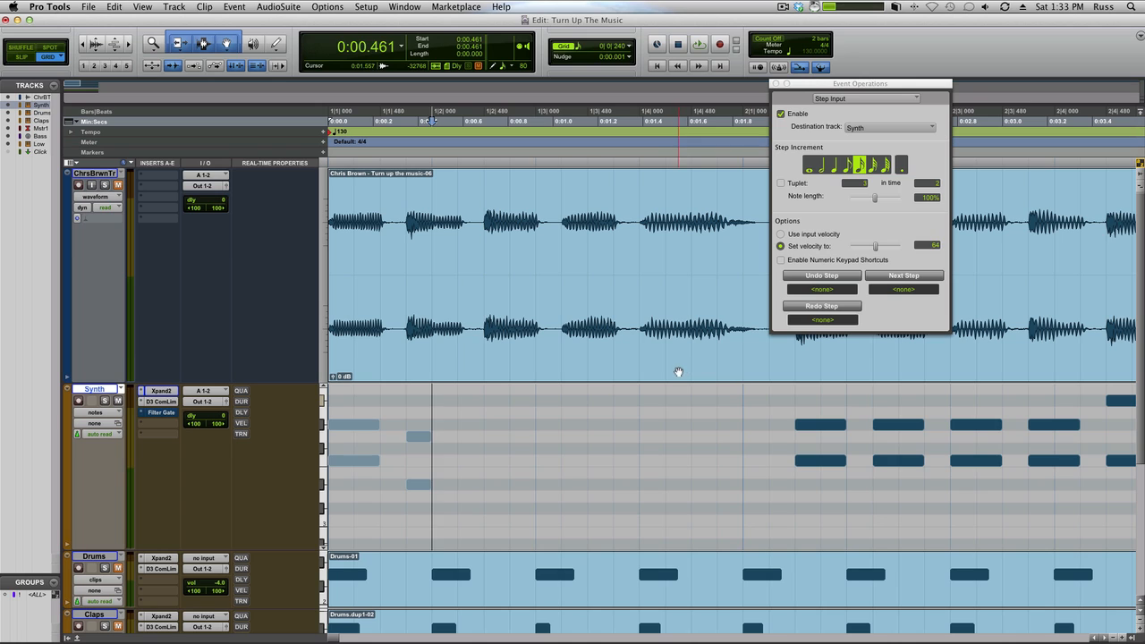
left_click(847, 165)
left_click(894, 275)
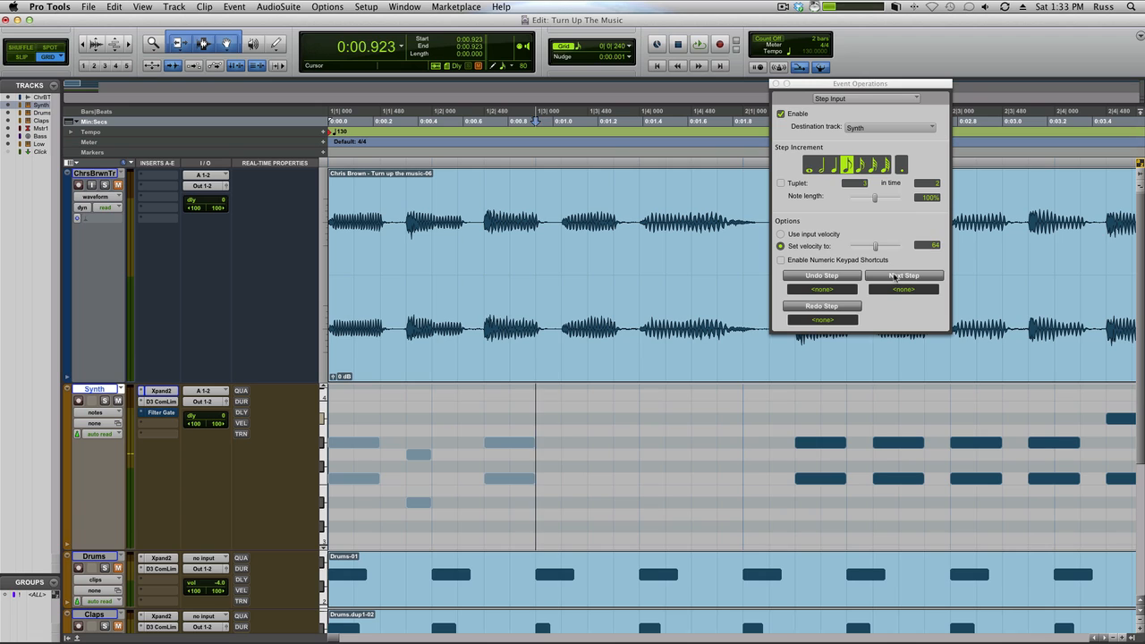
Step: Step-enter the fourth Synth chord as a sixteenth after a sixteenth rest, and the fifth as an eighth after an eighth rest
left_click(870, 168)
left_click(861, 168)
left_click(890, 279)
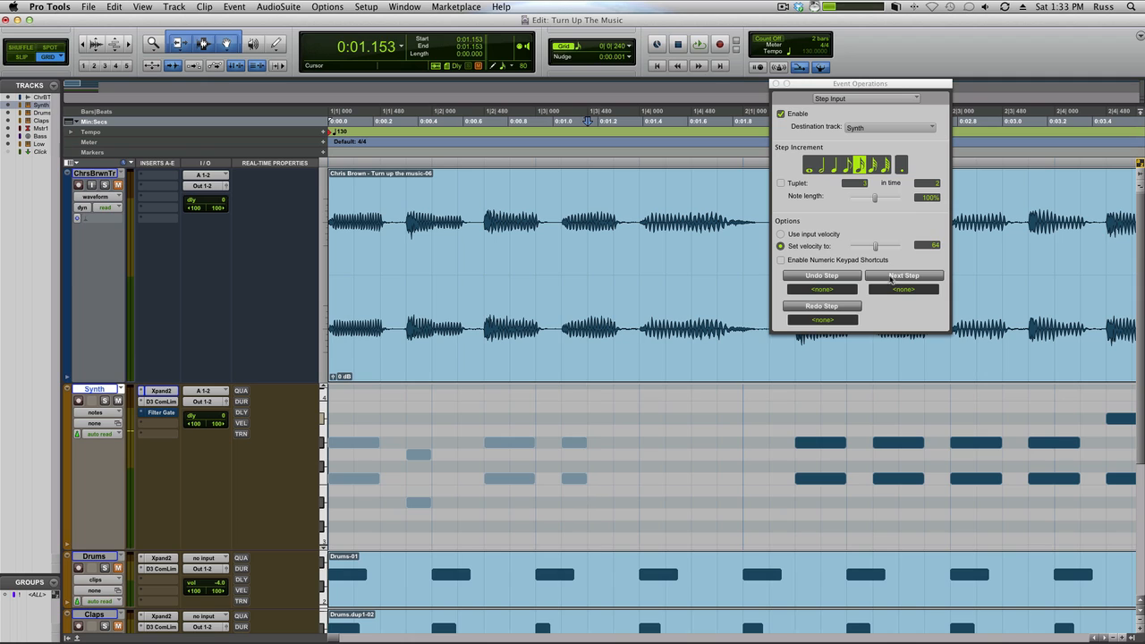
left_click(846, 168)
left_click(882, 277)
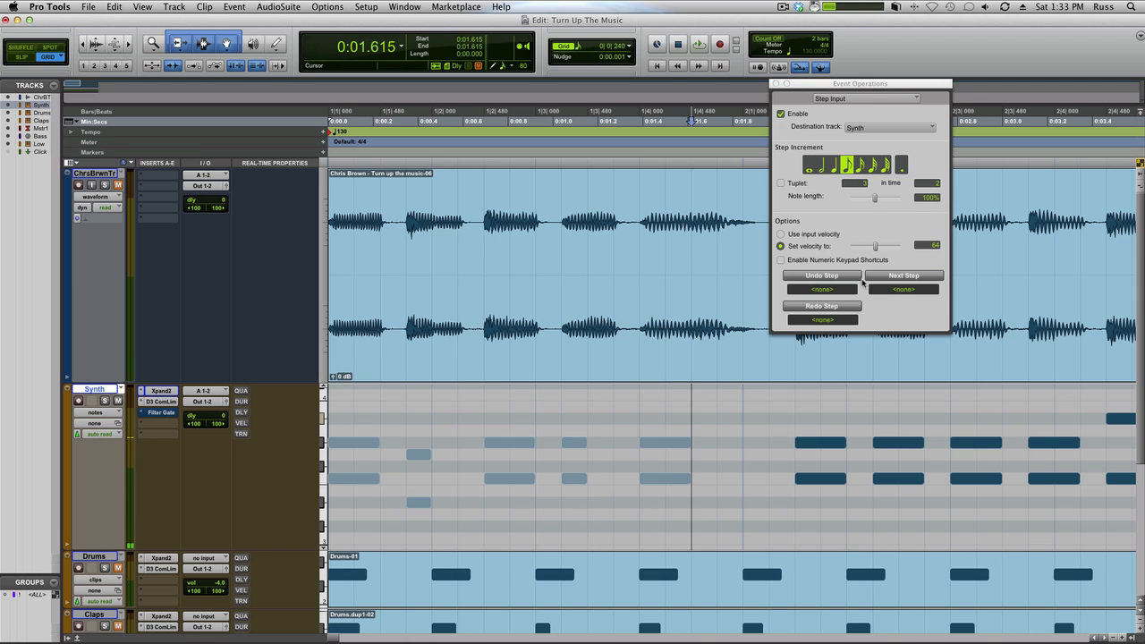
Step: Lengthen both notes of the second Synth chord to an eighth note
left_click(461, 450)
left_click(419, 454)
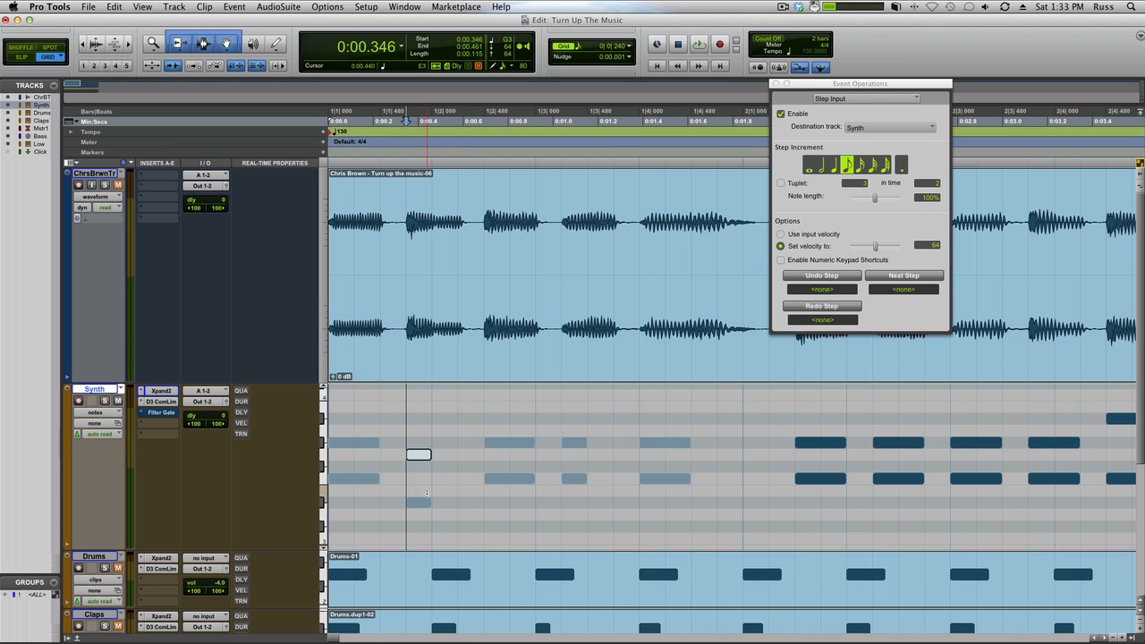
left_click_drag(443, 458, 461, 456)
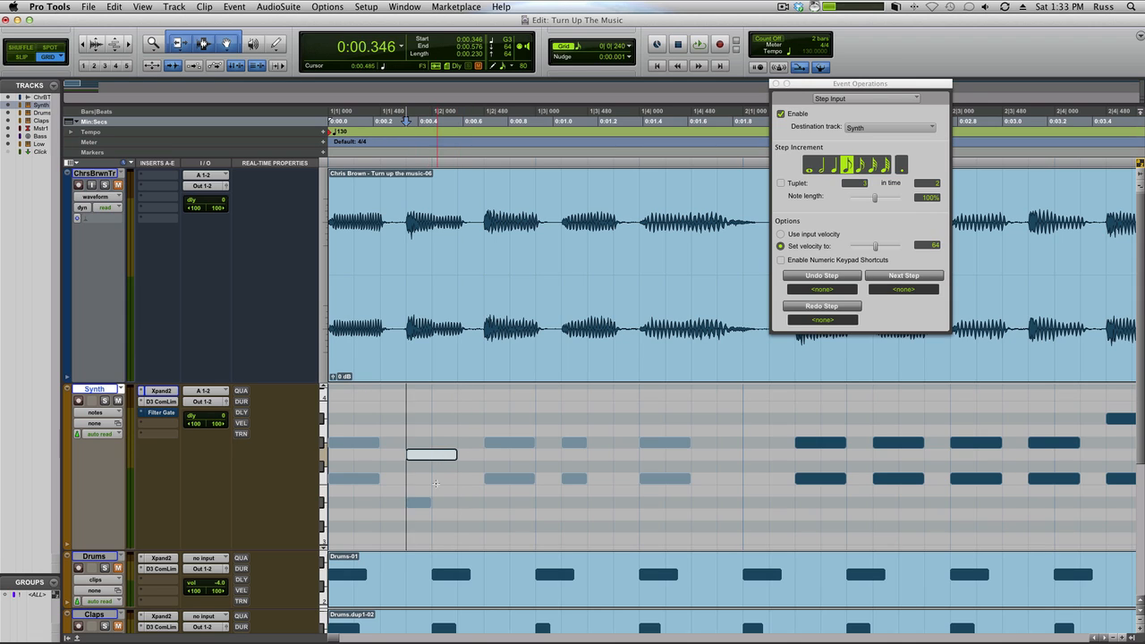
left_click_drag(432, 502, 458, 502)
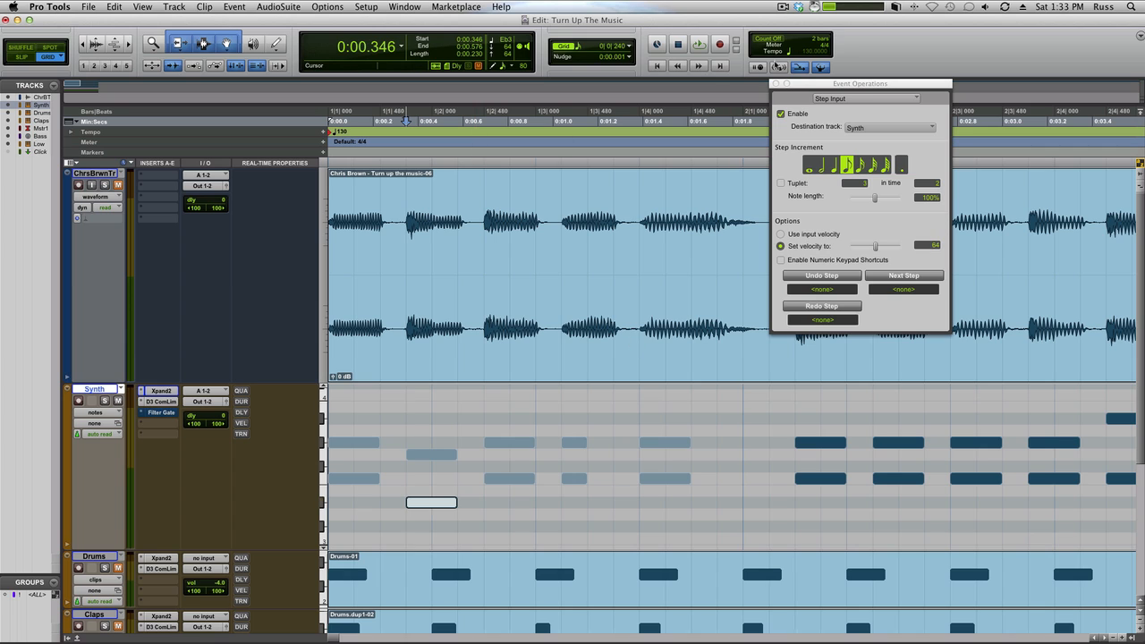
Step: Close the Event Operations window and select bar 1 across the tracks for playback
left_click(776, 83)
left_click(668, 416)
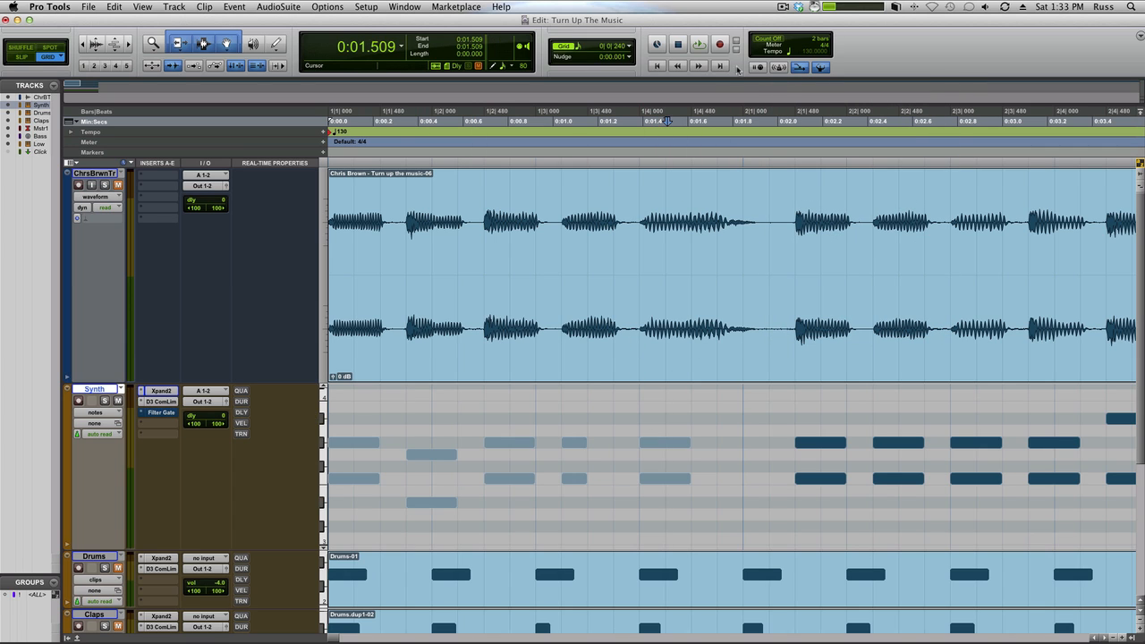
left_click_drag(736, 108, 282, 108)
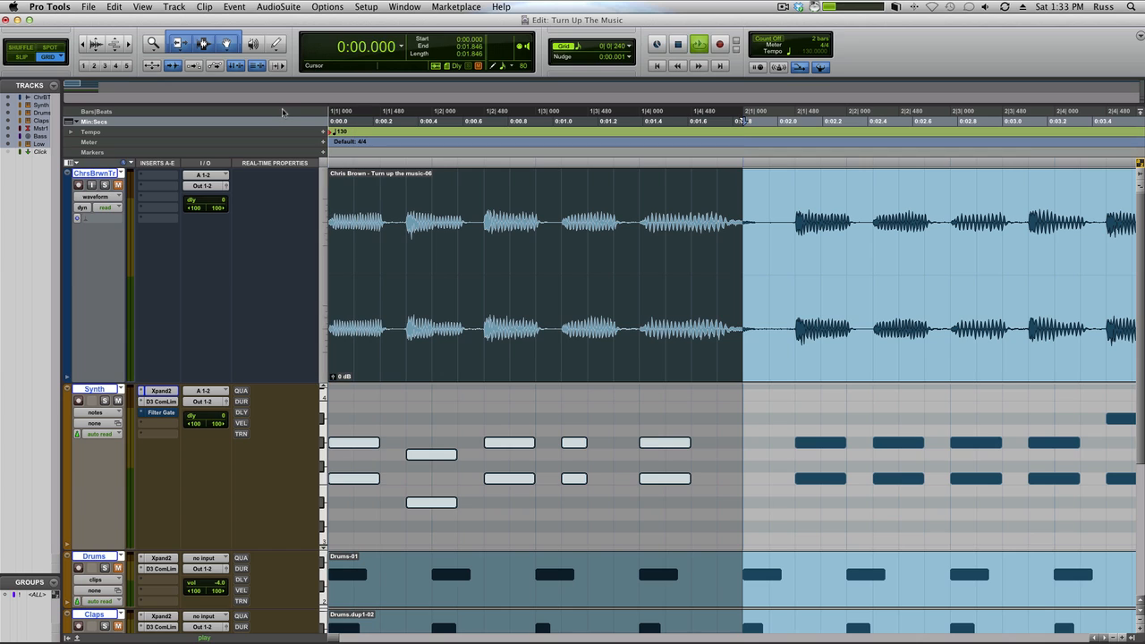
Step: Lengthen both notes of the fourth Synth chord to an eighth note, and play the result
key("space")
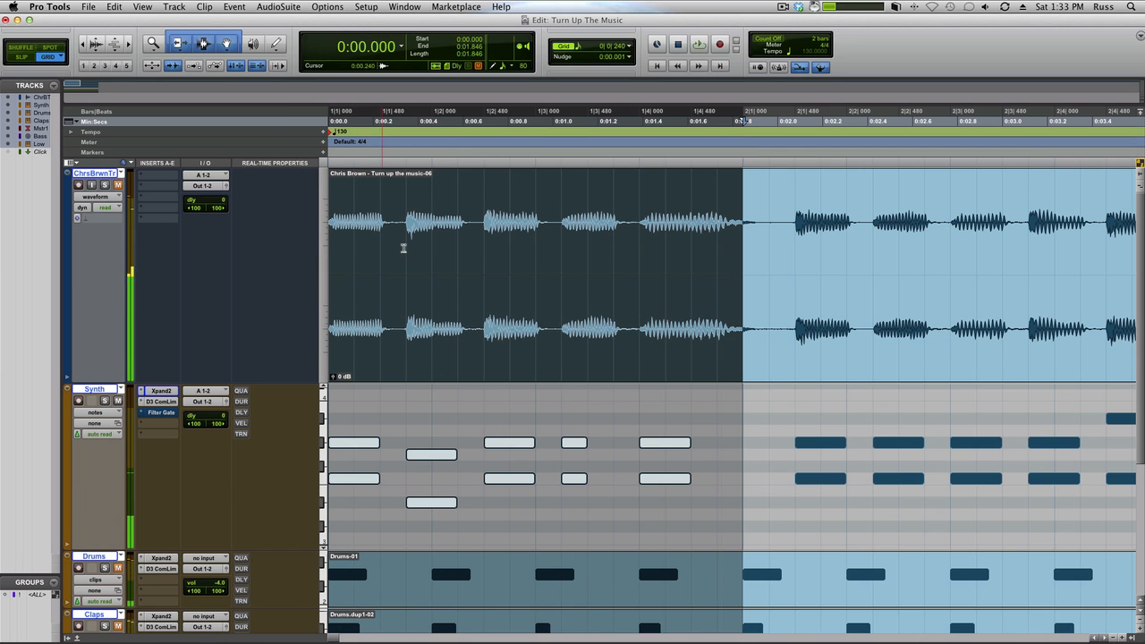
left_click(604, 457)
left_click_drag(585, 443, 607, 479)
key("space")
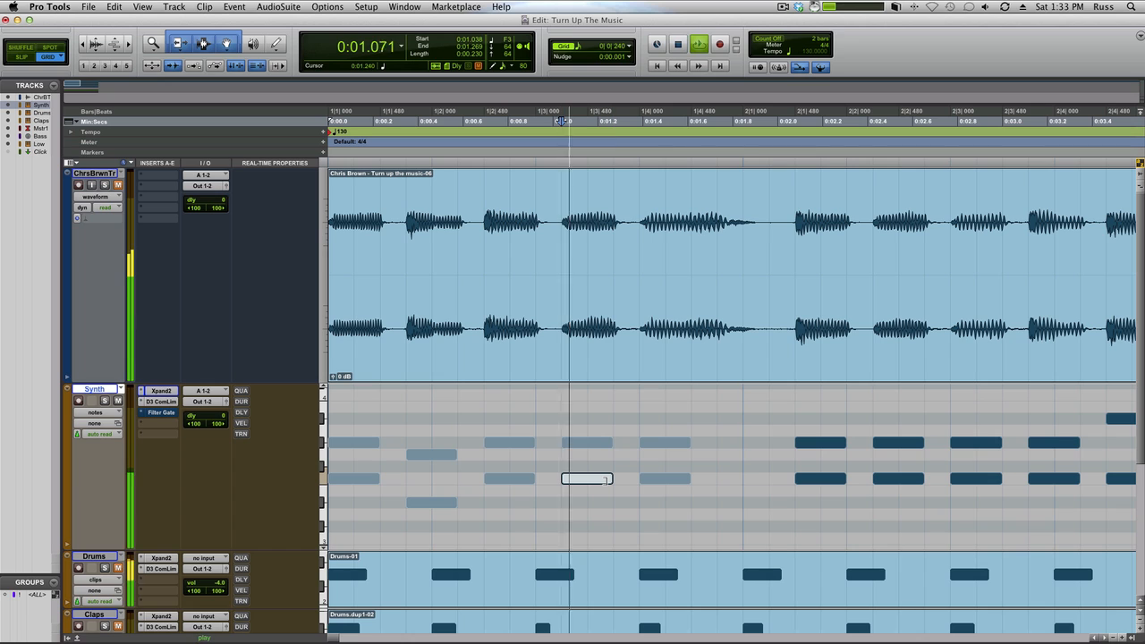
key("space")
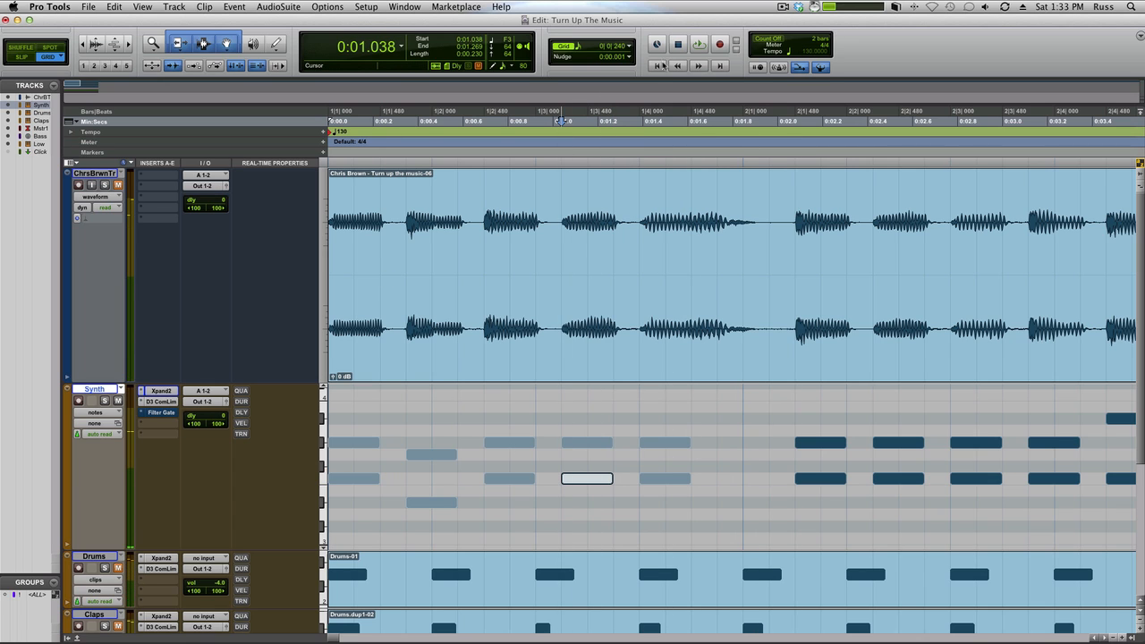
left_click(659, 66)
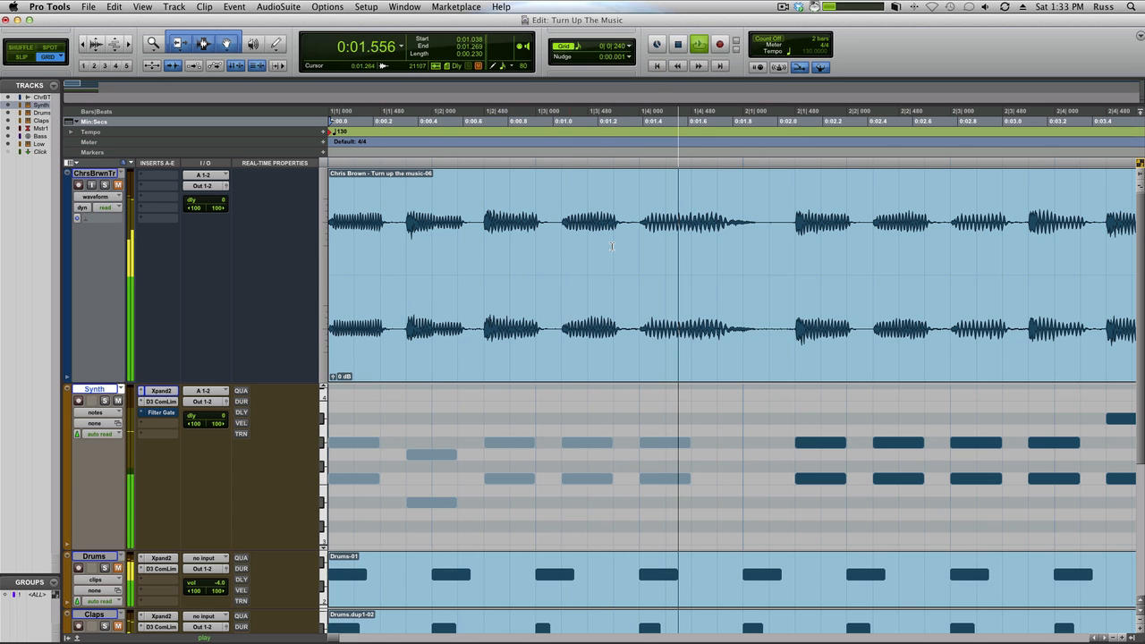
Step: Undo the step-entered Synth edits back to the original bar 1 notes, and play the part from the start
key("space")
key("super+z")
key("super+z")
key("super+z")
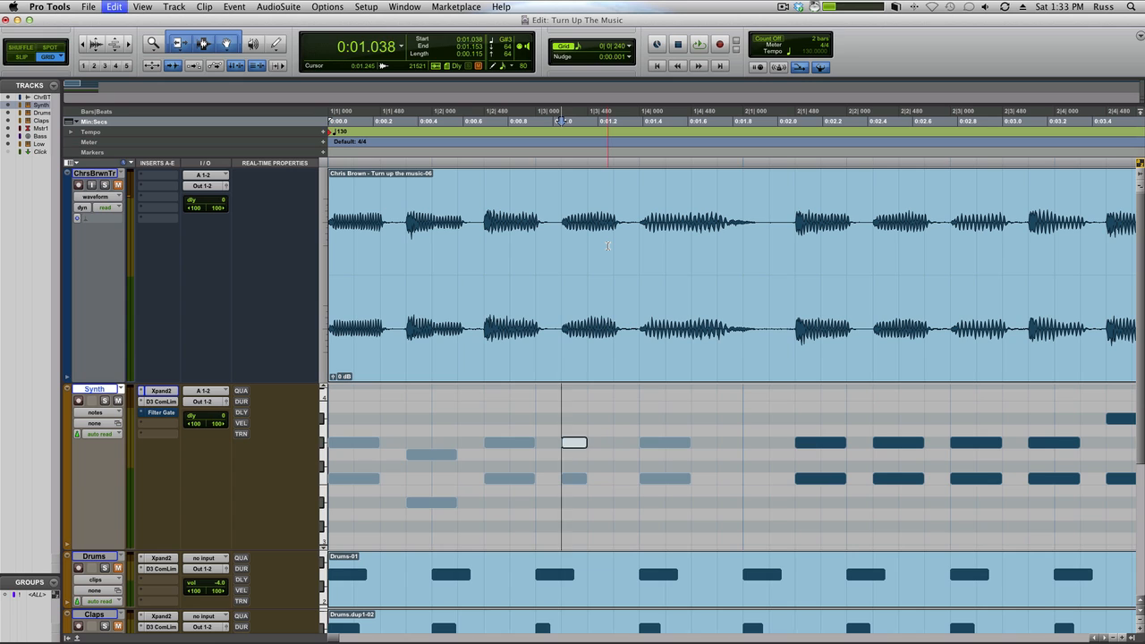
key("super+z")
key("super+z")
key("super+z")
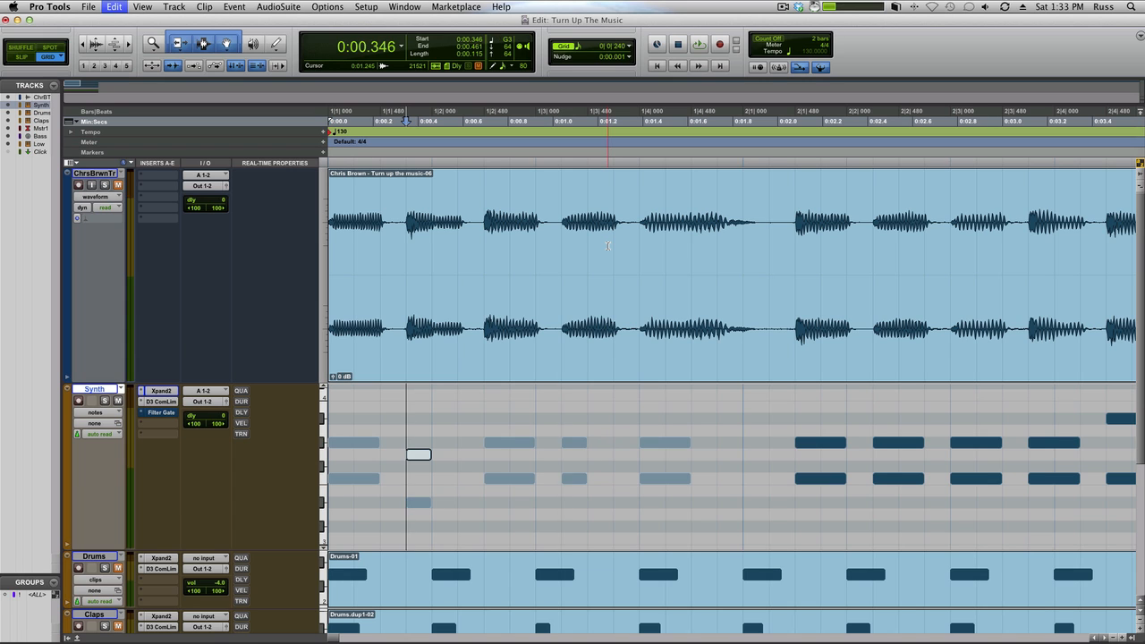
key("super+shift+z")
key("space")
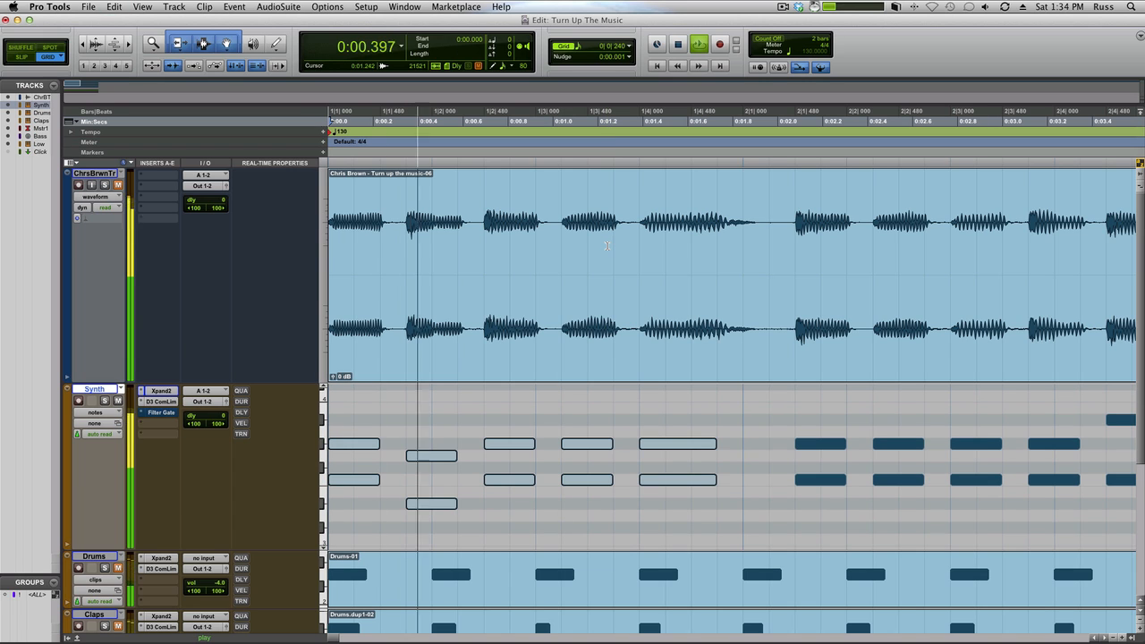
key("space")
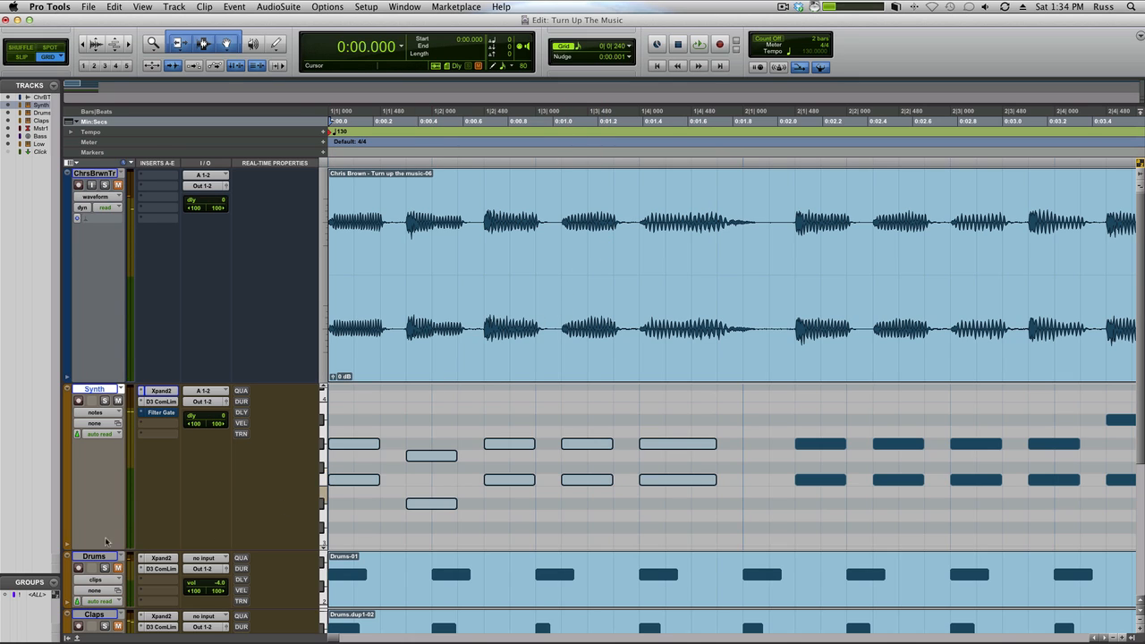
Step: Show the velocity lane beneath the Synth track and make it taller
left_click(66, 545)
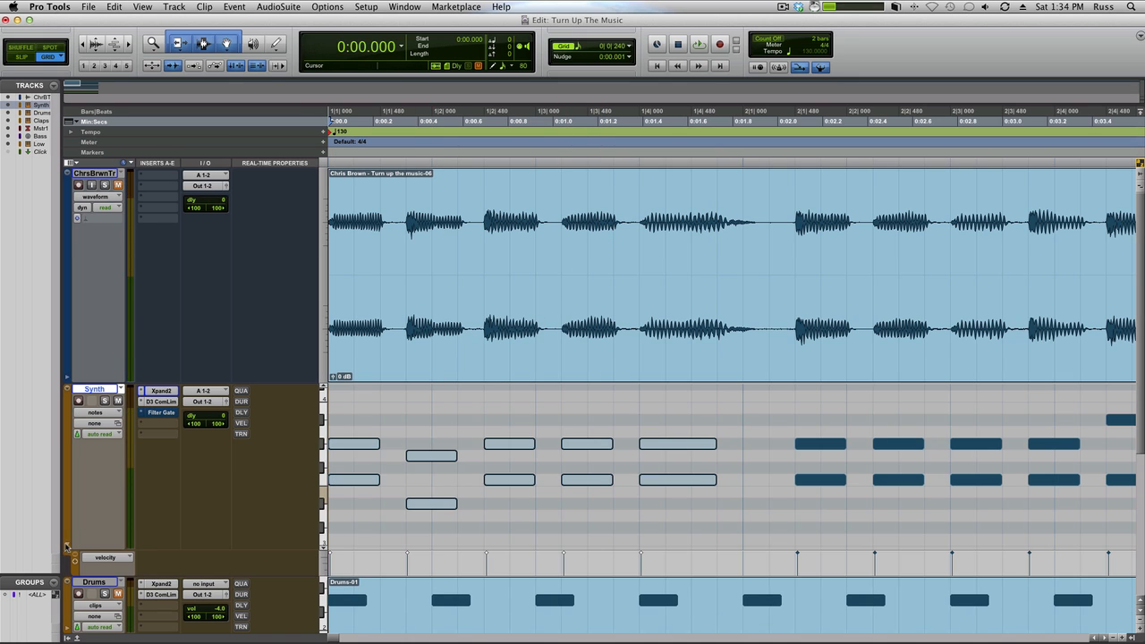
left_click_drag(124, 578, 126, 622)
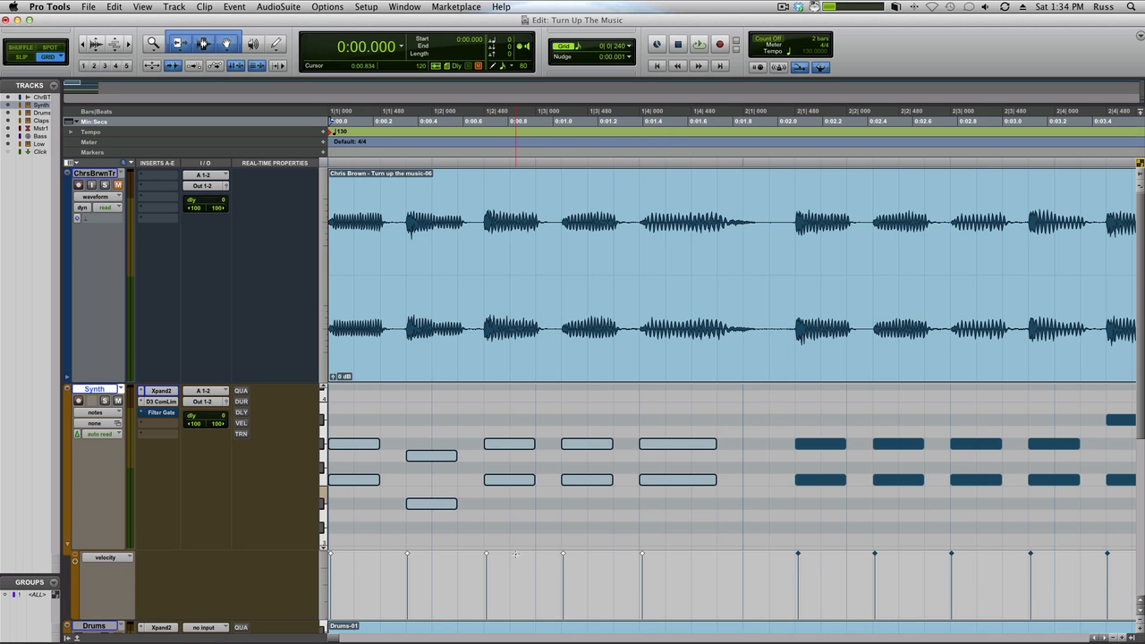
key("space")
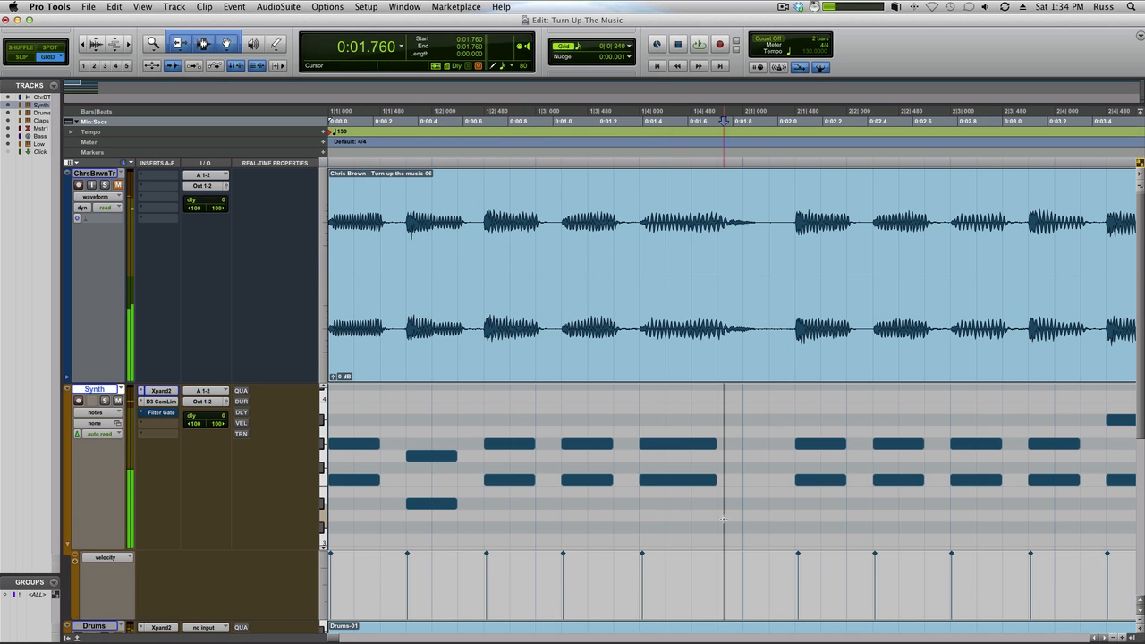
Step: Select the bar 1 Synth notes, clear the selection after the fourth chord and audition the part from there
left_click_drag(742, 530, 286, 411)
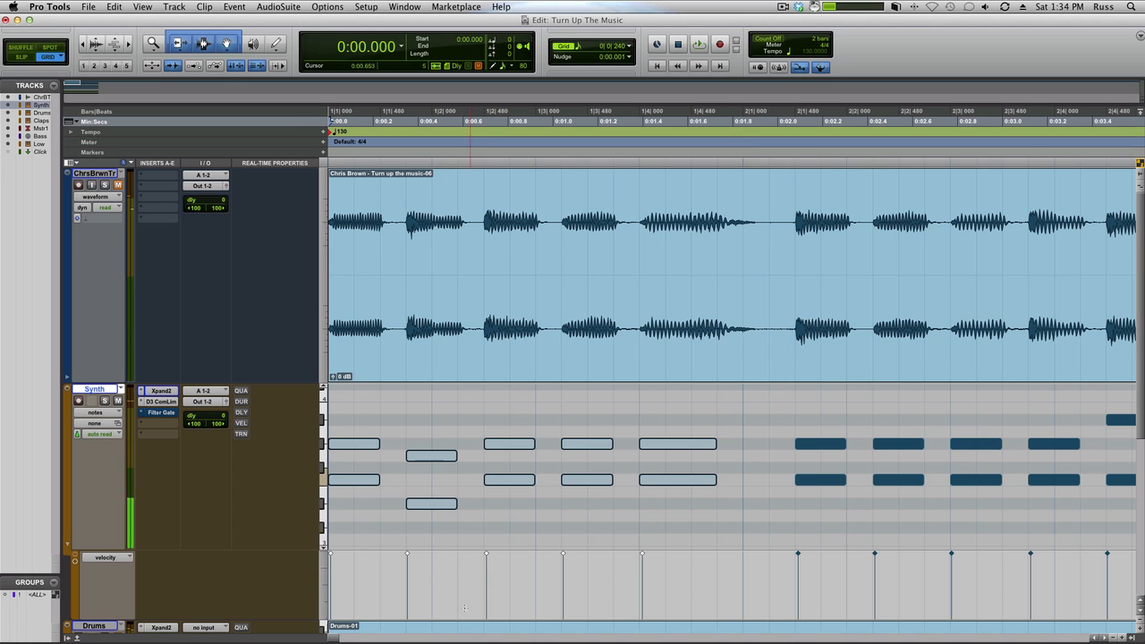
mouse_move(408, 555)
left_mouse_down()
mouse_move(404, 603)
mouse_move(411, 519)
left_mouse_up()
left_click(612, 504)
key("space")
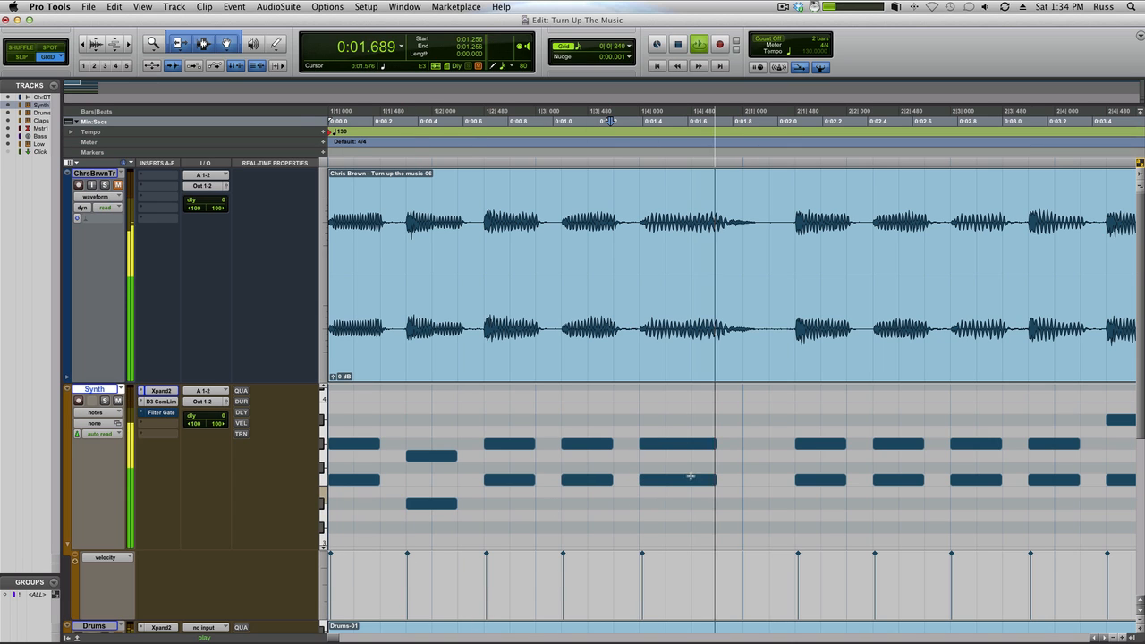
key("space")
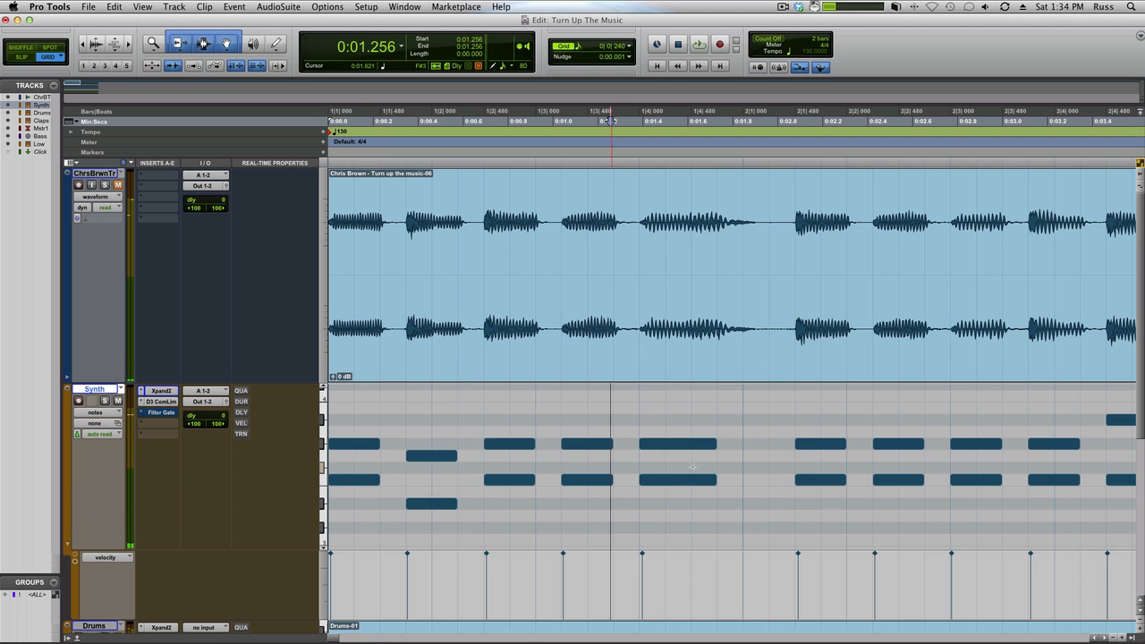
Step: Select the reference audio clip "Chris Brown - Turn up the music-06" spanning bars 1 to 4
key("super+bracketleft")
key("super+bracketleft")
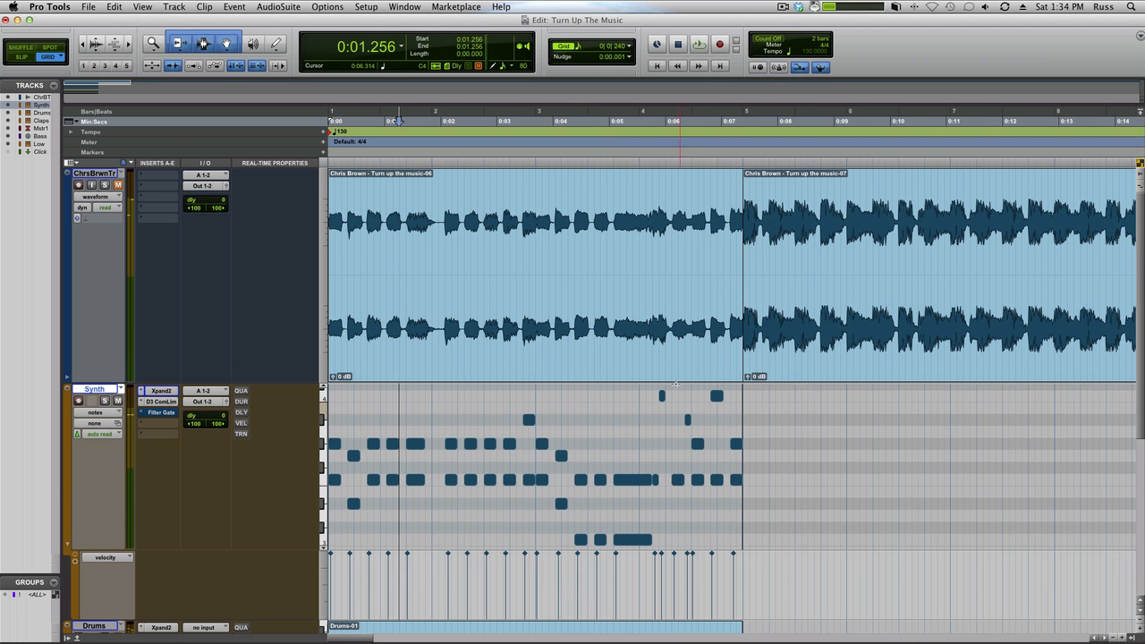
left_click(677, 376)
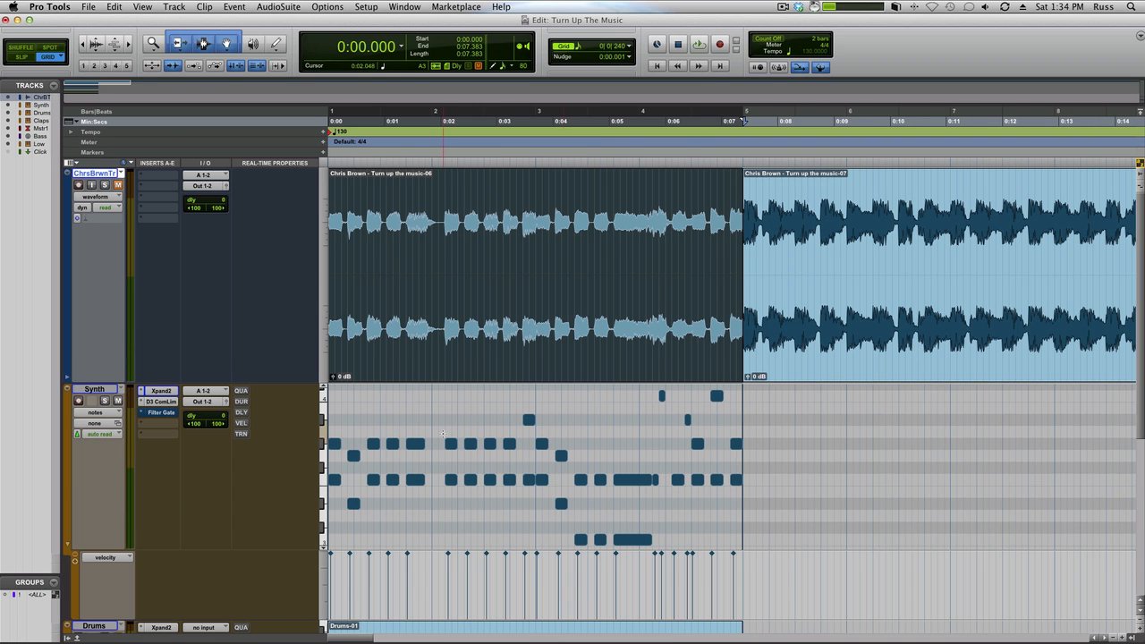
Step: Open the Synth's Xpand2 instrument, review where Poly Saw sits in part A's patch list, and audition the patch
left_click(162, 391)
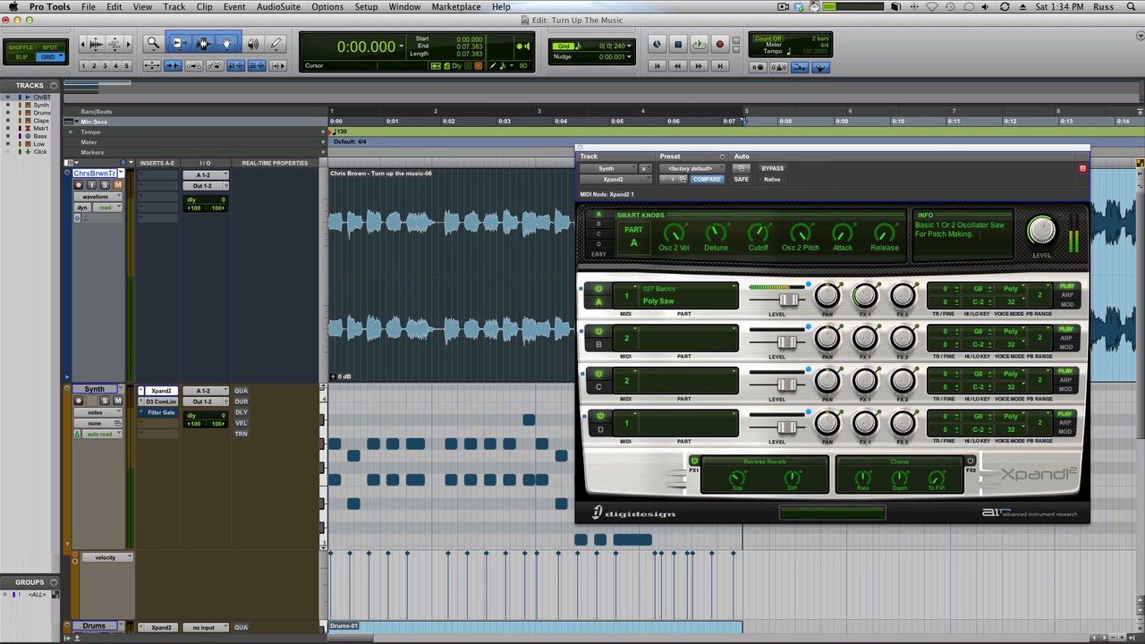
left_click(682, 303)
mouse_move(673, 523)
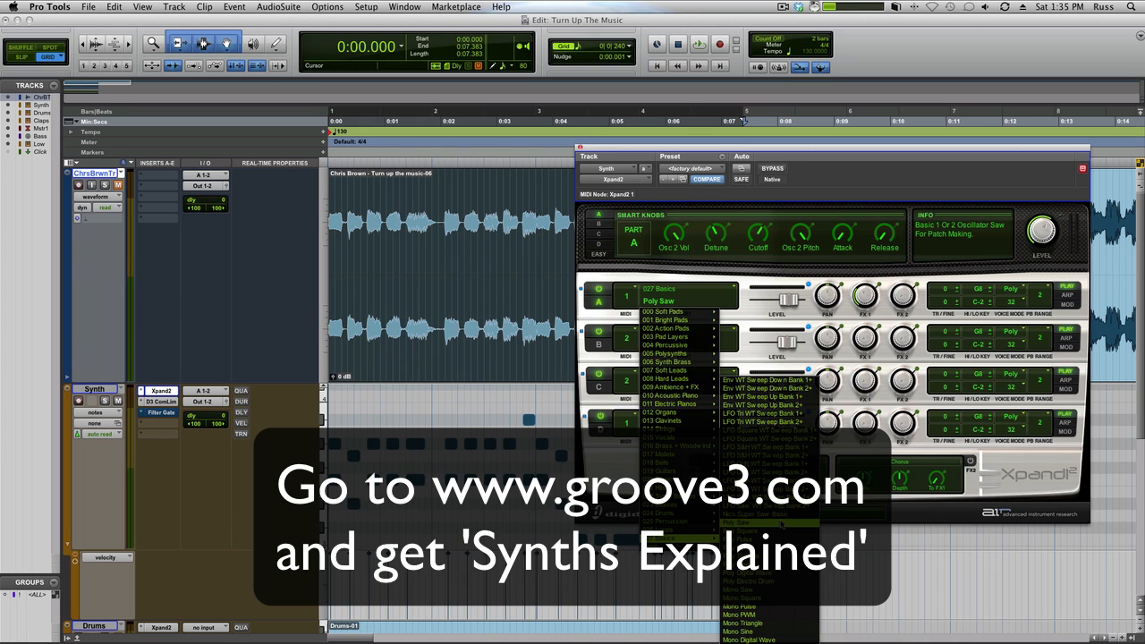
left_click(753, 282)
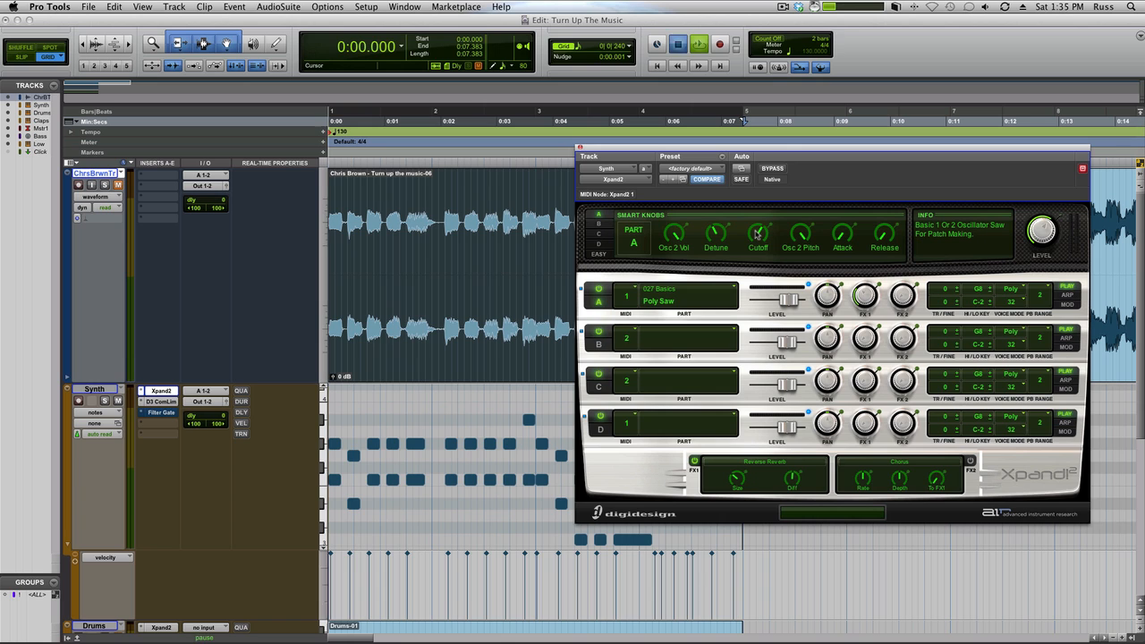
key("space")
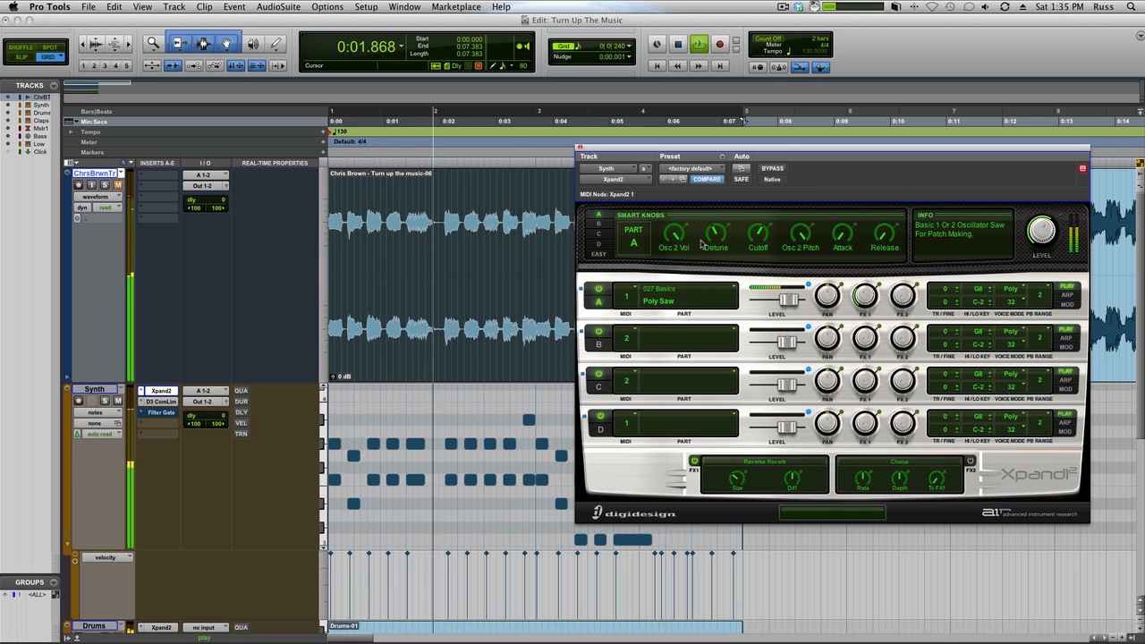
key("space")
Step: Compare the Synth's Dyn3 Compressor/Limiter bypassed and active during playback, and close its window
left_click(170, 403)
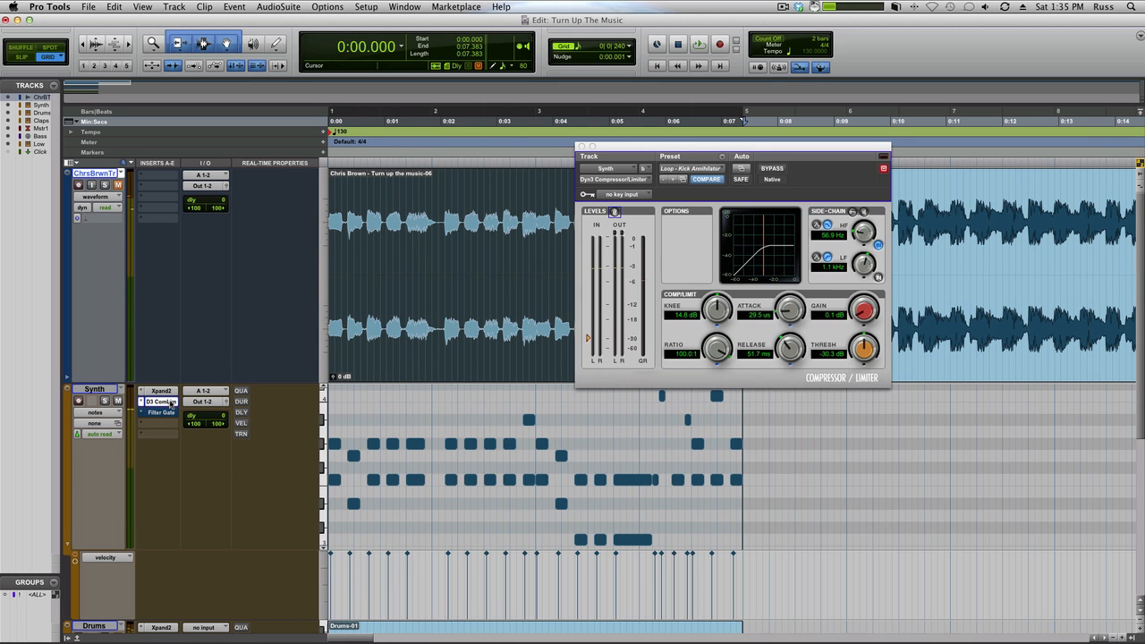
left_click(170, 403, "super")
key("space")
key("space")
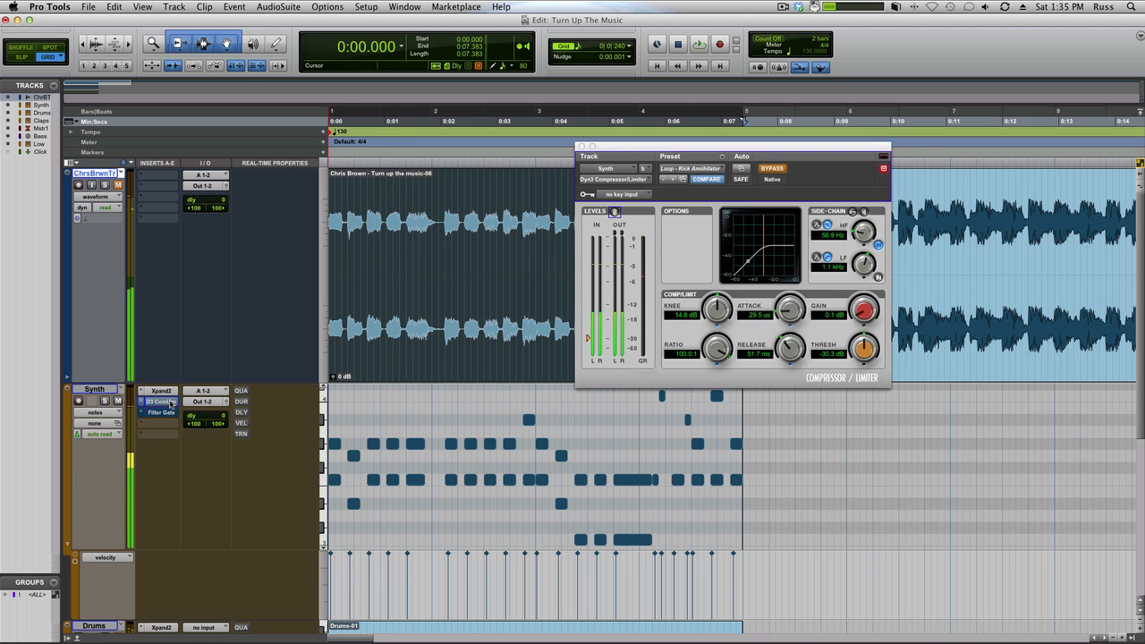
left_click(170, 402, "super")
key("space")
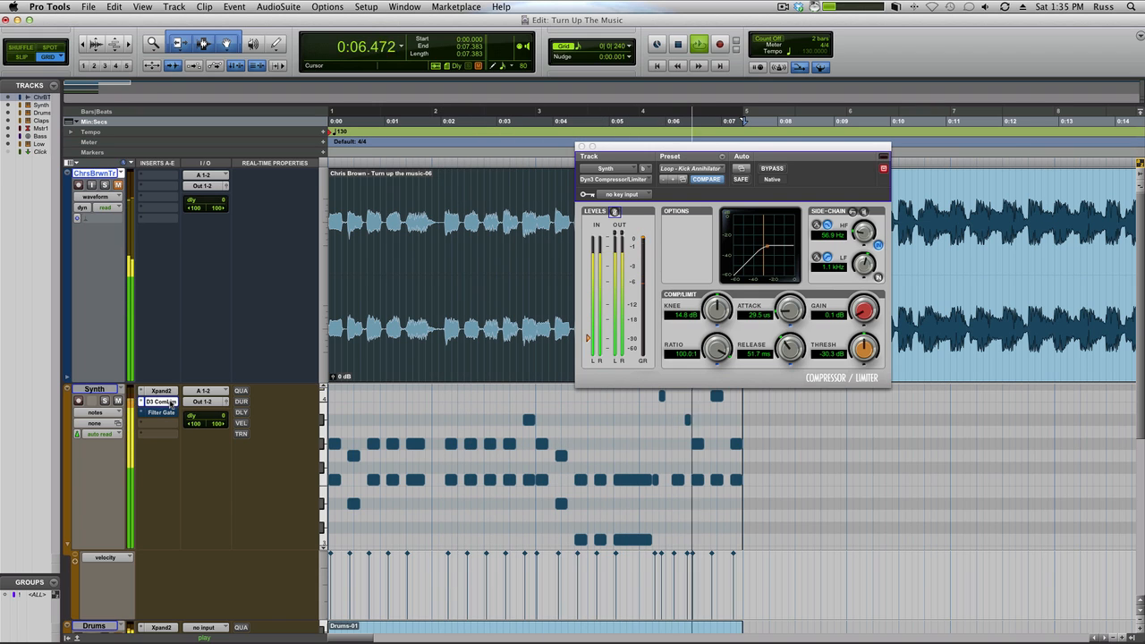
key("space")
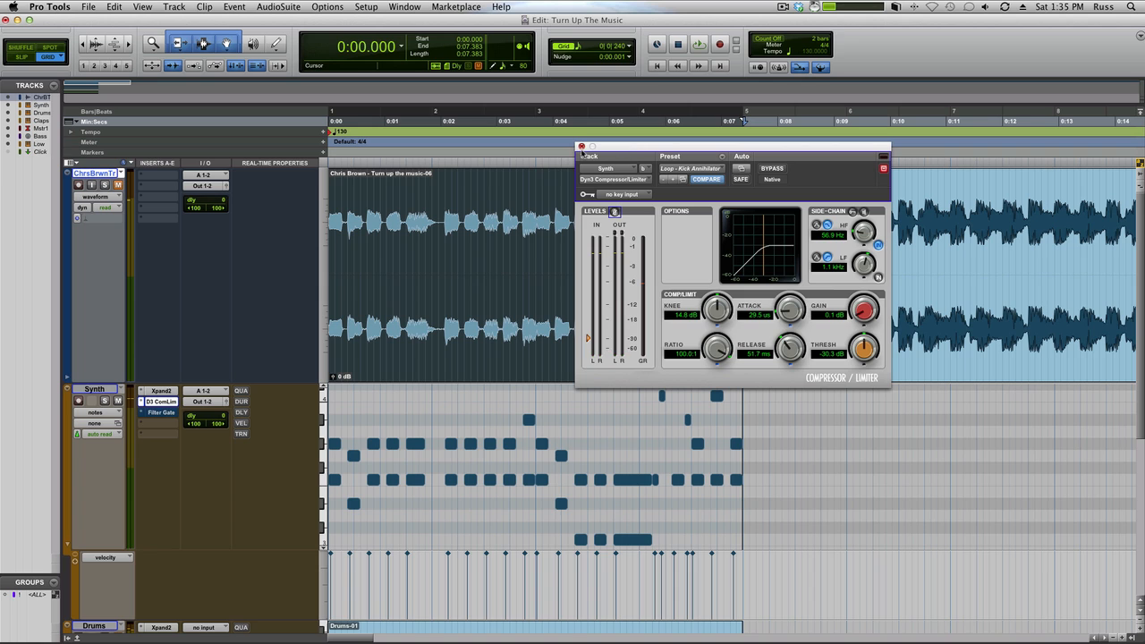
left_click(581, 146)
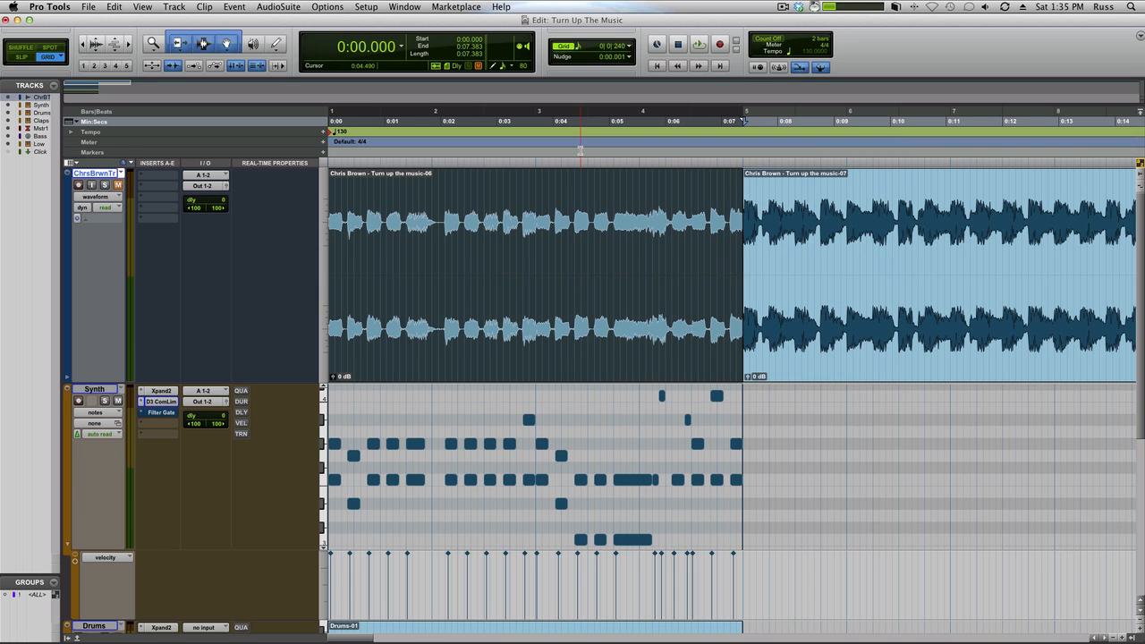
Step: Audition the mix from about 0:04.96, just before the long chord in bar 3
left_click(608, 123)
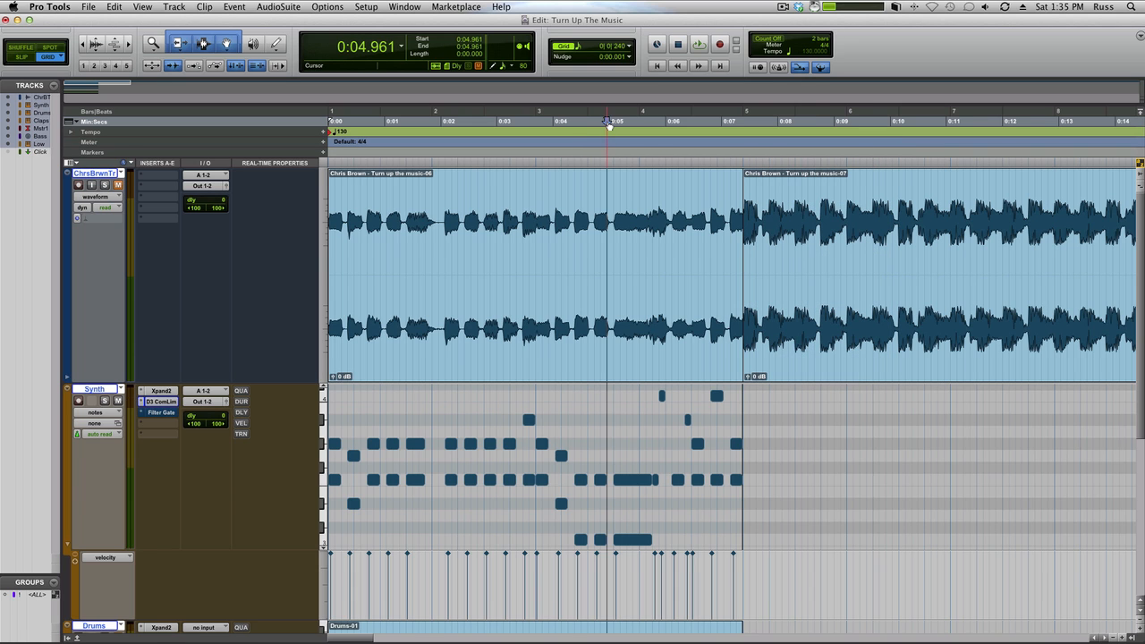
key("space")
key("space")
key("space")
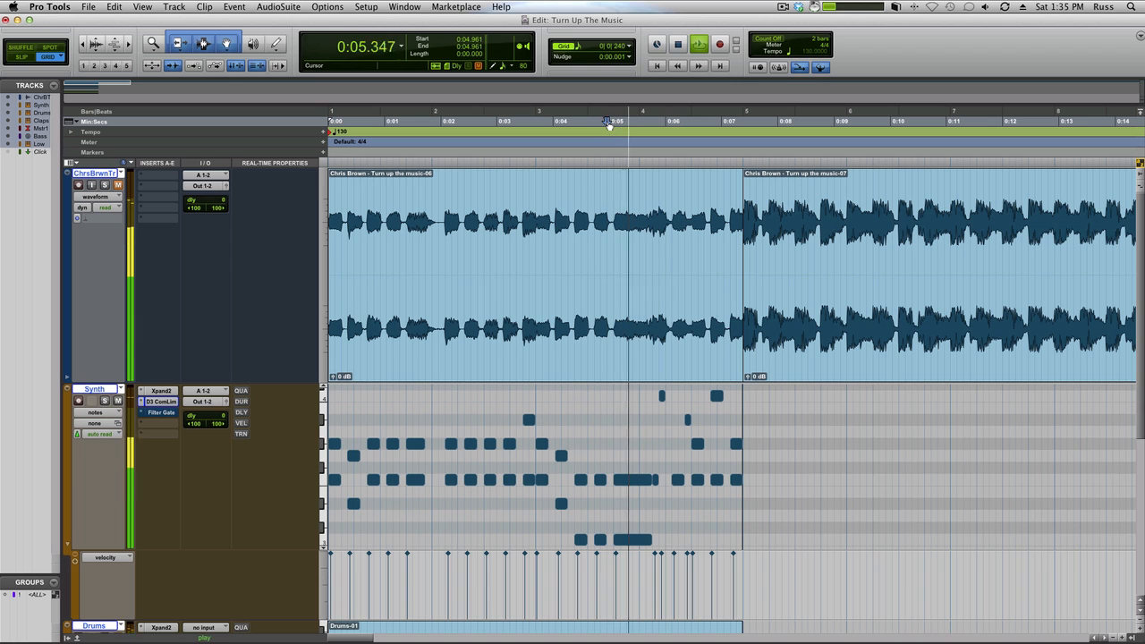
key("space")
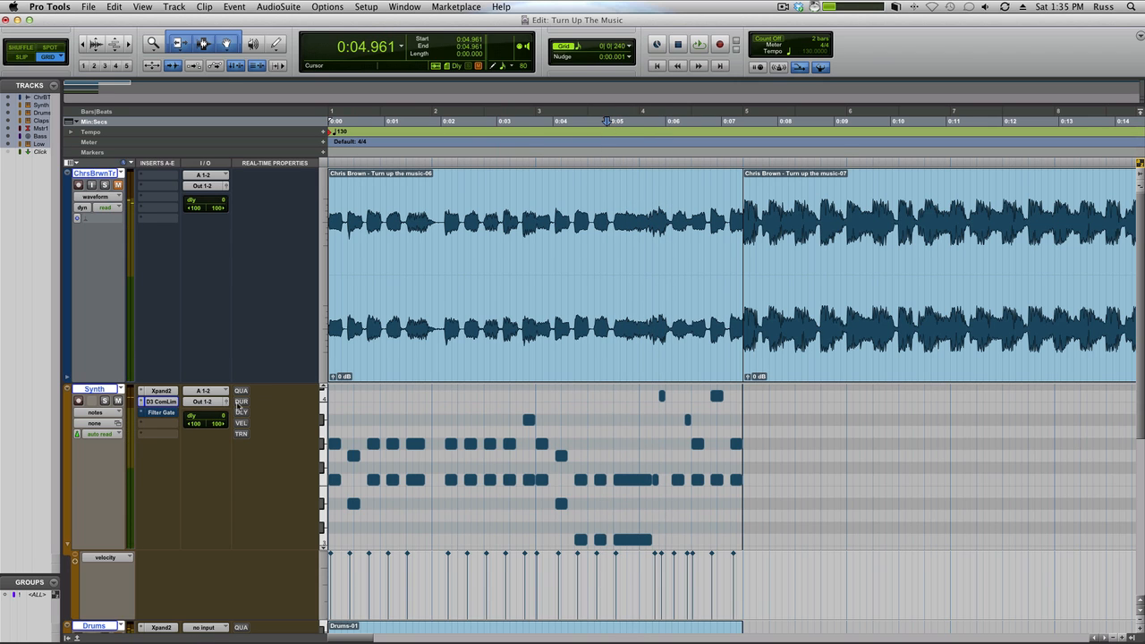
Step: Open the Synth's AIR Filter Gate clear of the track controls and set the Synth track's automation mode to off
left_click(162, 412)
left_click_drag(706, 148, 923, 111)
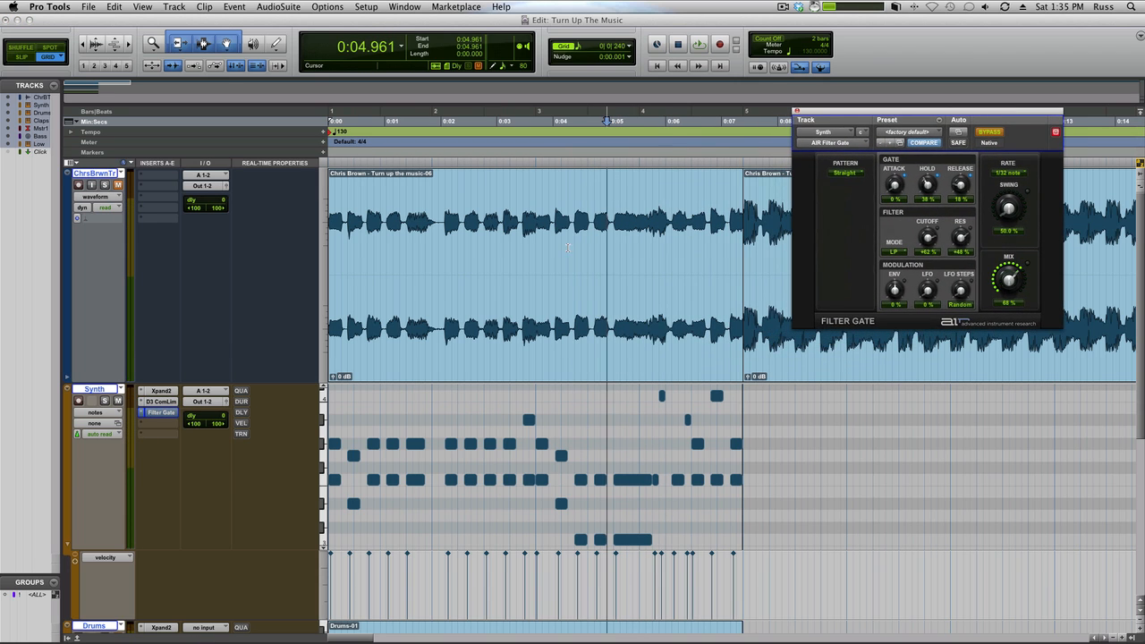
left_click(121, 433)
left_click(103, 423)
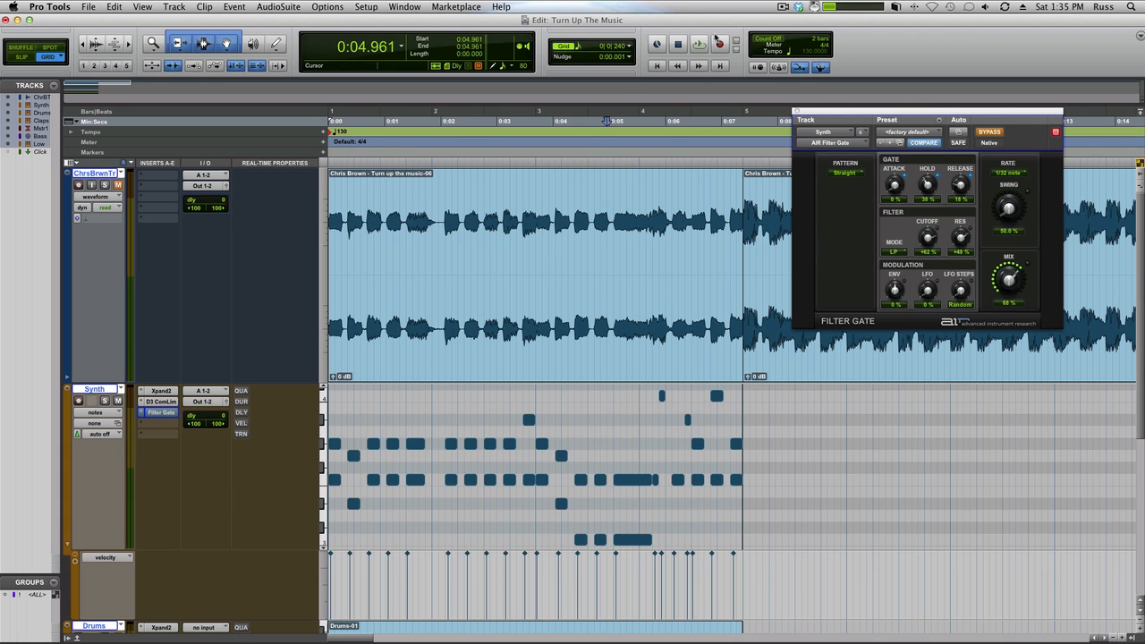
Step: Select the first reference clip and play bars 1 to 4 with the Filter Gate bypassed
left_click(583, 335)
key("space")
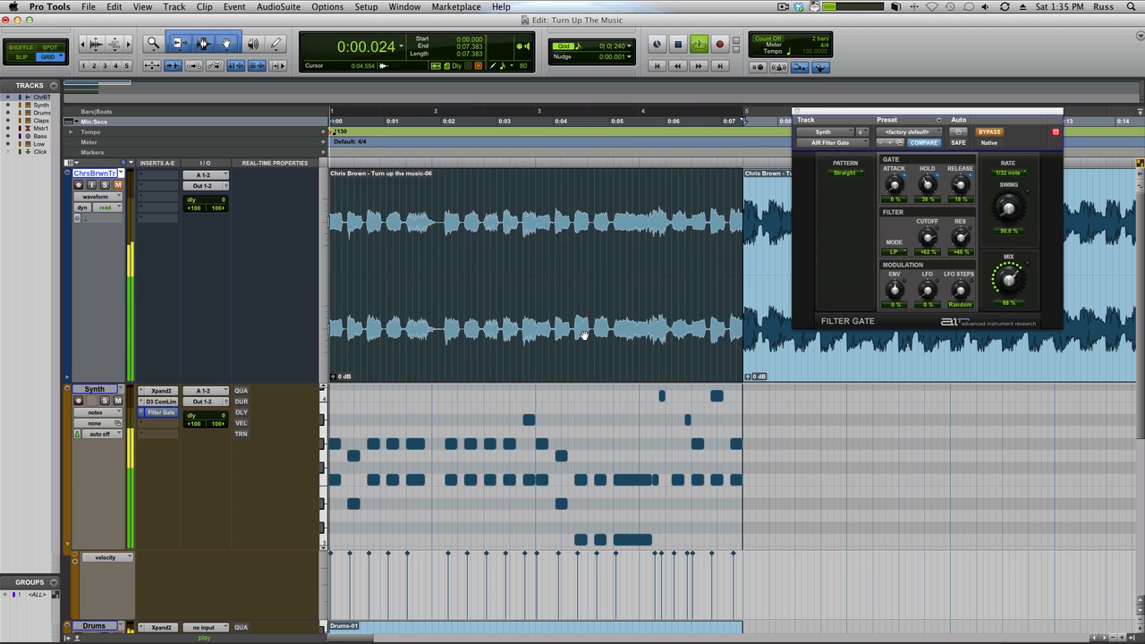
key("space")
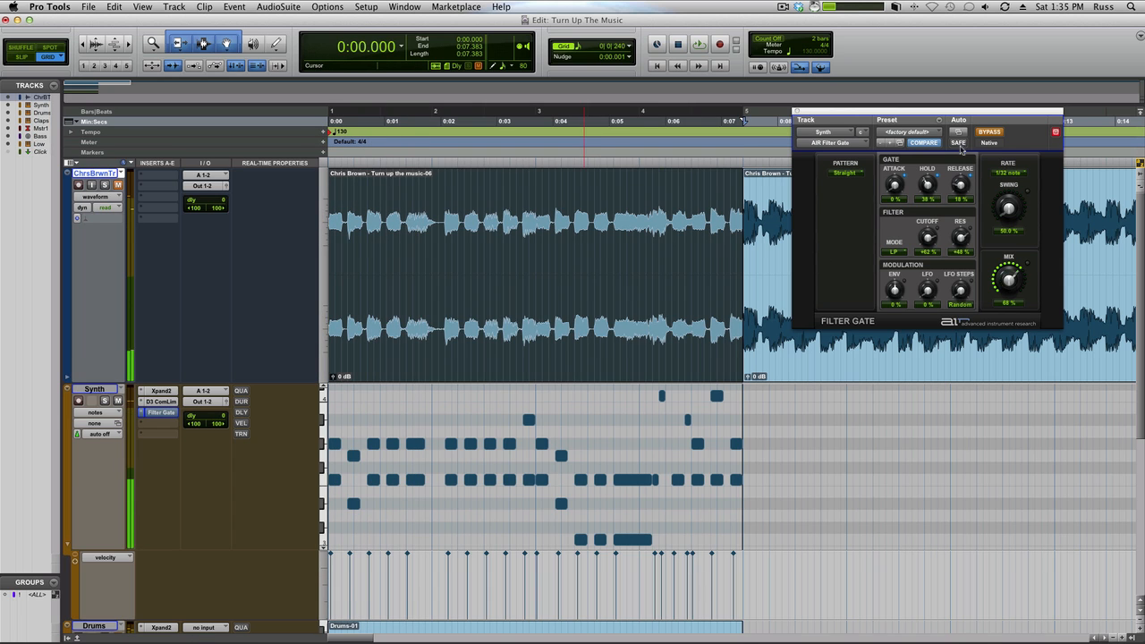
Step: Take the Filter Gate out of bypass and play bars 1 to 4 through it
left_click(989, 132)
key("space")
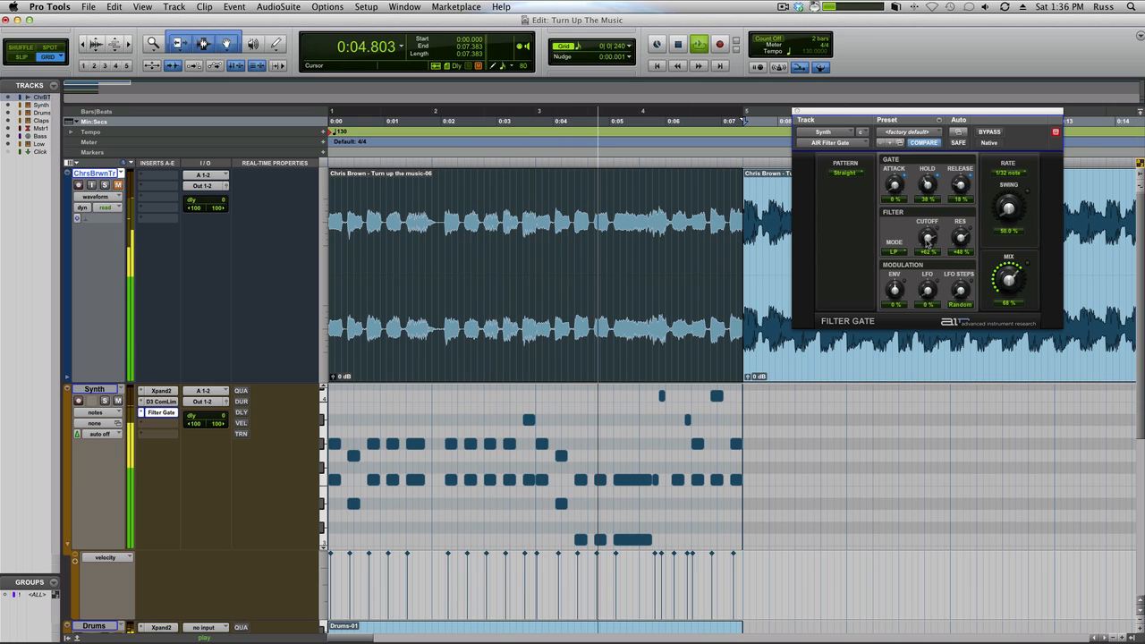
key("space")
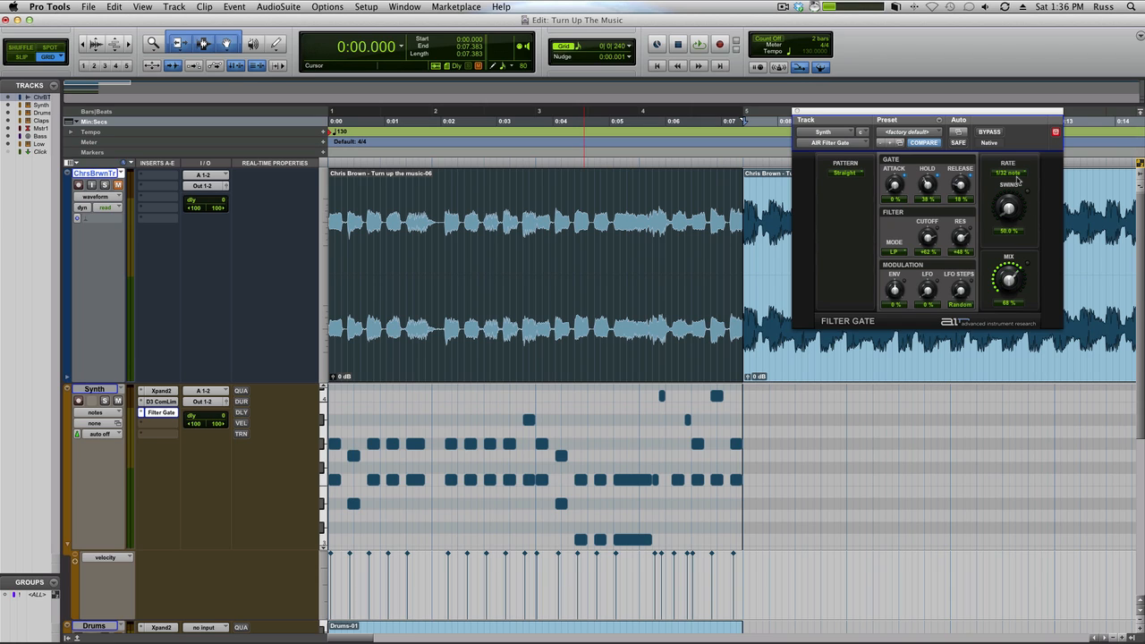
key("space")
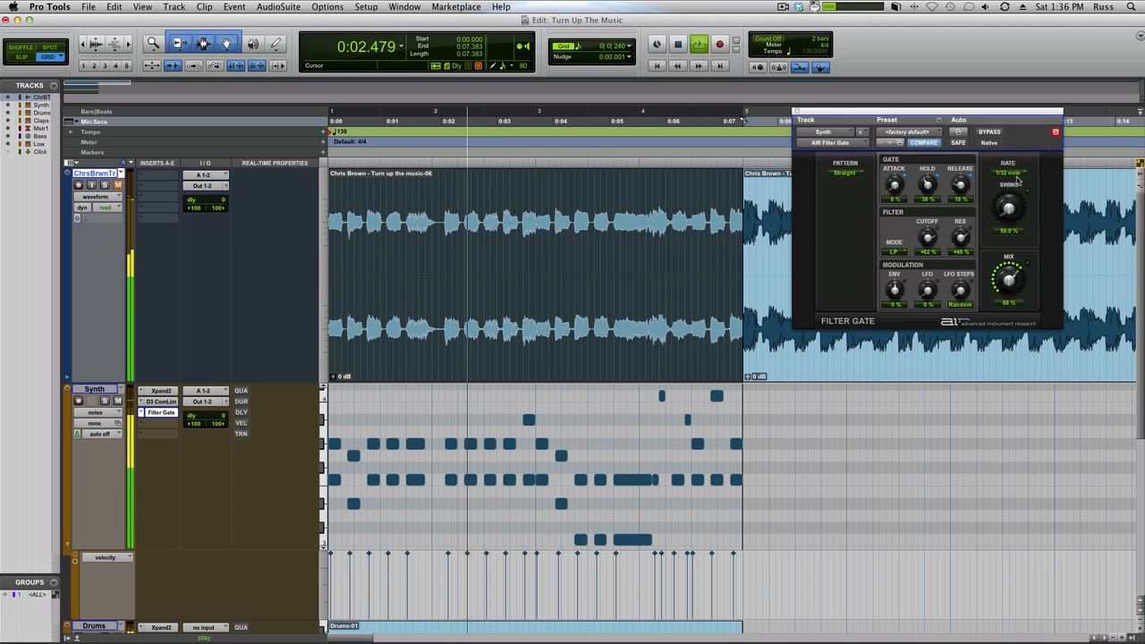
Step: Bypass the Filter Gate and replay bars 1 to 4, toggling the bypass during playback to compare the synth with and without the effect
key("space")
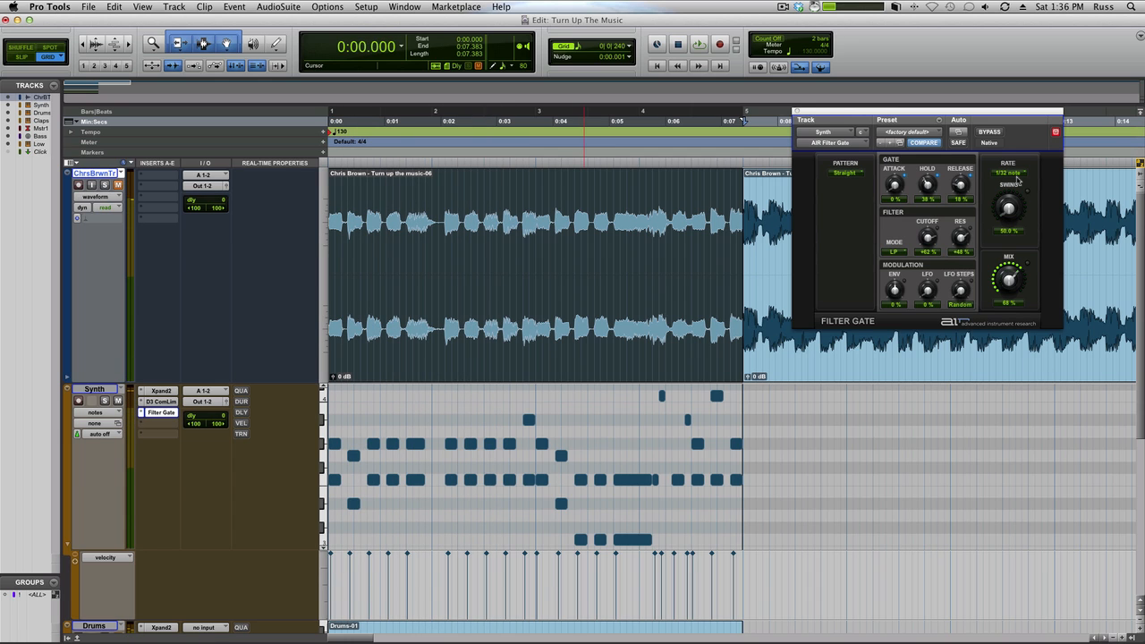
left_click(988, 133)
key("space")
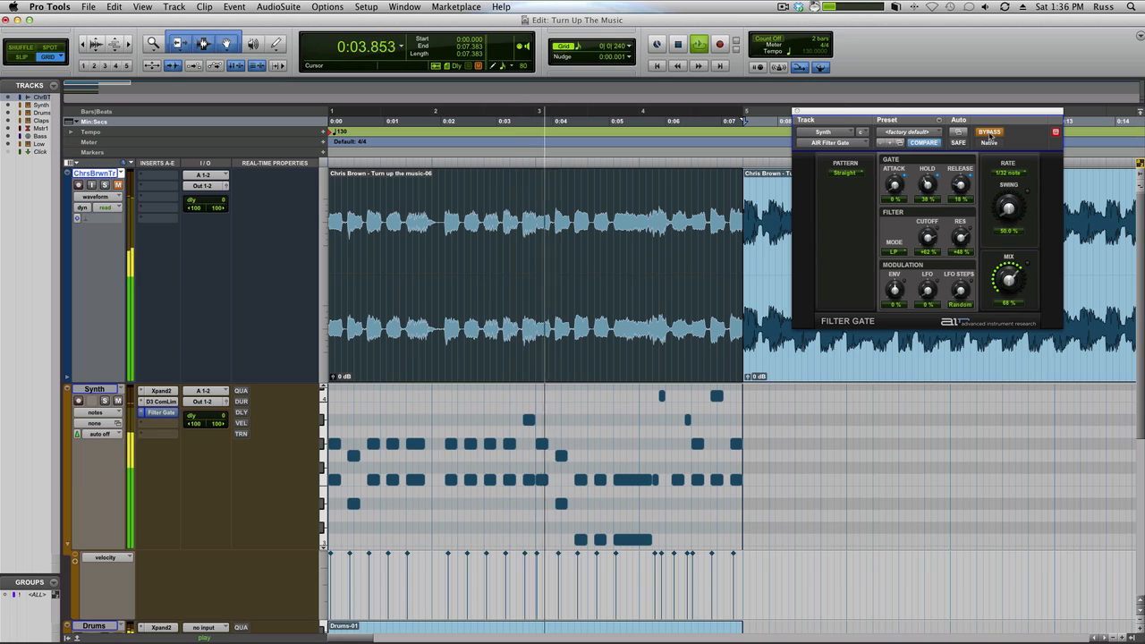
left_click(989, 133)
left_click(990, 132)
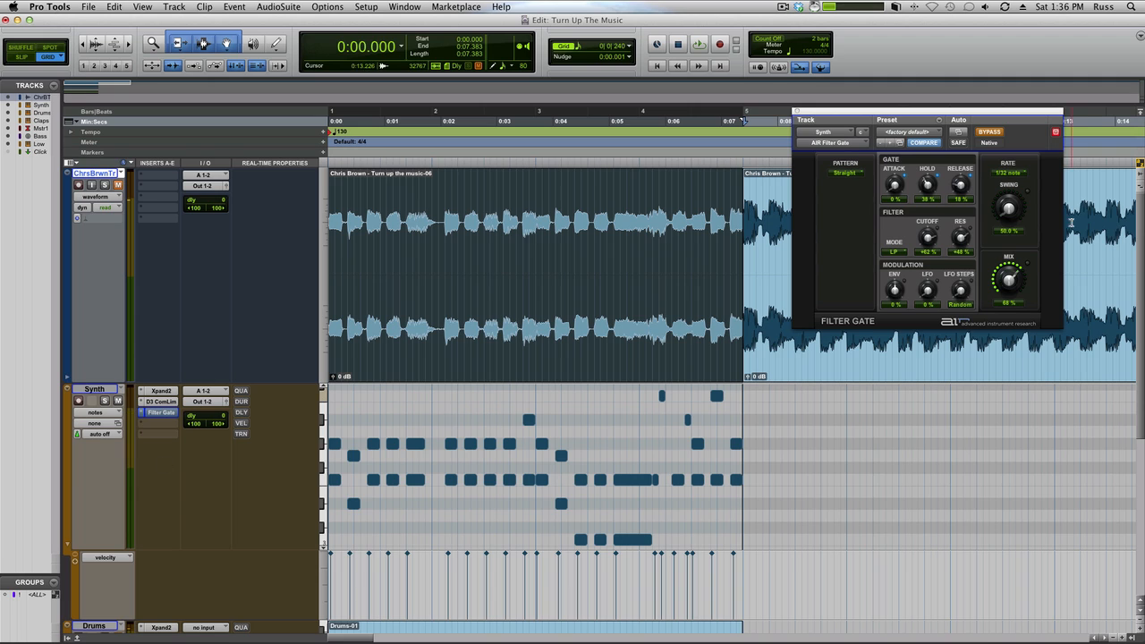
Step: Confirm Master Bypass as the Filter Gate's automatable parameter and show its automation in the Synth track's lane in place of velocity
left_click(959, 132)
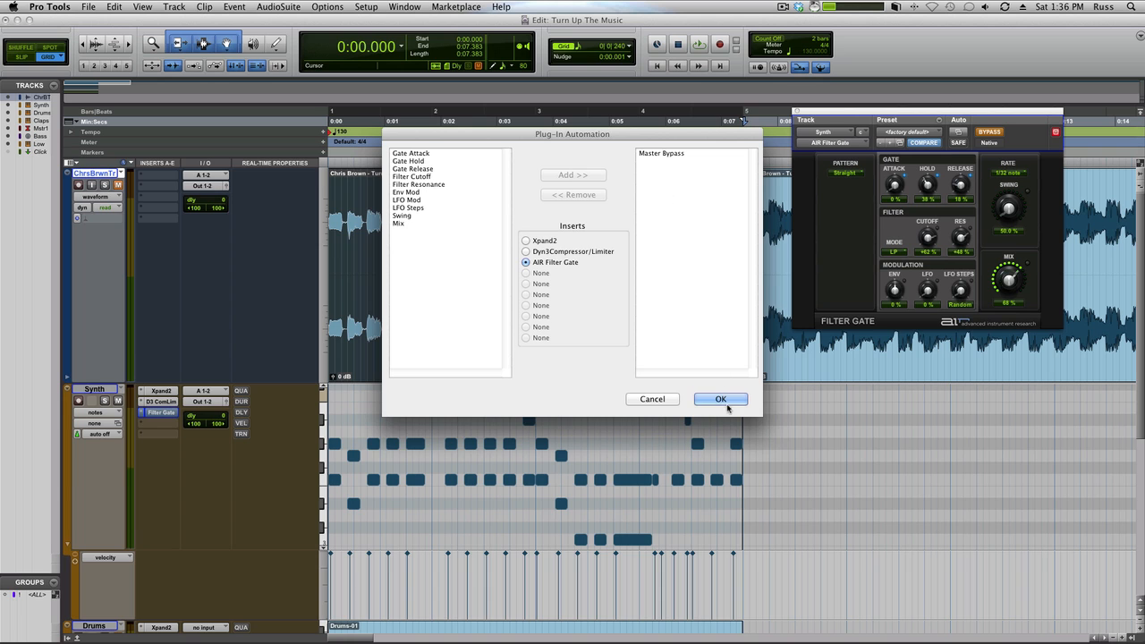
left_click(721, 399)
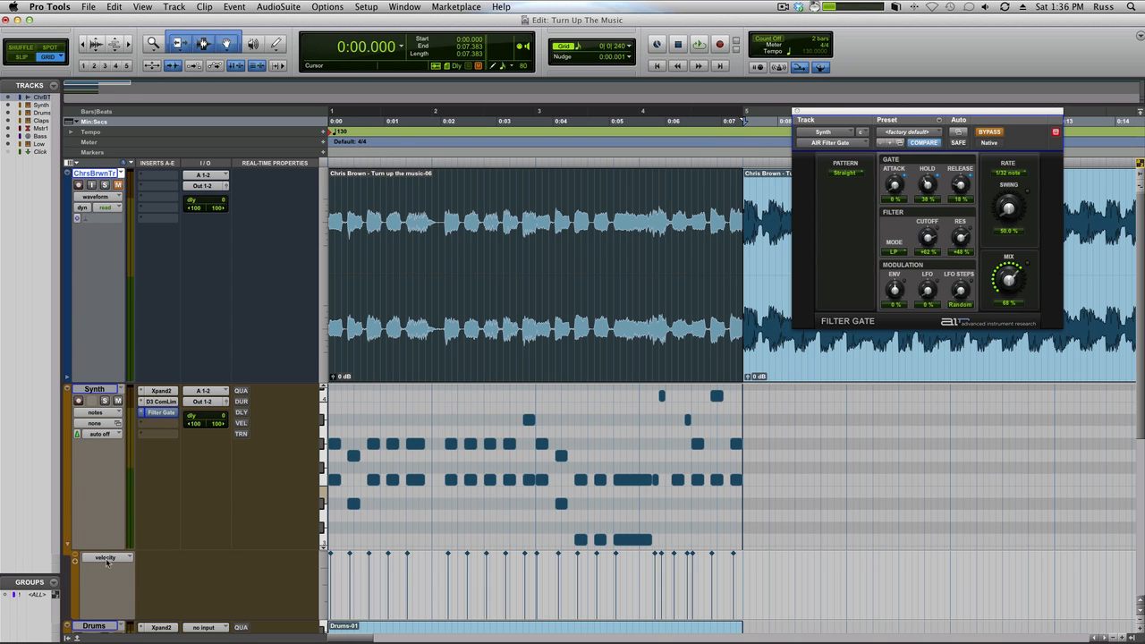
scroll(125, 556, "down", 5)
left_click(106, 265)
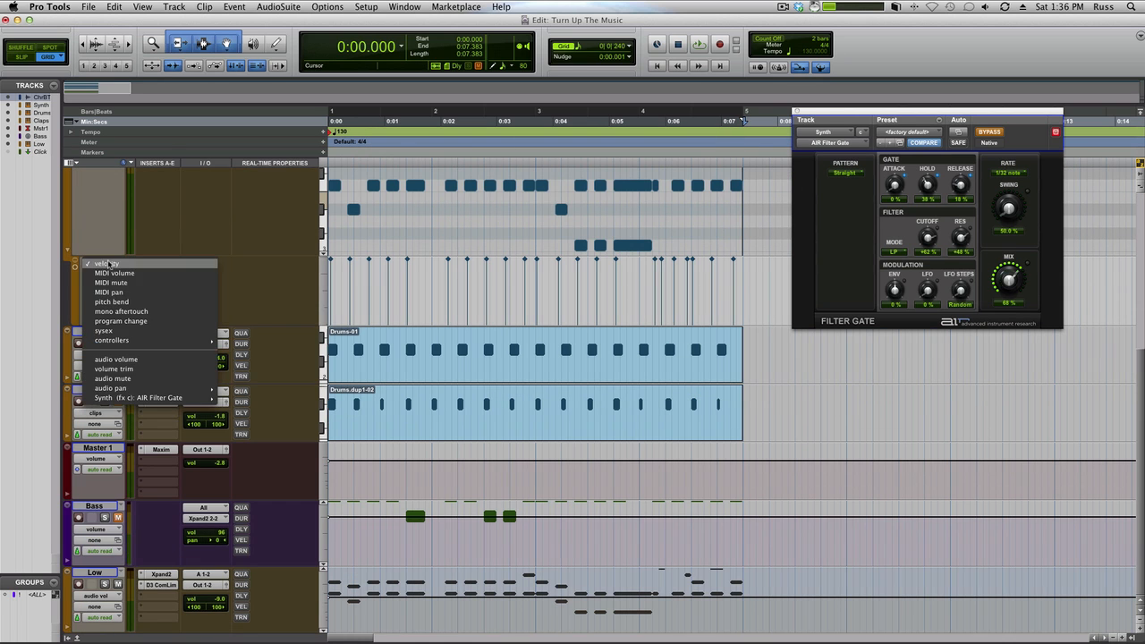
mouse_move(119, 396)
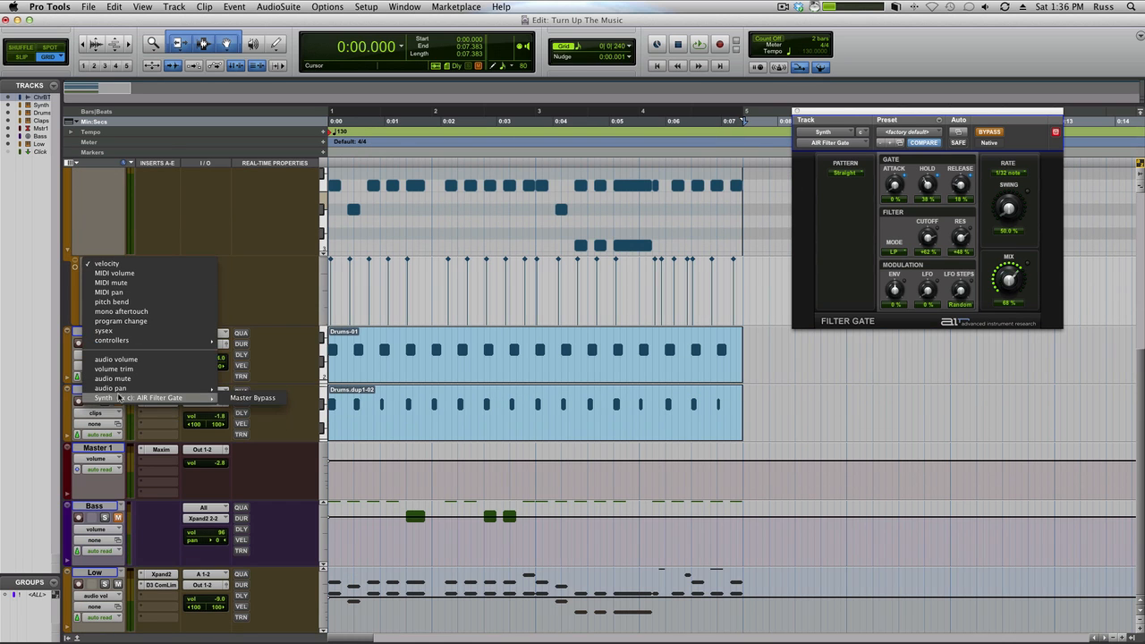
left_click(242, 398)
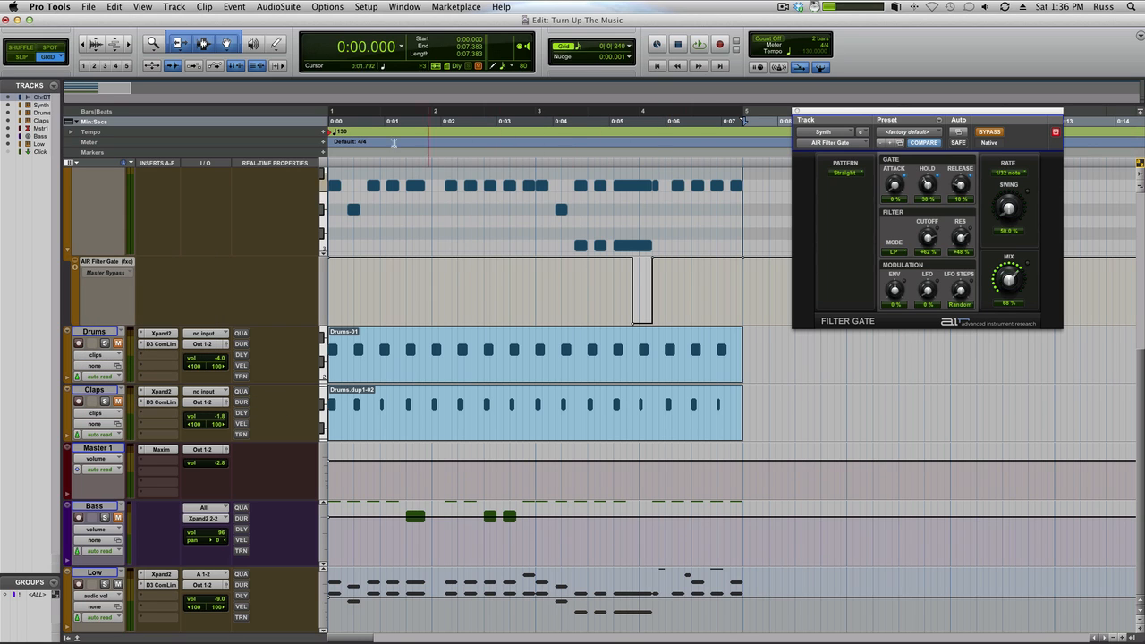
Step: Delete the Master Bypass automation change at the end of the long chord in bar 3 and audition that passage from shortly before it
left_click_drag(677, 292, 601, 290)
key("Delete")
key("space")
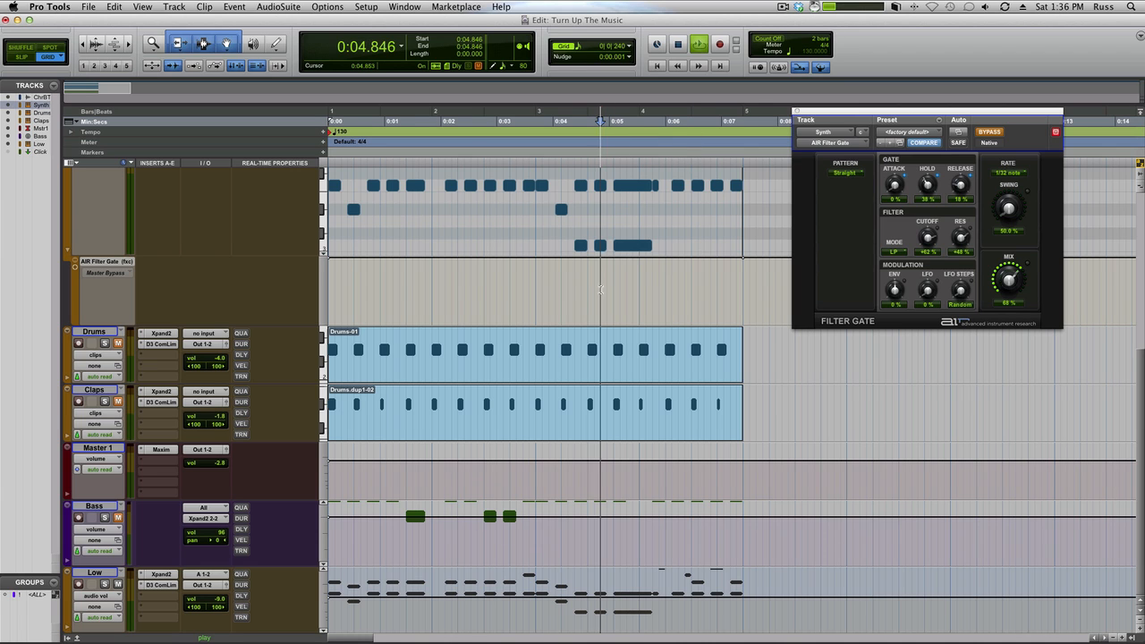
key("space")
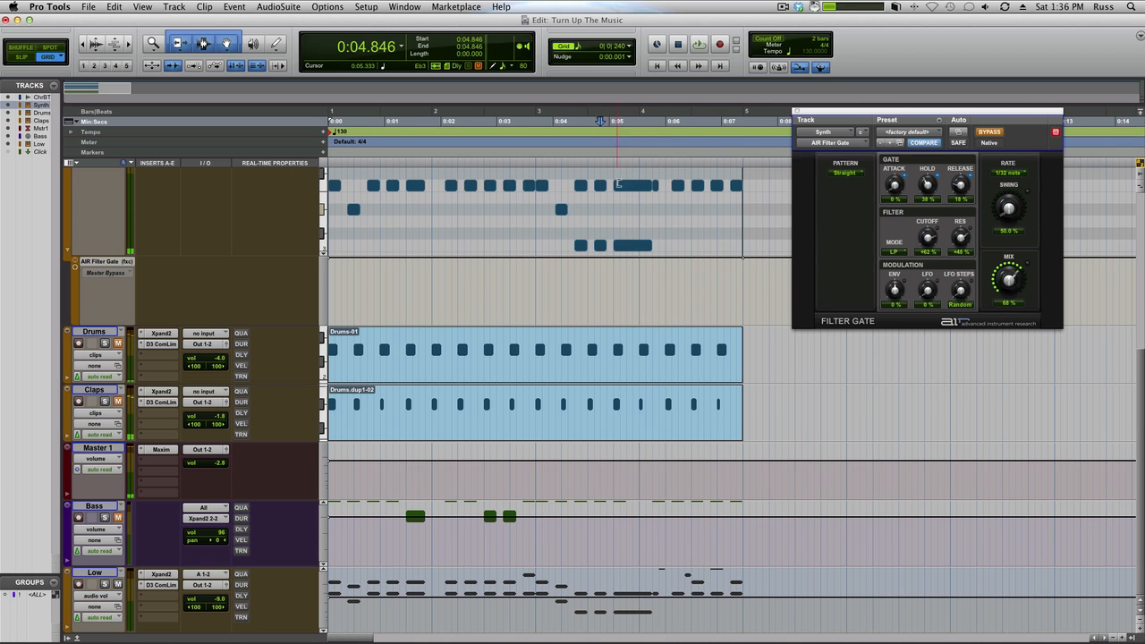
key("space")
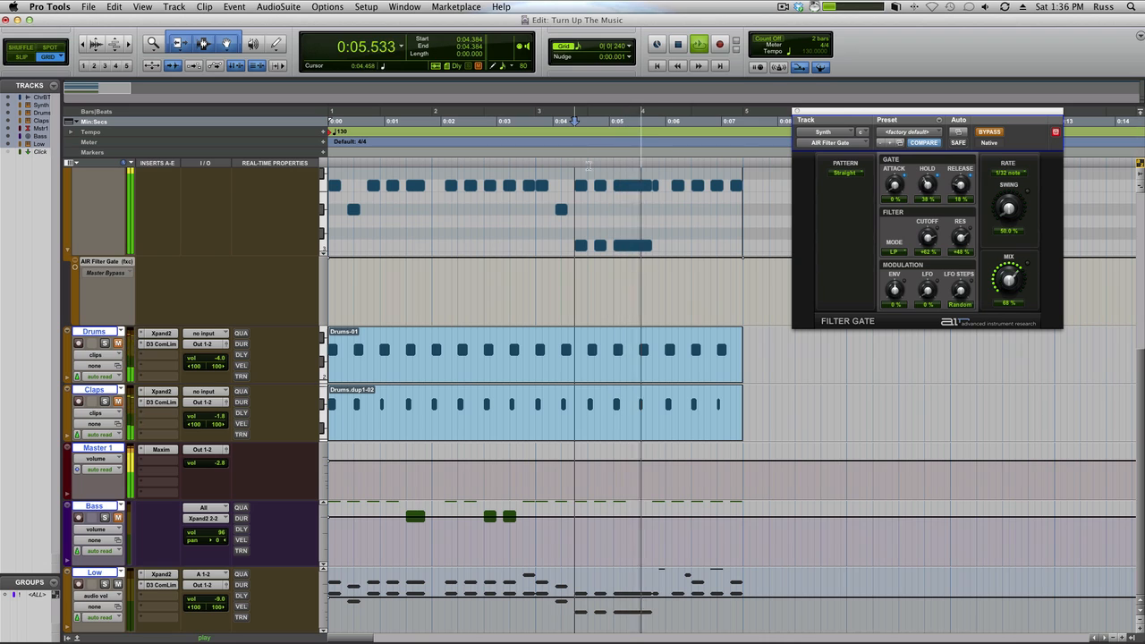
key("space")
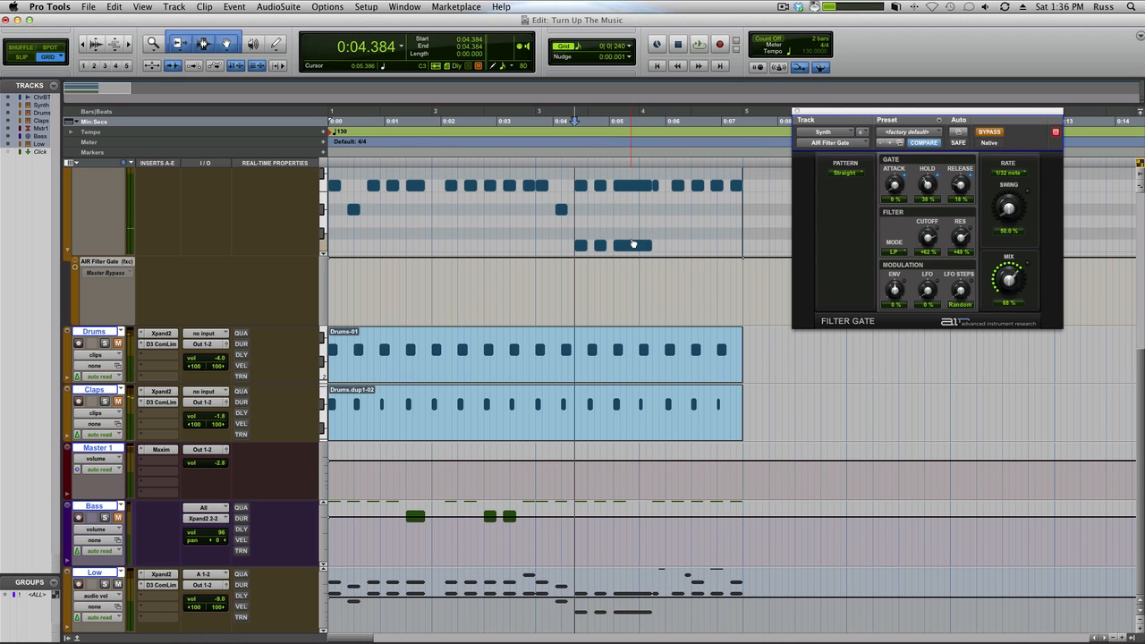
Step: Draw a non-bypassed section in the Synth's Master Bypass lane from 0:05.423 to 0:05.769 and audition from 0:04.038
left_click_drag(630, 289, 651, 290)
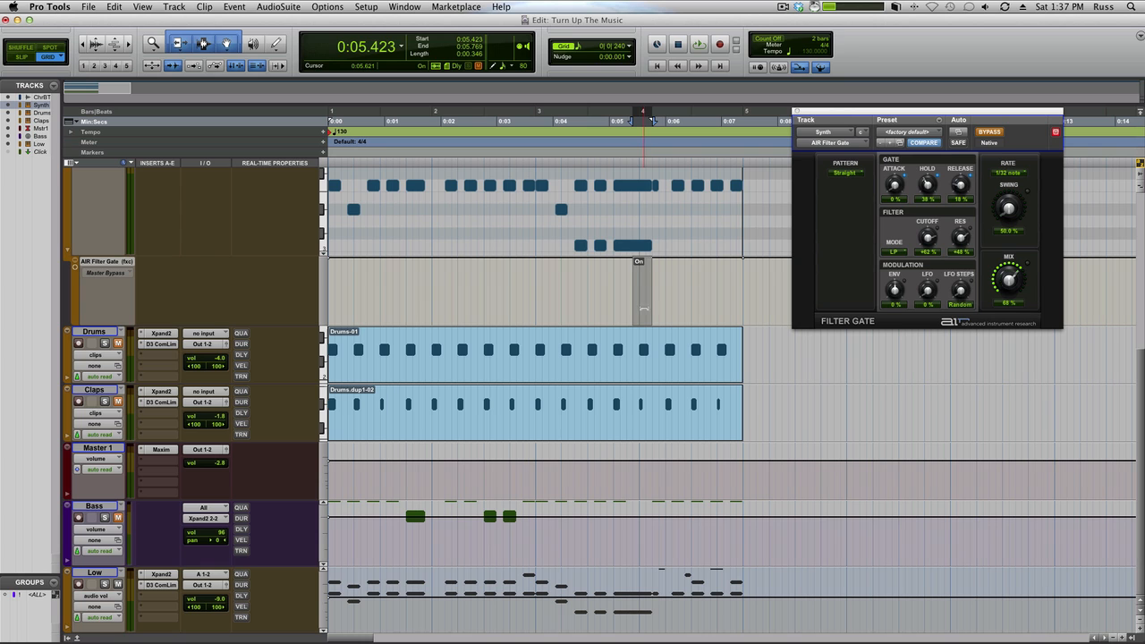
left_click(557, 121)
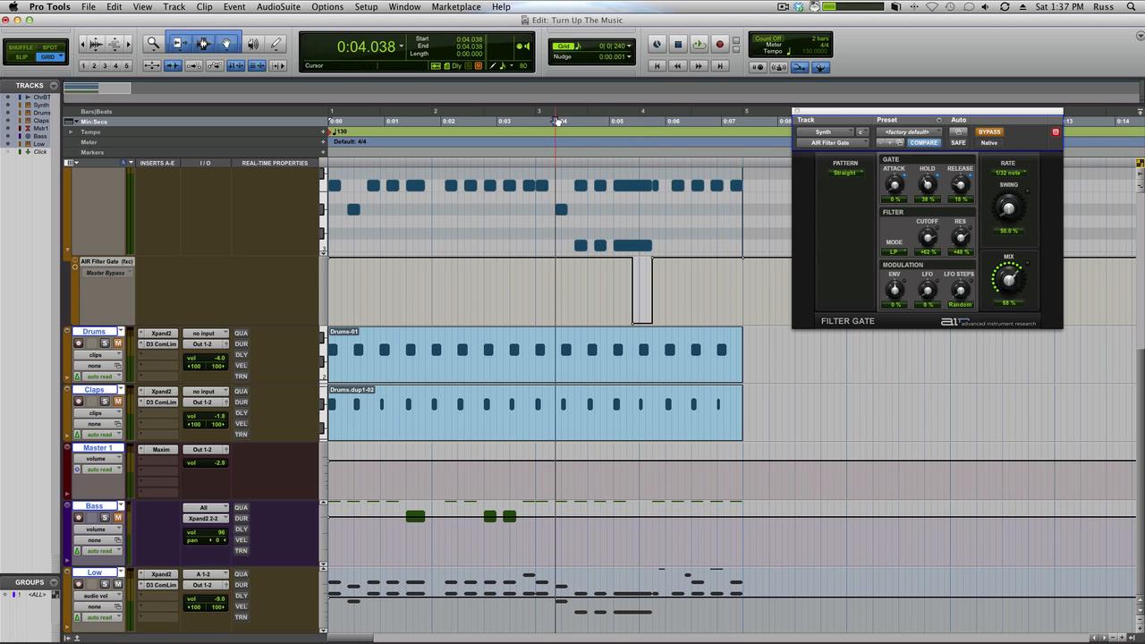
key("space")
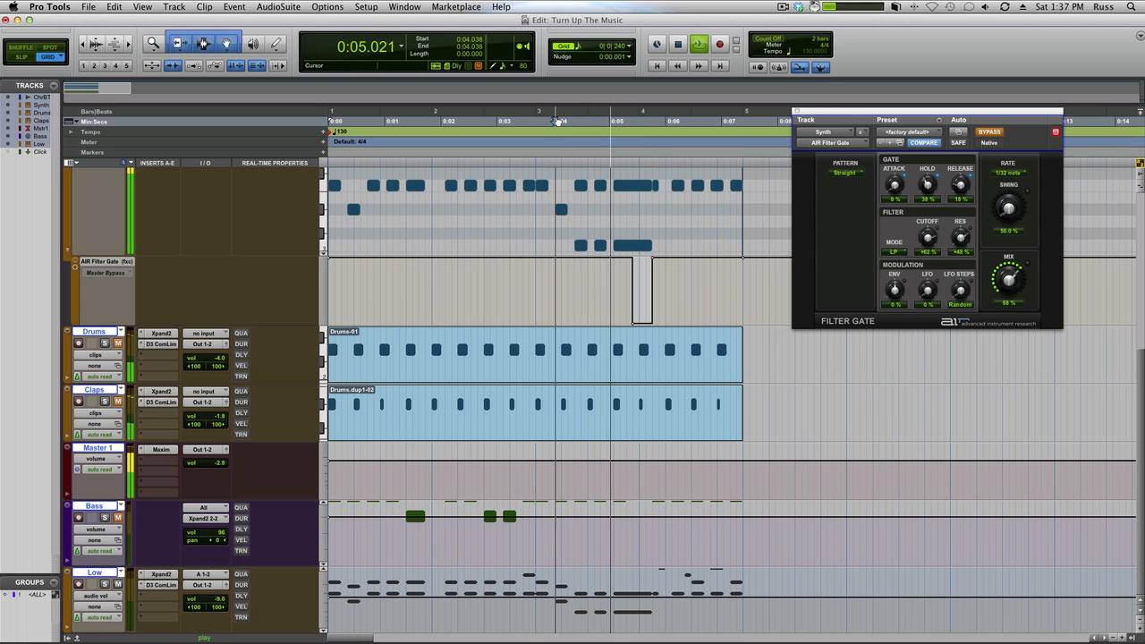
key("space")
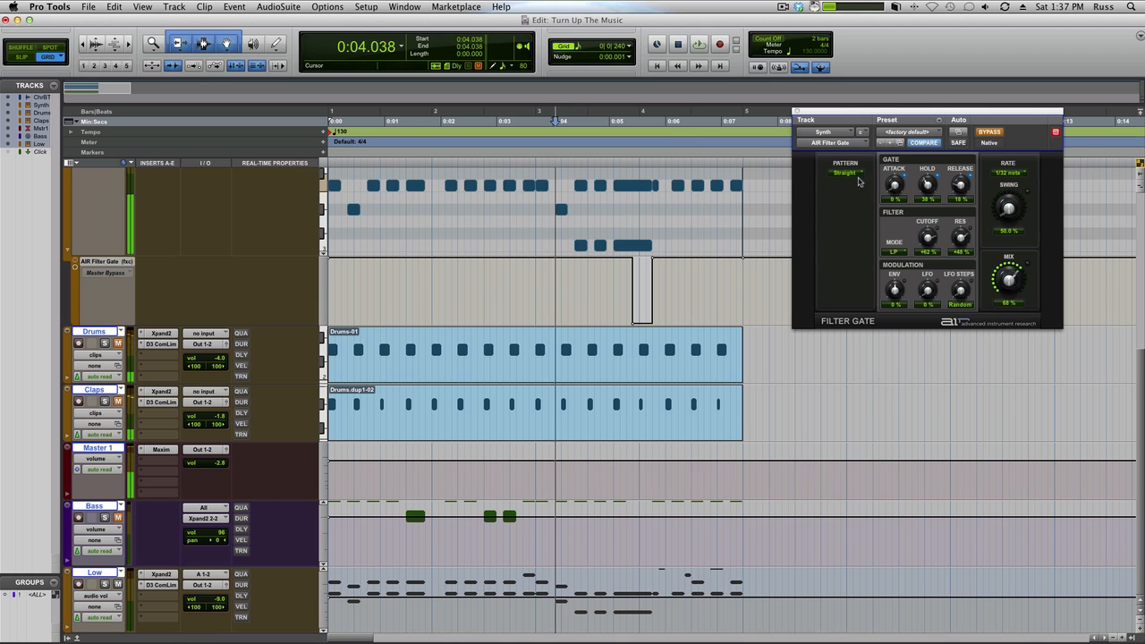
Step: Set the Synth track's automation mode to read and play from 0:04.038 with the Filter Gate automation active
scroll(295, 294, "up", 5)
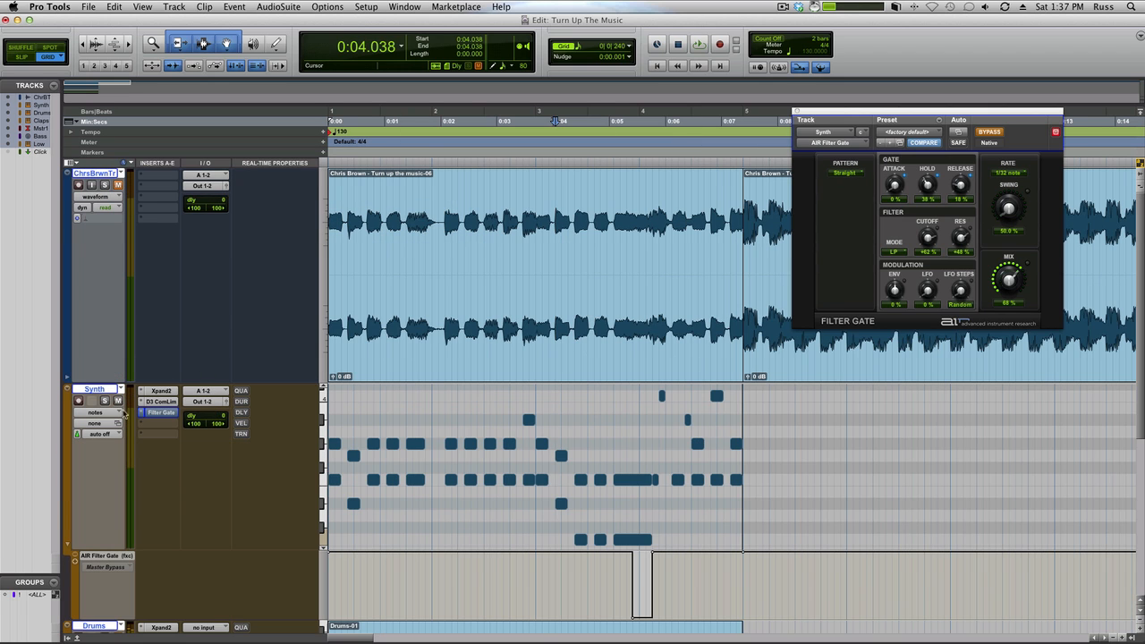
left_click(105, 435)
left_click(103, 443)
key("space")
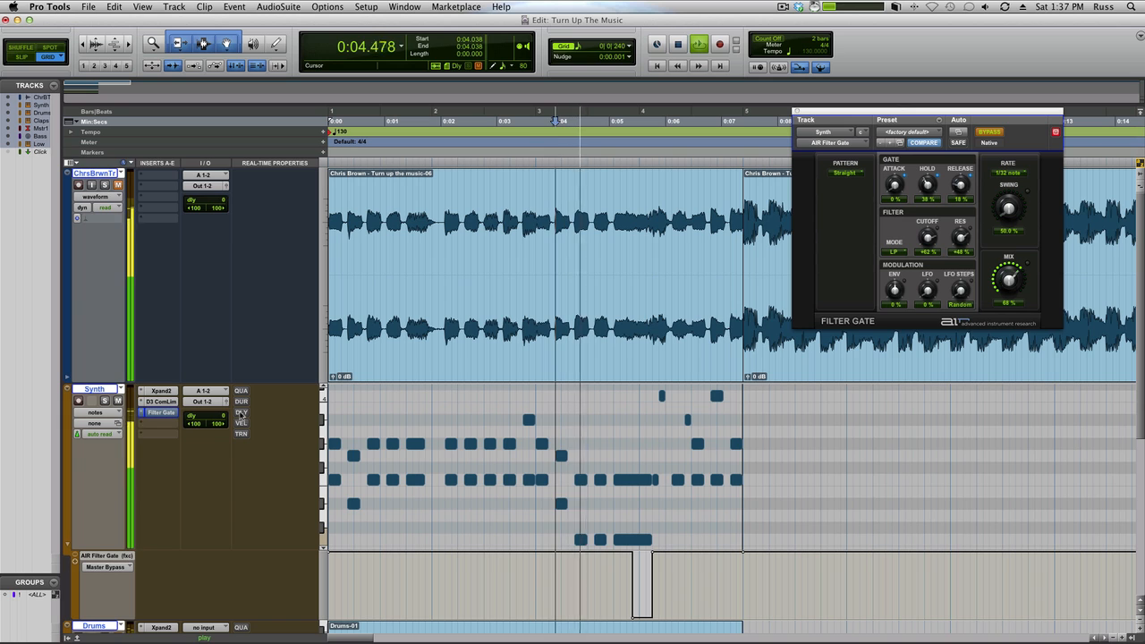
key("space")
key("space")
key("space")
key("space")
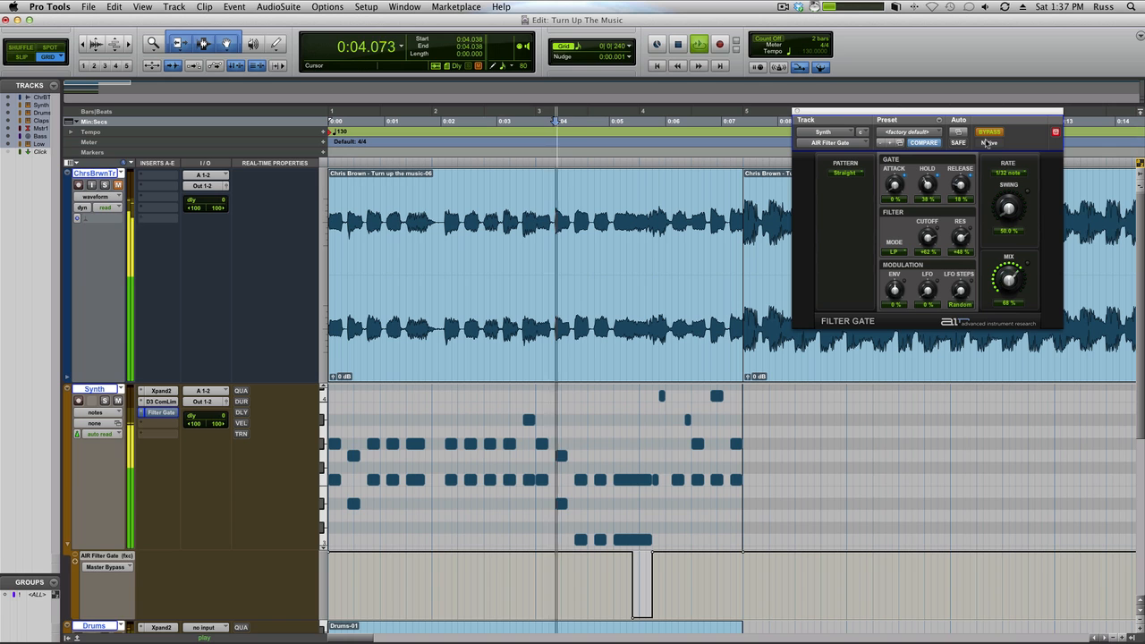
Step: Replay the passage from 0:04.038 and toggle the Filter Gate's bypass by hand while it plays
left_click(990, 131)
left_click(989, 132)
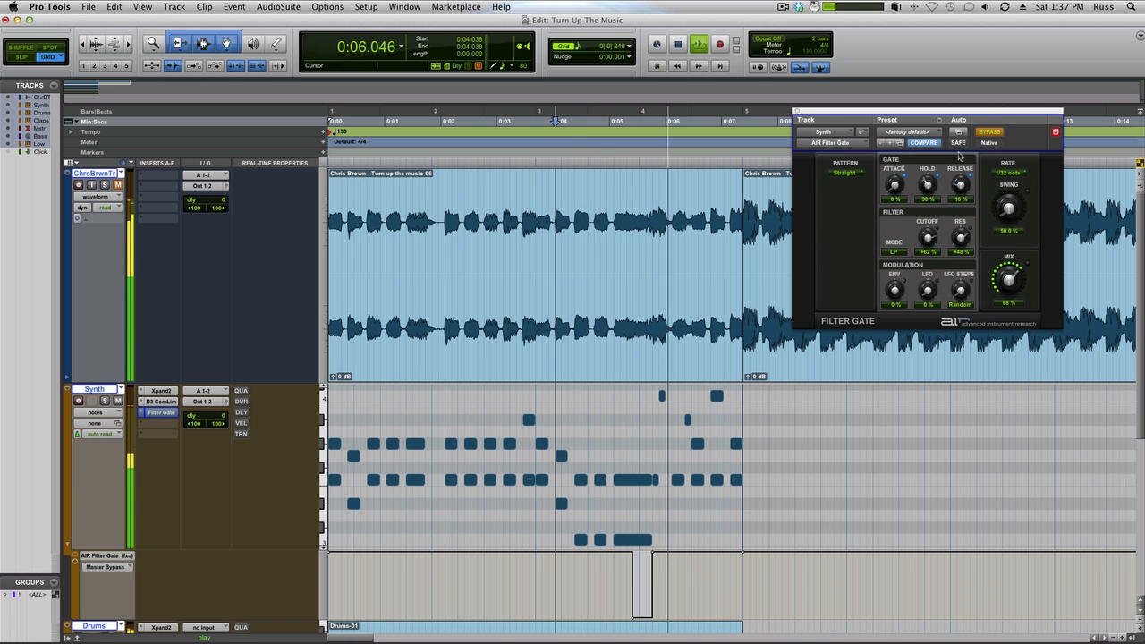
key("space")
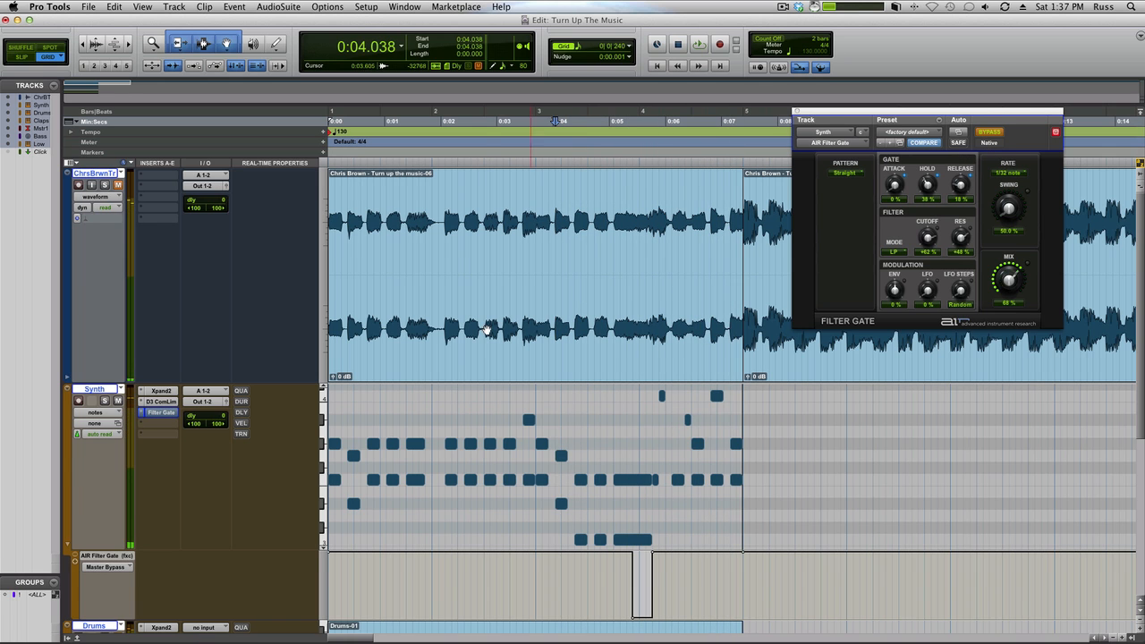
Step: Open the Low track's Xpand2 fully in view and clear the Poly Saw patch from part A
scroll(488, 327, "down", 5)
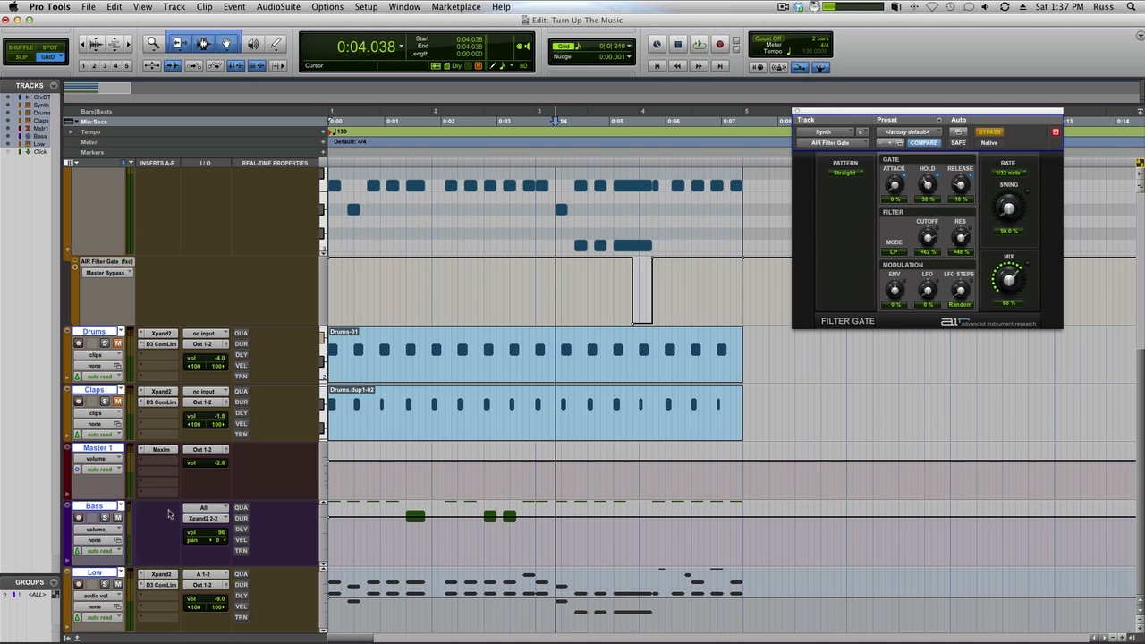
left_click(162, 576)
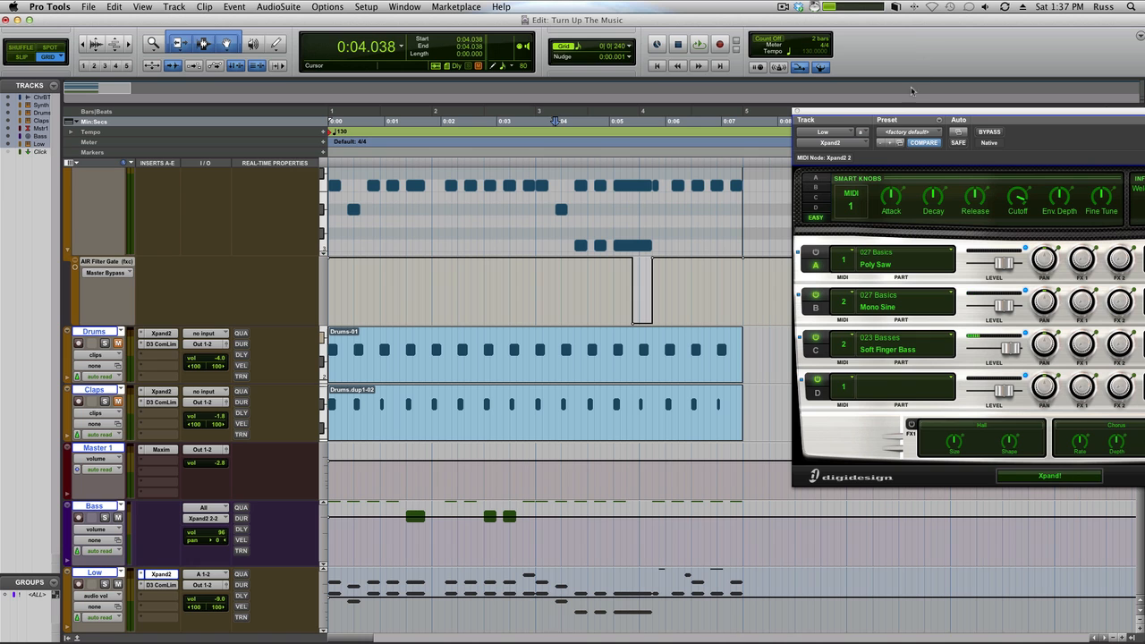
left_click_drag(895, 116, 697, 29)
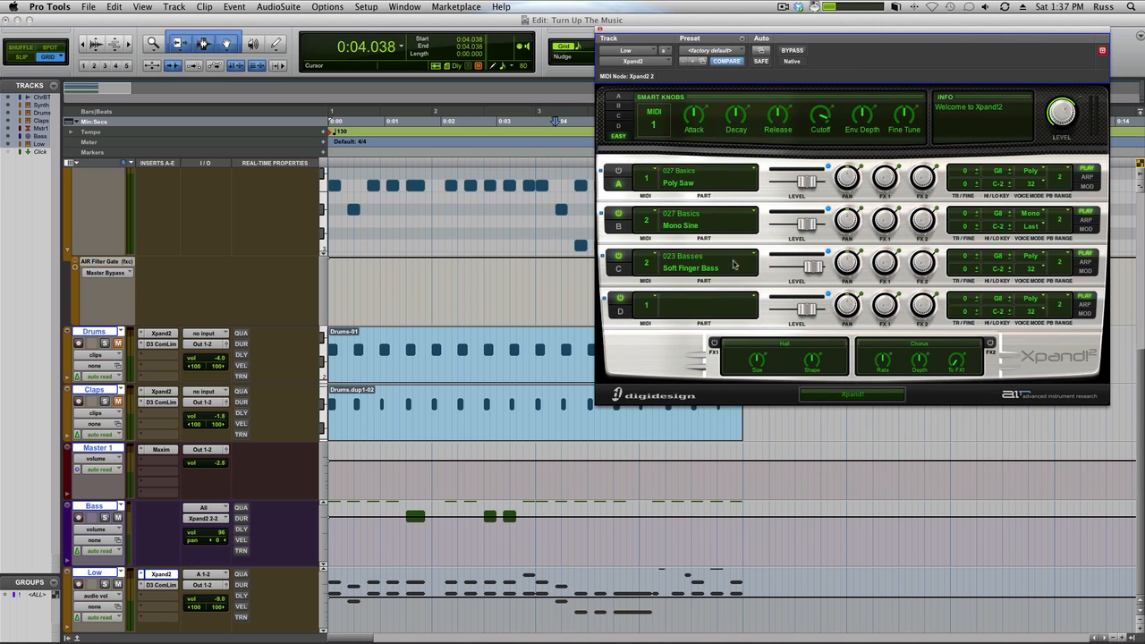
left_click(741, 171)
left_click(694, 430)
Step: Inspect the smart knob settings of part B (Mono Sine) and part C (Soft Finger Bass), then close Xpand2
left_click(620, 106)
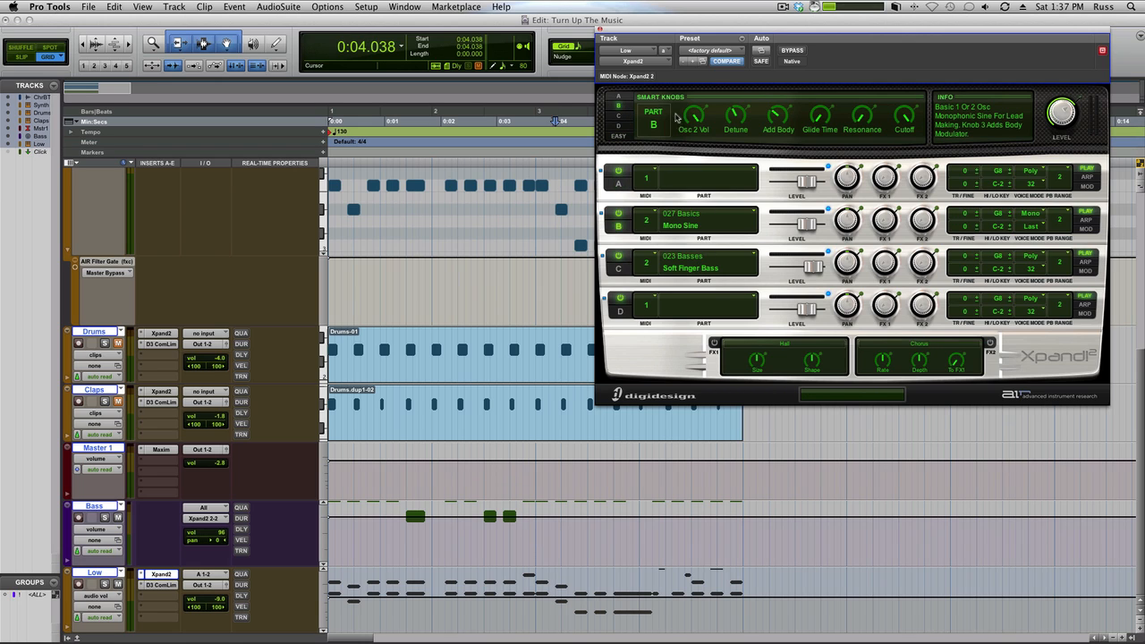
left_click(624, 118)
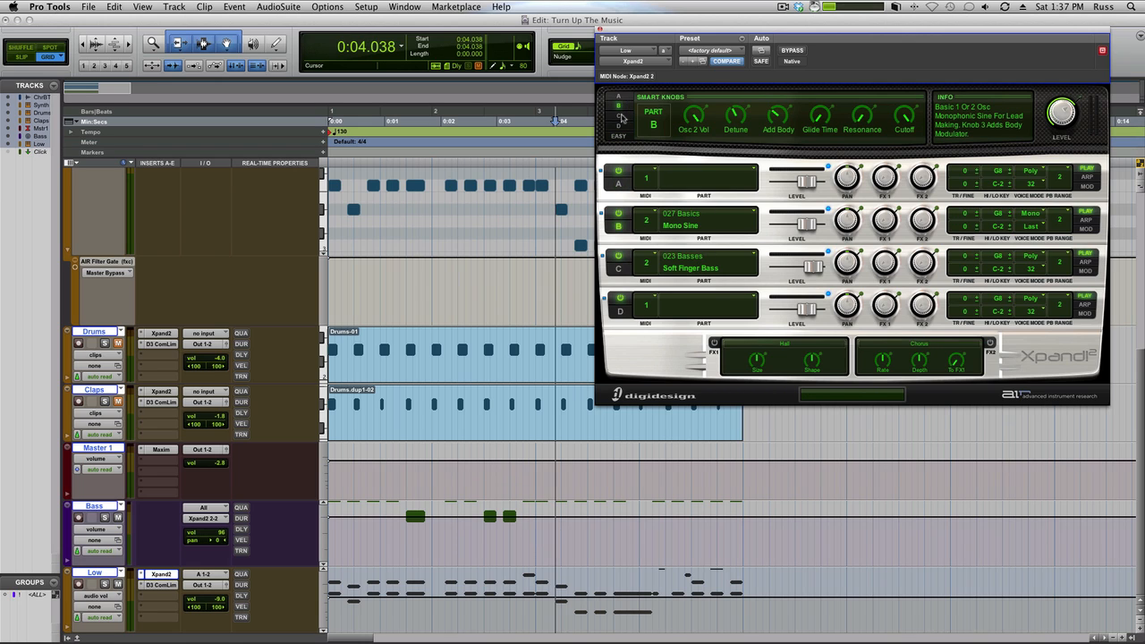
left_click(599, 30)
Step: Audition the mix briefly from 0:04.038, then select the first reference clip and play bars 1 to 4
key("space")
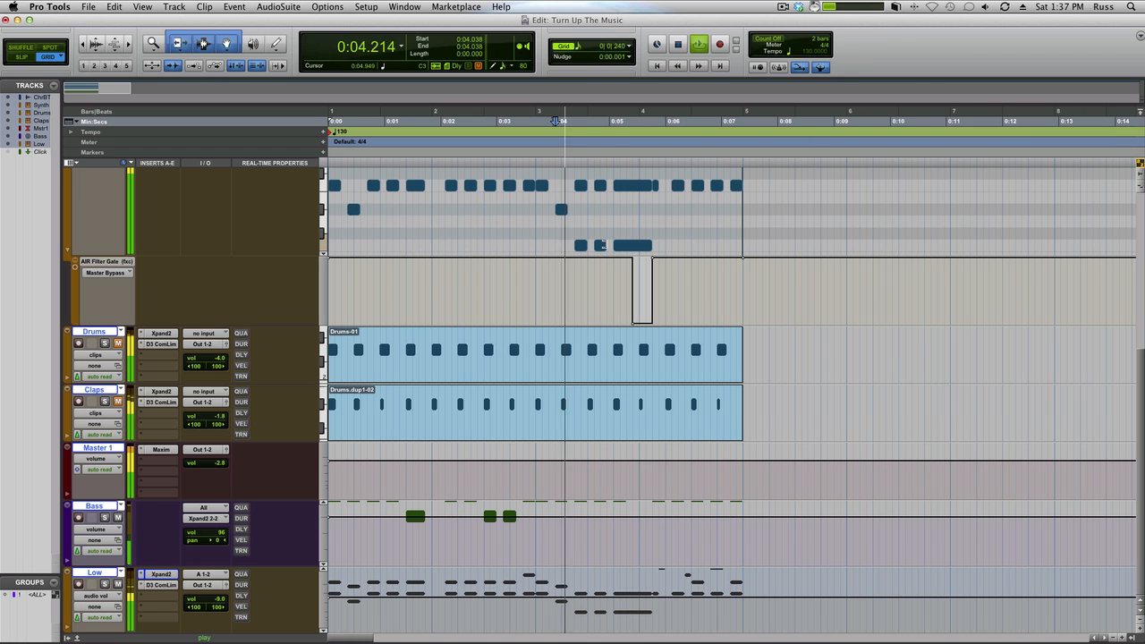
key("space")
scroll(578, 313, "up", 5)
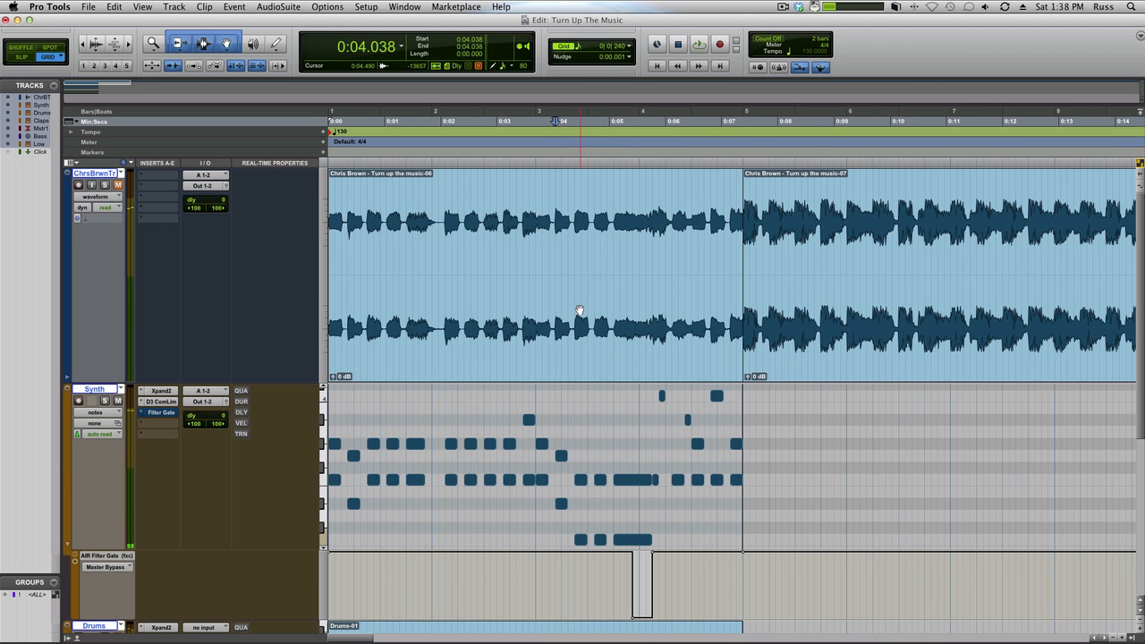
left_click(578, 321)
key("space")
Step: Shift the Bass track's displayed pitch range and zoom the MIDI notes out vertically to show the whole bass line
scroll(353, 480, "down", 5)
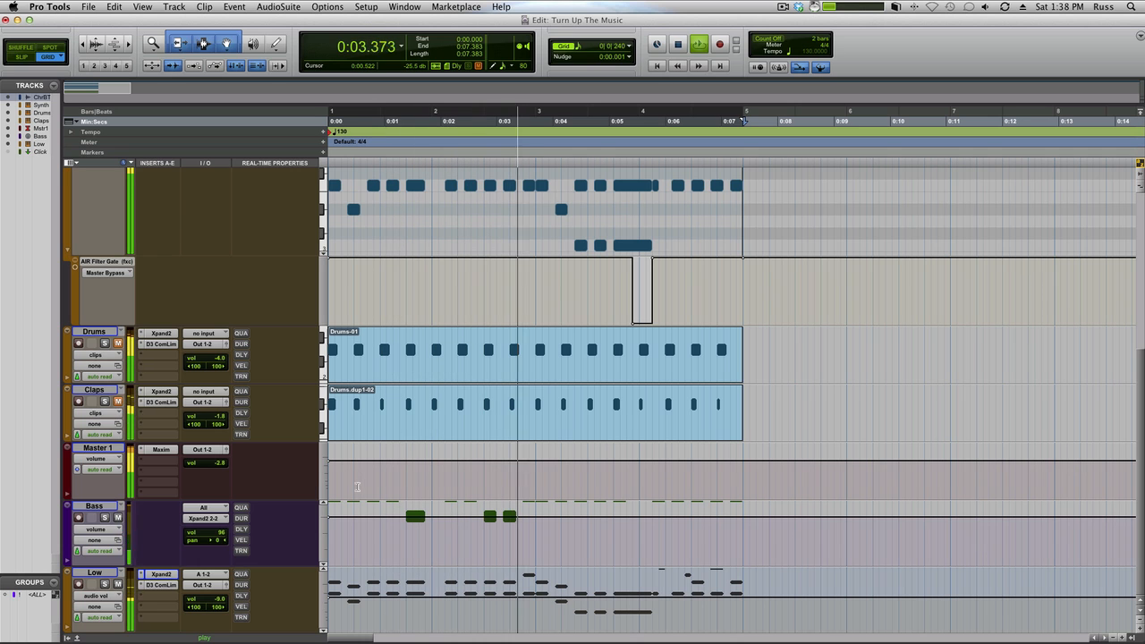
left_click(323, 504)
left_click(323, 504)
left_click(323, 504)
left_click(323, 504)
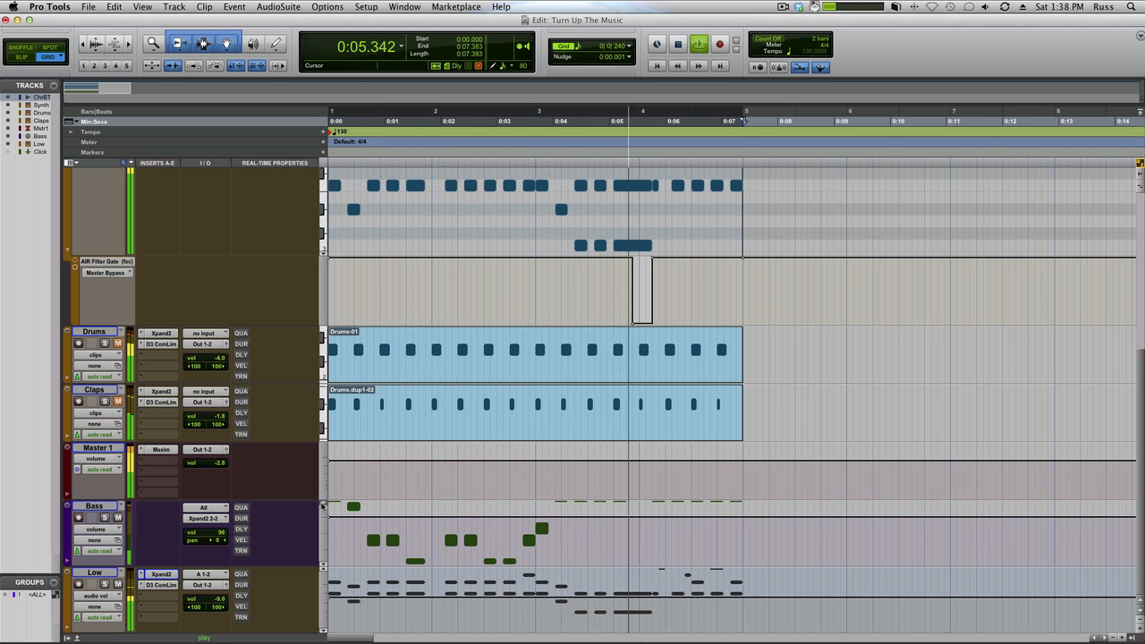
left_click(323, 565)
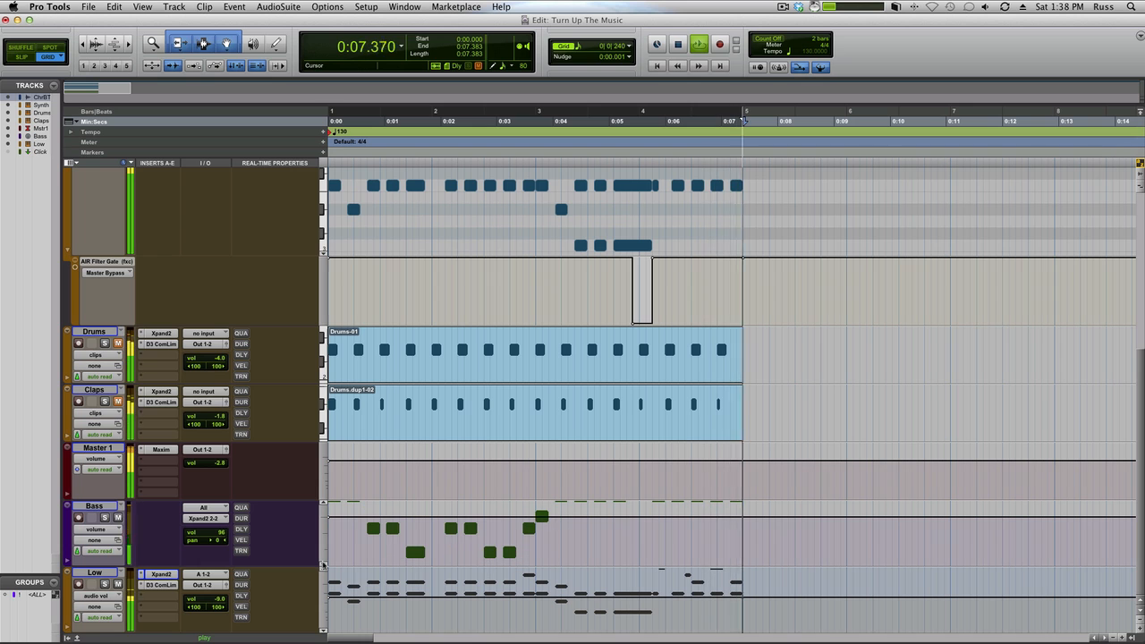
key("shift+super+[")
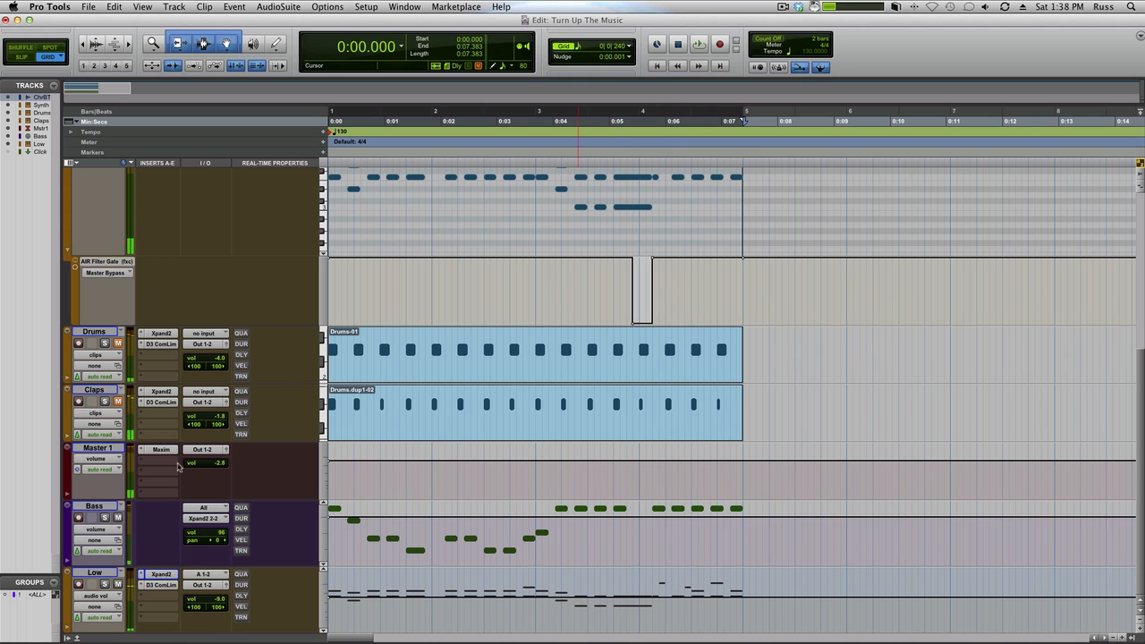
Step: Raise the Low track's compressor gain to 15.1 dB during playback, then close the compressor and stop
left_click(162, 585)
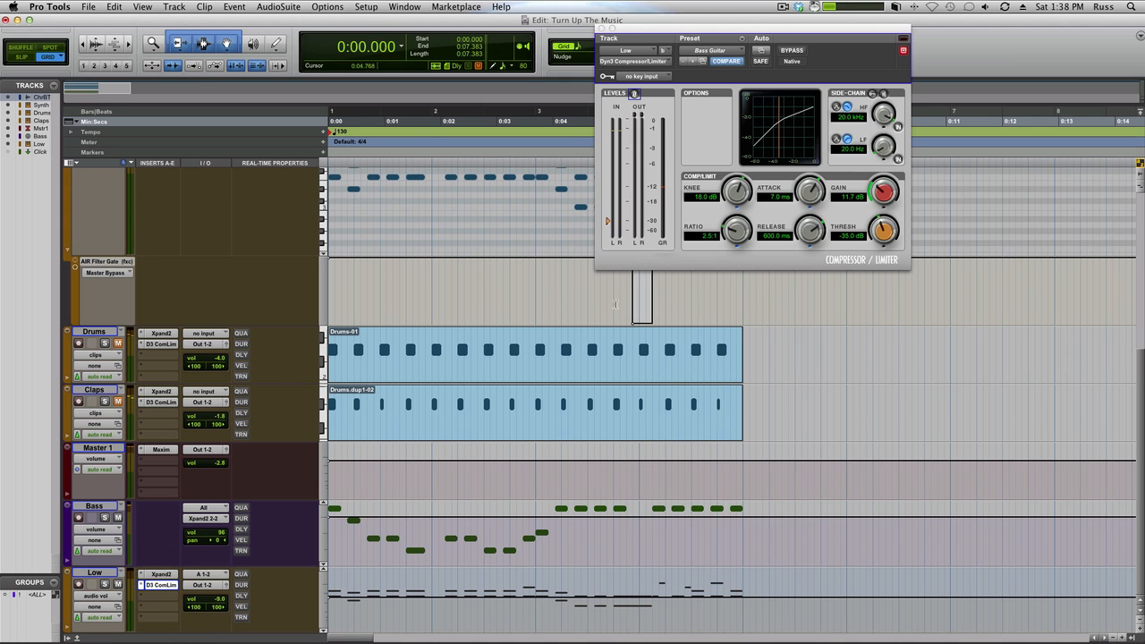
key("space")
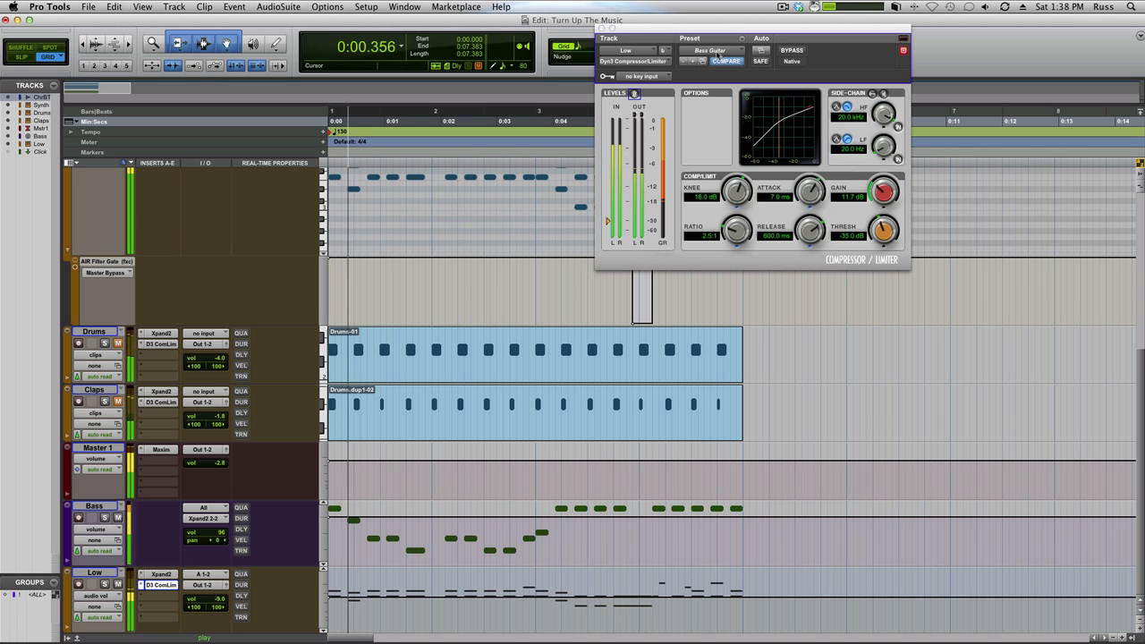
left_click_drag(885, 193, 884, 179)
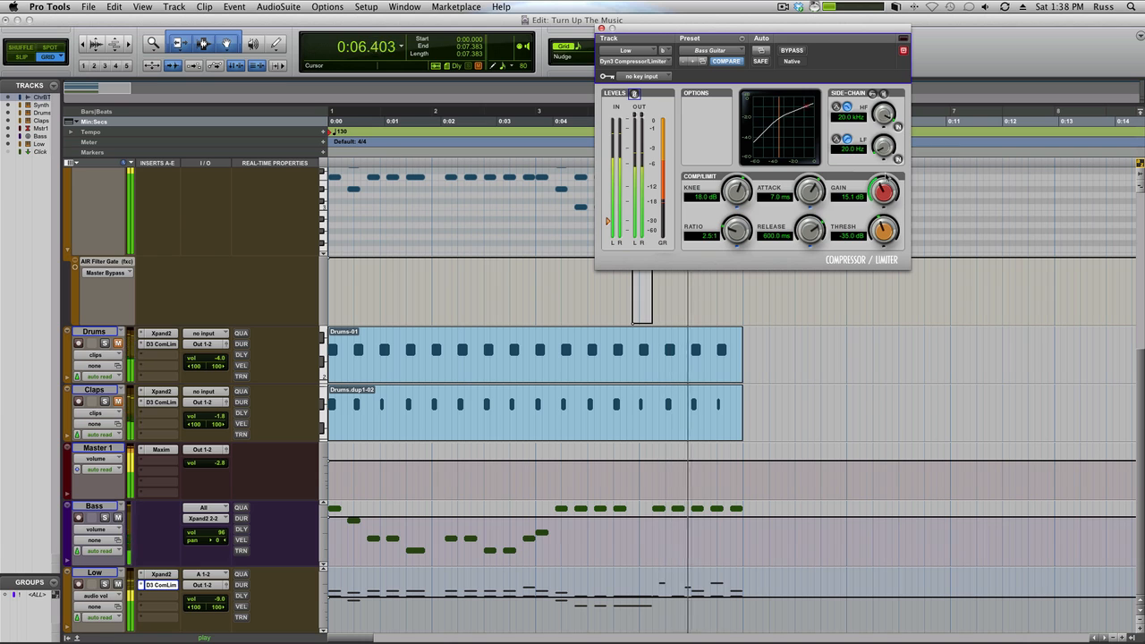
left_click(601, 27)
key("space")
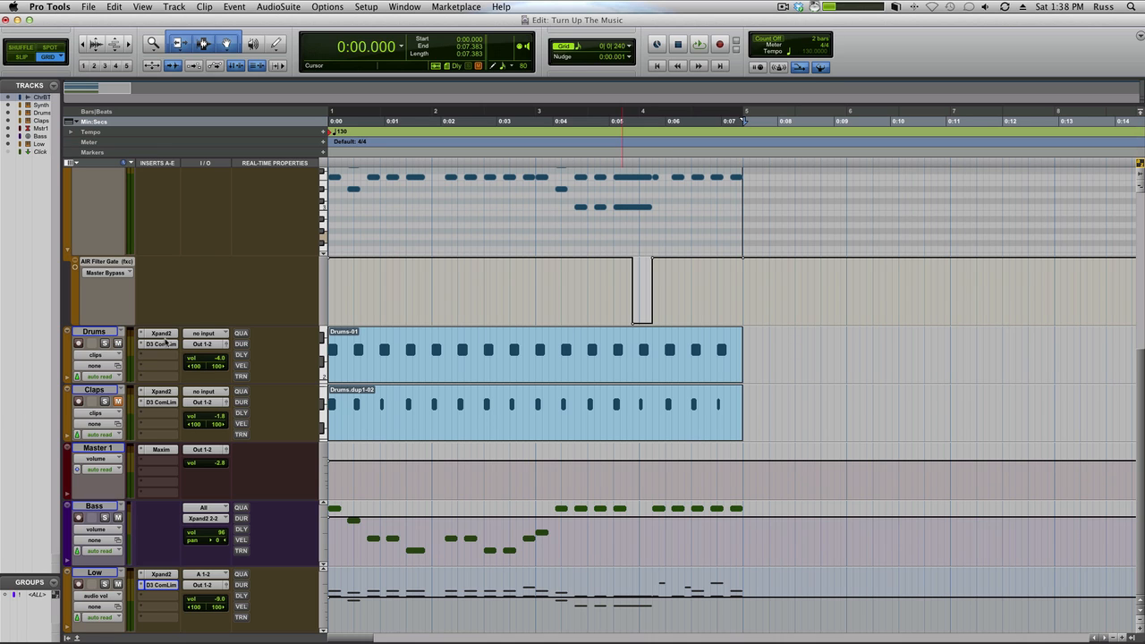
Step: Inspect the Drums track's Xpand2 kick patch, Kicks Menu X2+, then play the loop with Drums unmuted
left_click(159, 333)
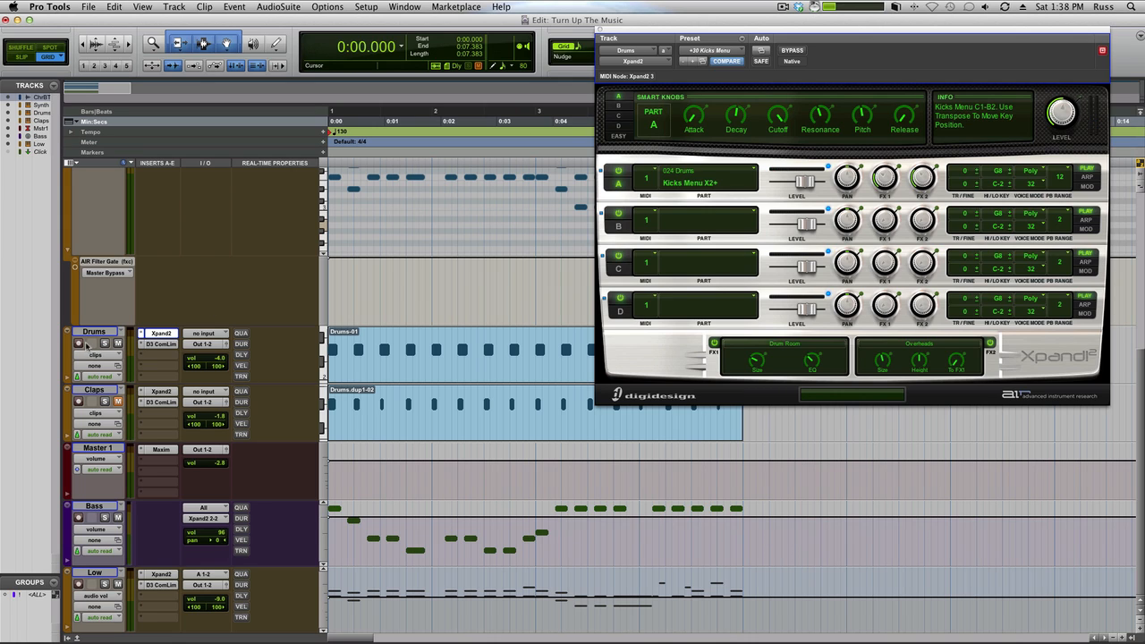
left_click(413, 373)
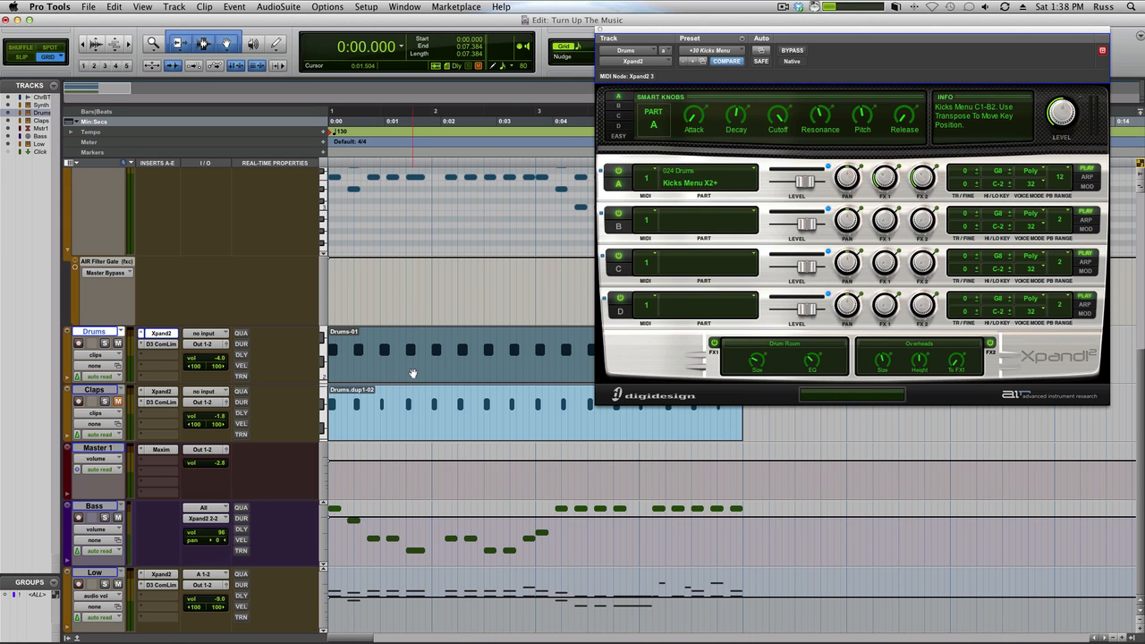
left_click(600, 32)
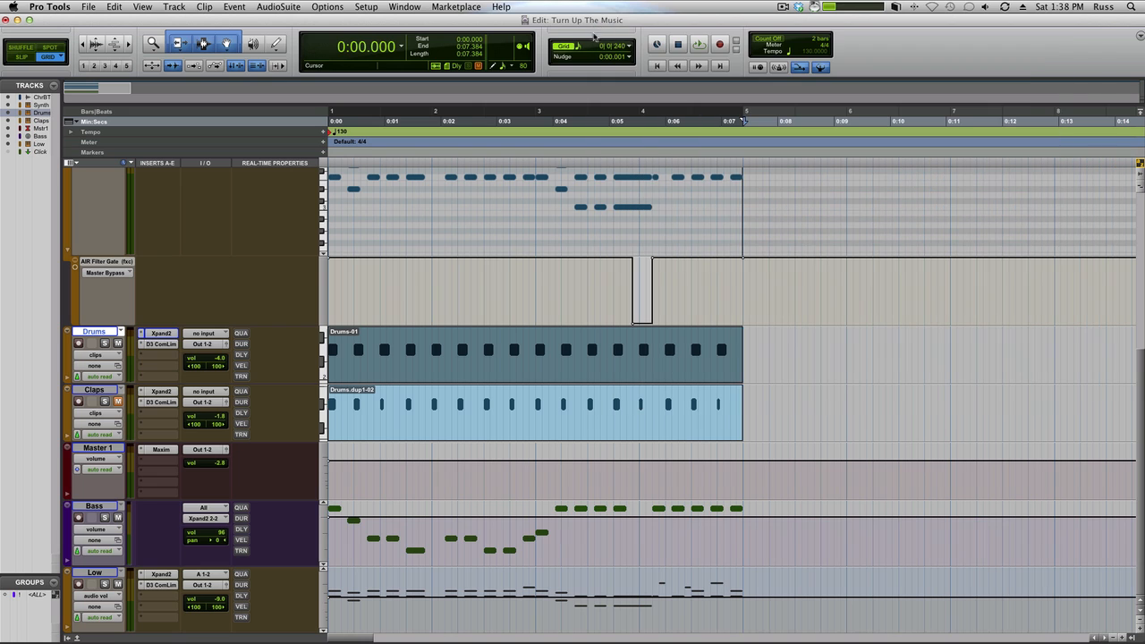
key("space")
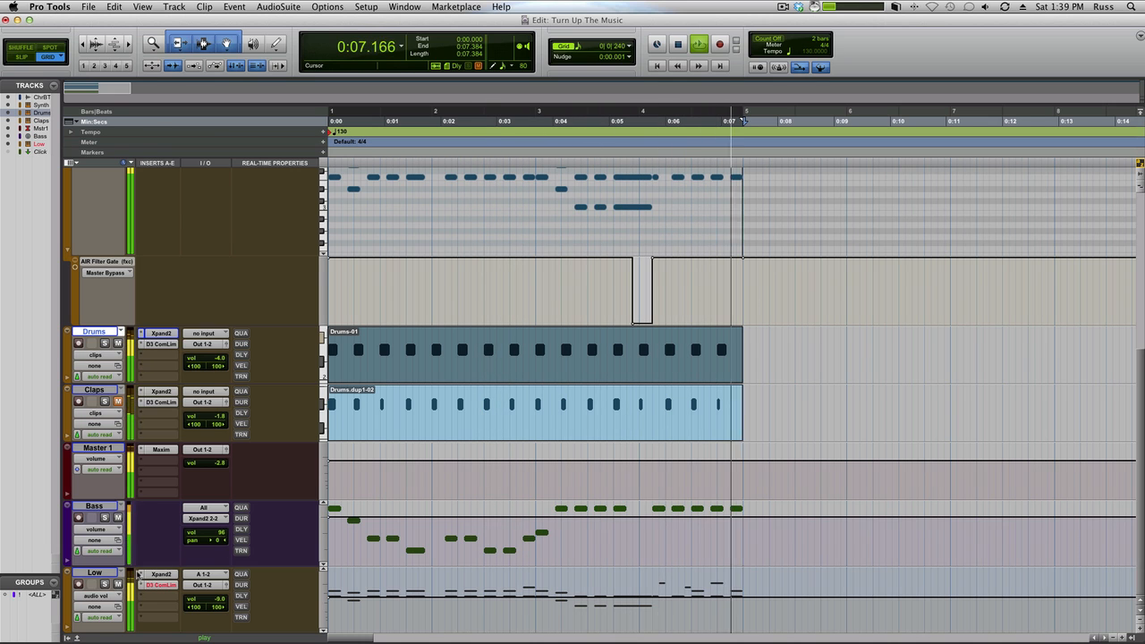
Step: Set the Low track's compressor attack to 2.4 ms and slightly lower its gain, clearing the clip indicator before closing it
left_click(161, 584)
left_click_drag(806, 192, 802, 231)
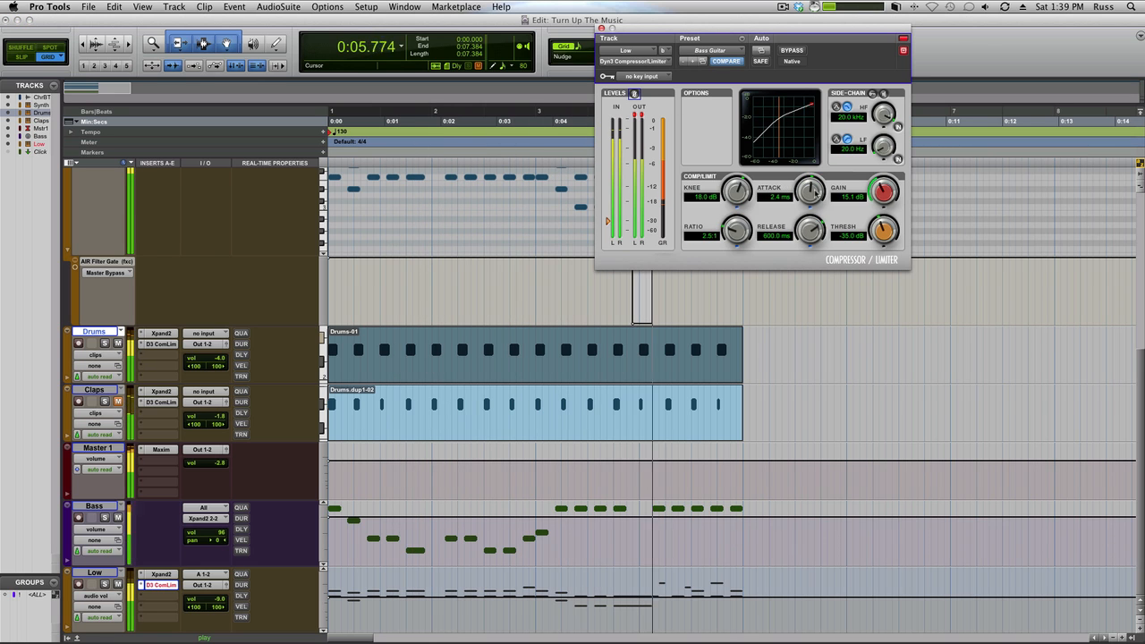
left_click_drag(879, 192, 879, 200)
left_click(639, 115)
left_click(603, 29)
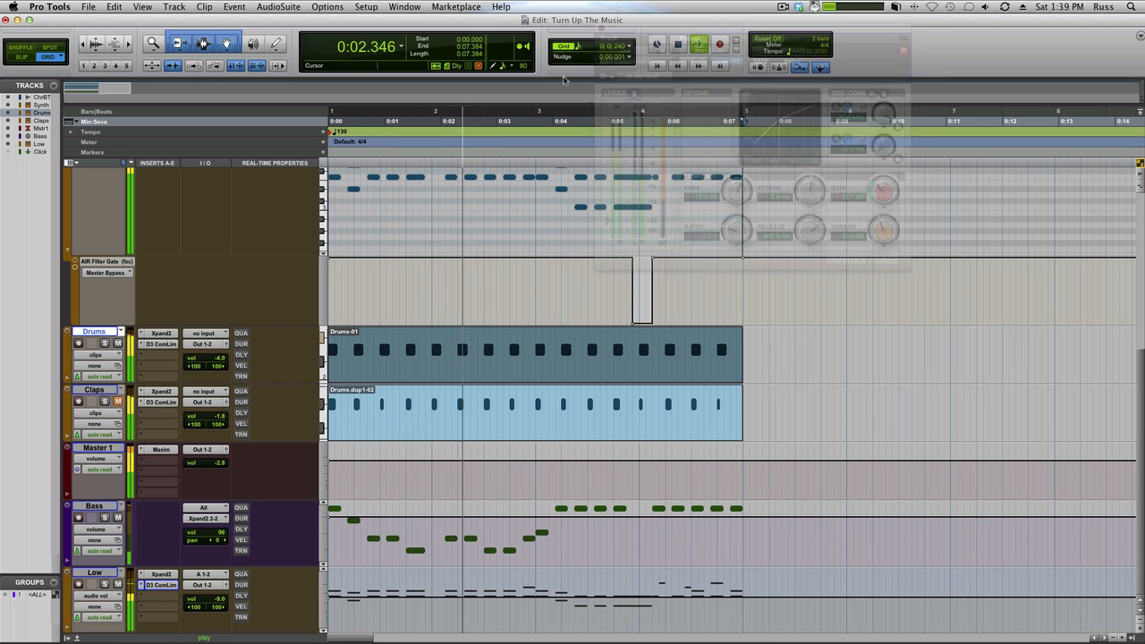
key("space")
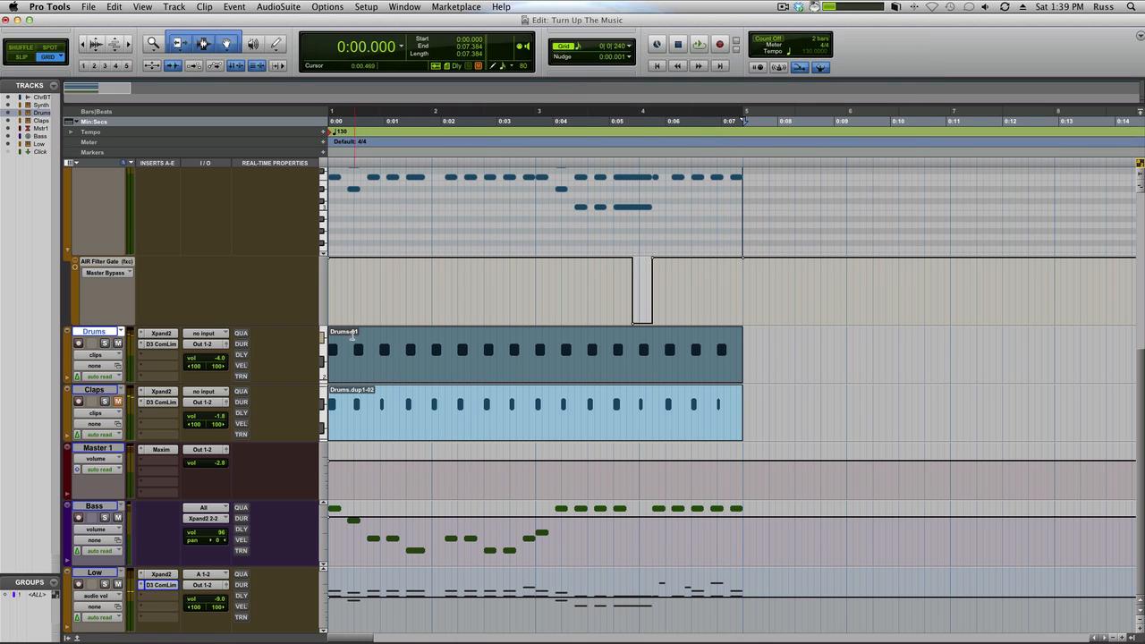
Step: Examine the Claps track's Xpand2 part A patch and the 024 Drums patch list, keeping Claps Menu X2+
left_click(168, 392)
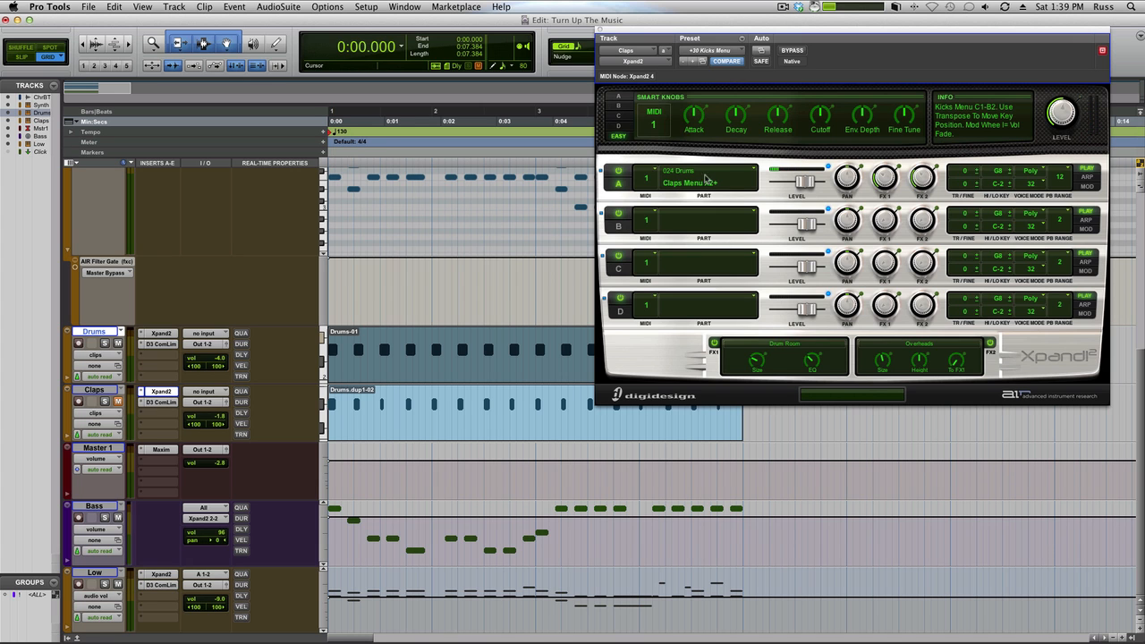
left_click(697, 179)
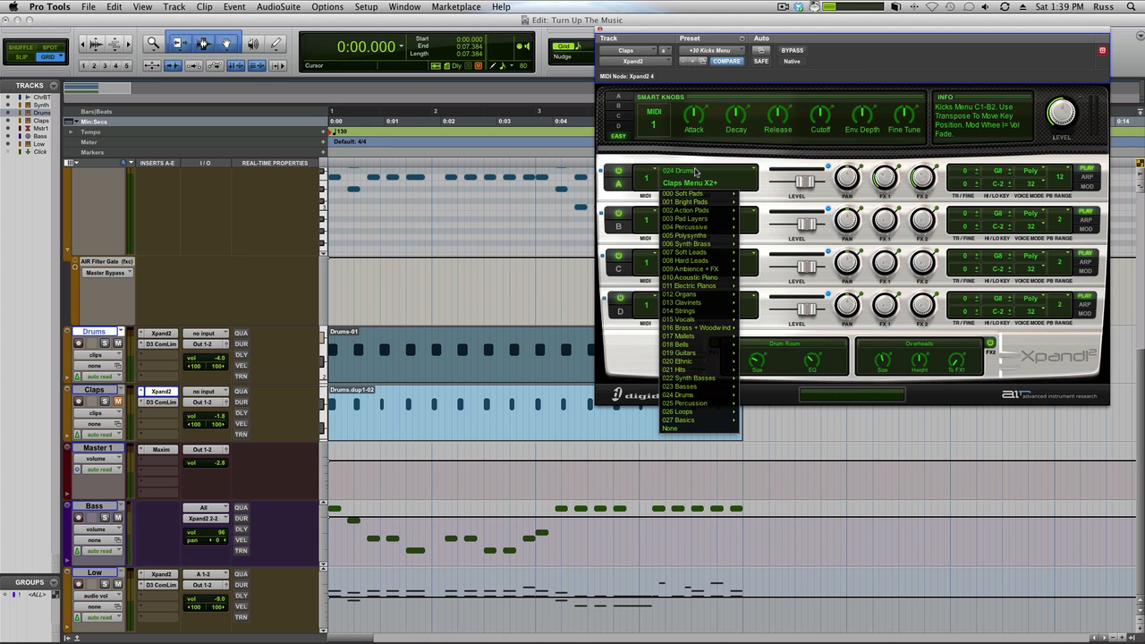
mouse_move(700, 379)
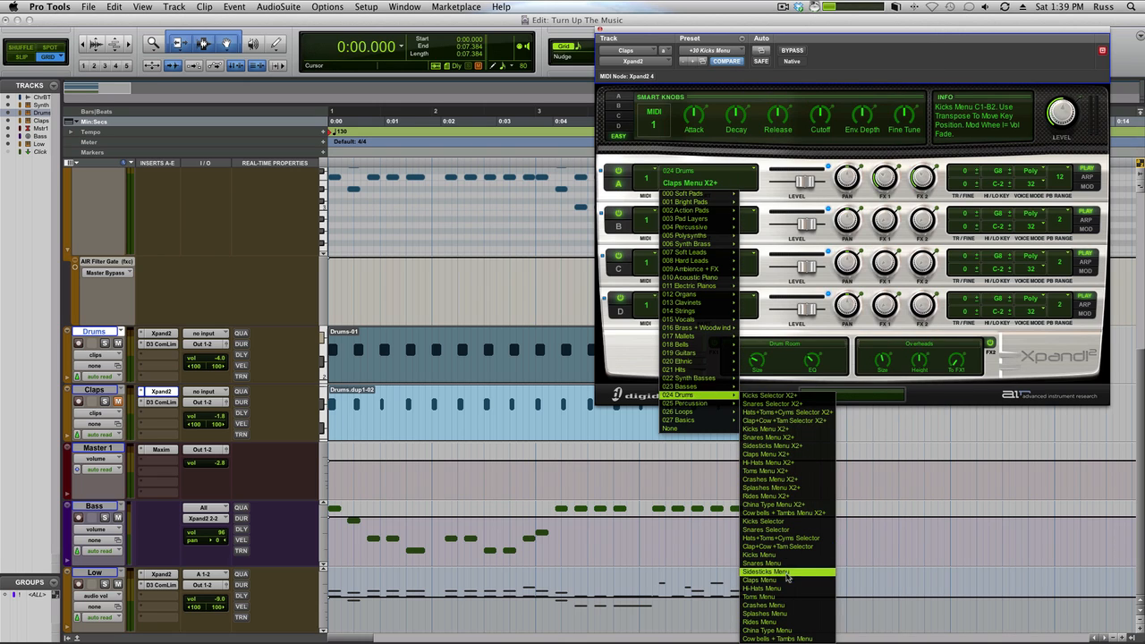
left_click(869, 61)
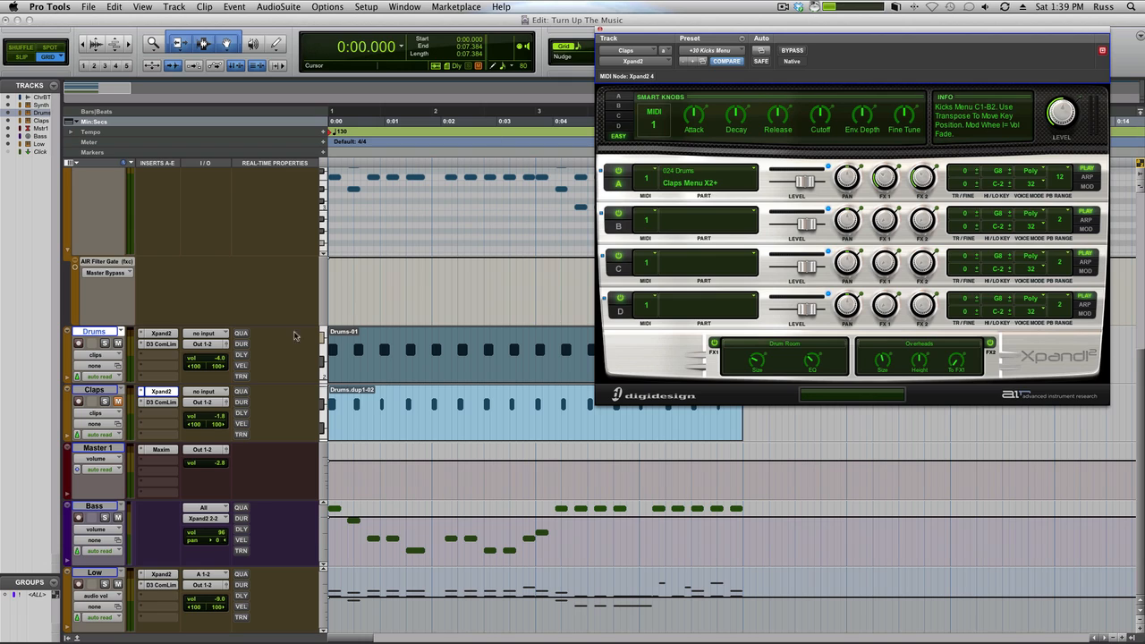
Step: Unmute and select the Claps track, record-enable it to try the clap sound, and play the loop
left_click(117, 401)
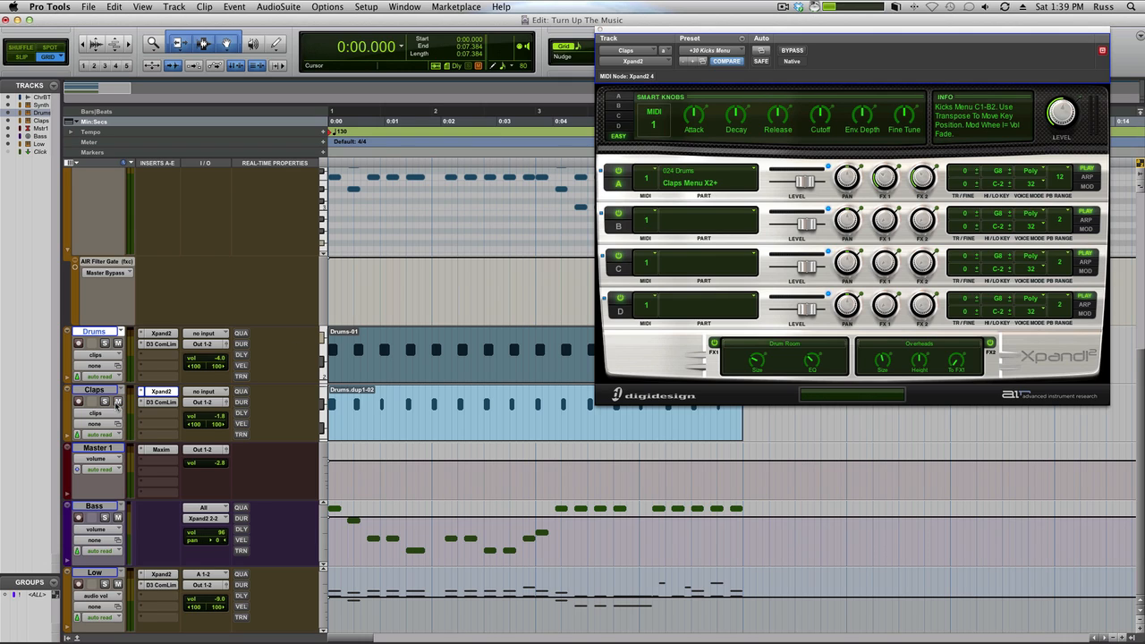
left_click(94, 391)
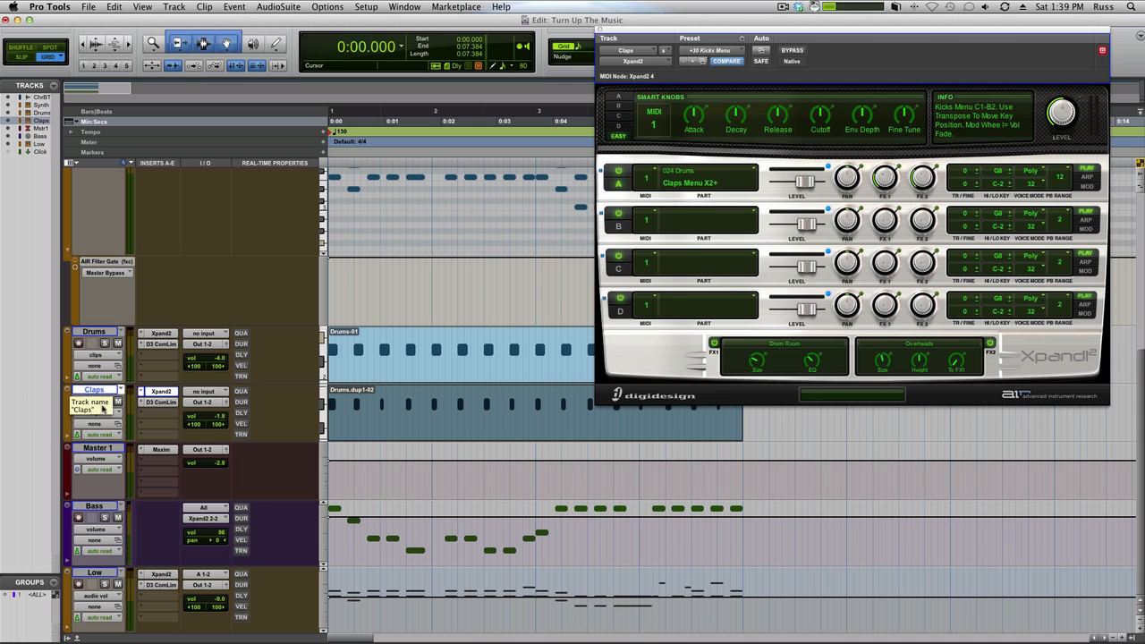
left_click(78, 402)
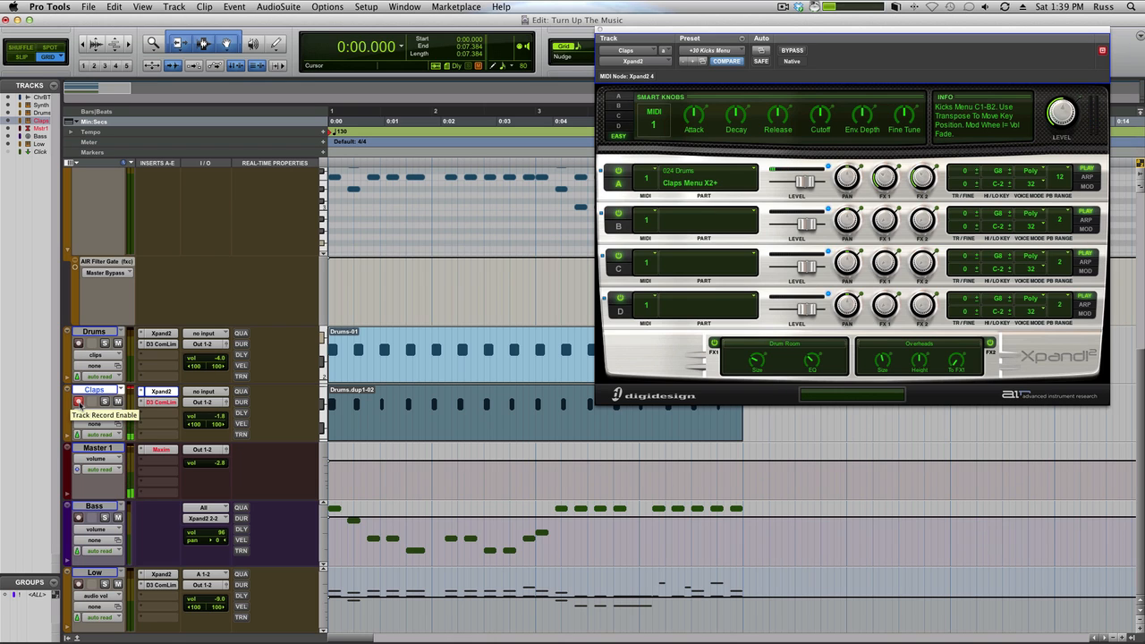
key("space")
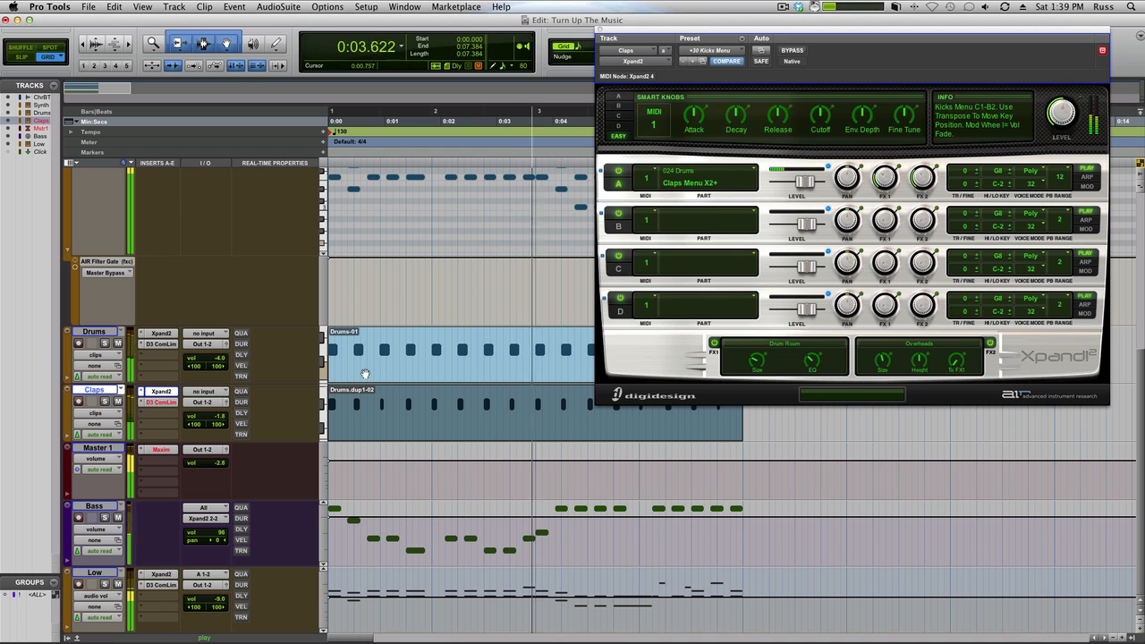
Step: Compare the Claps track's Drum Comp compression bypassed and active during playback, then close the compressor
left_click(164, 403)
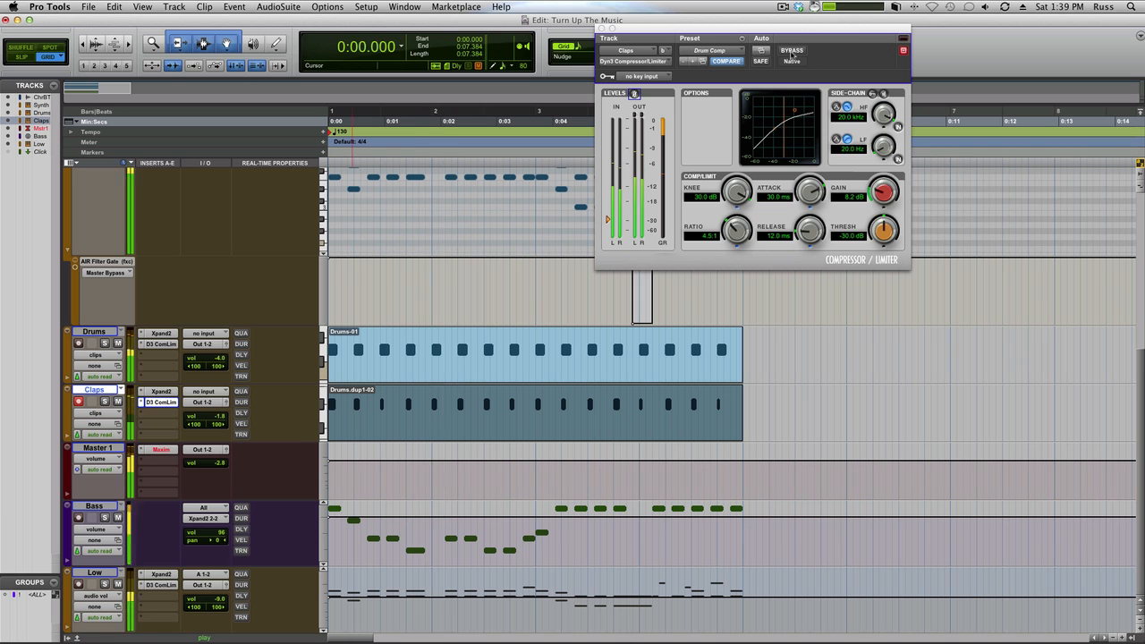
key("space")
left_click(793, 52)
key("space")
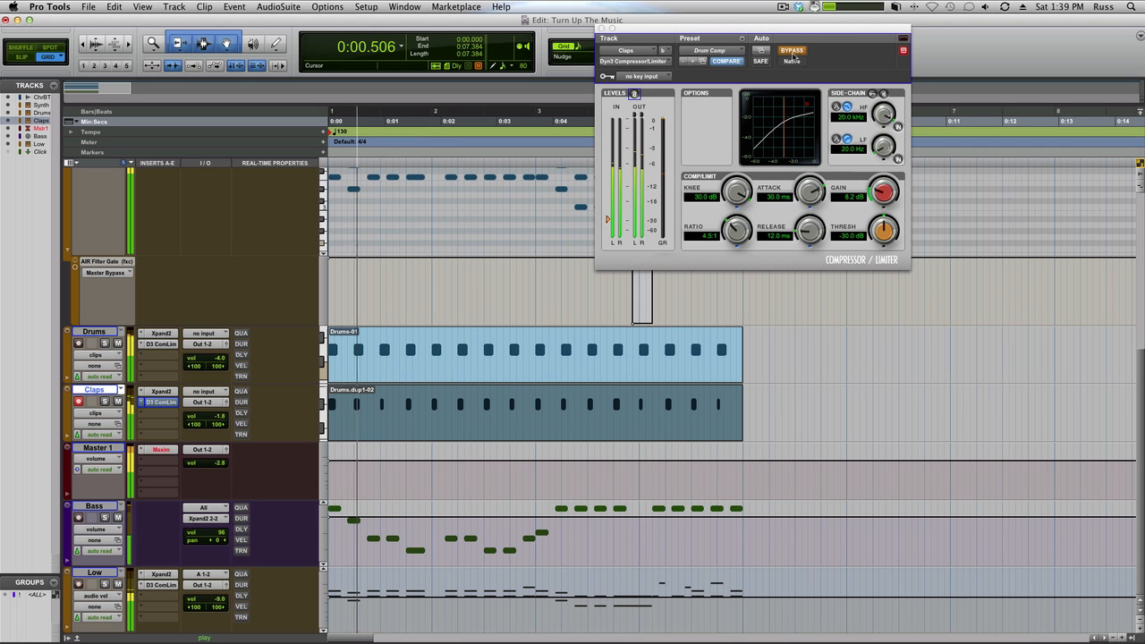
left_click(792, 52)
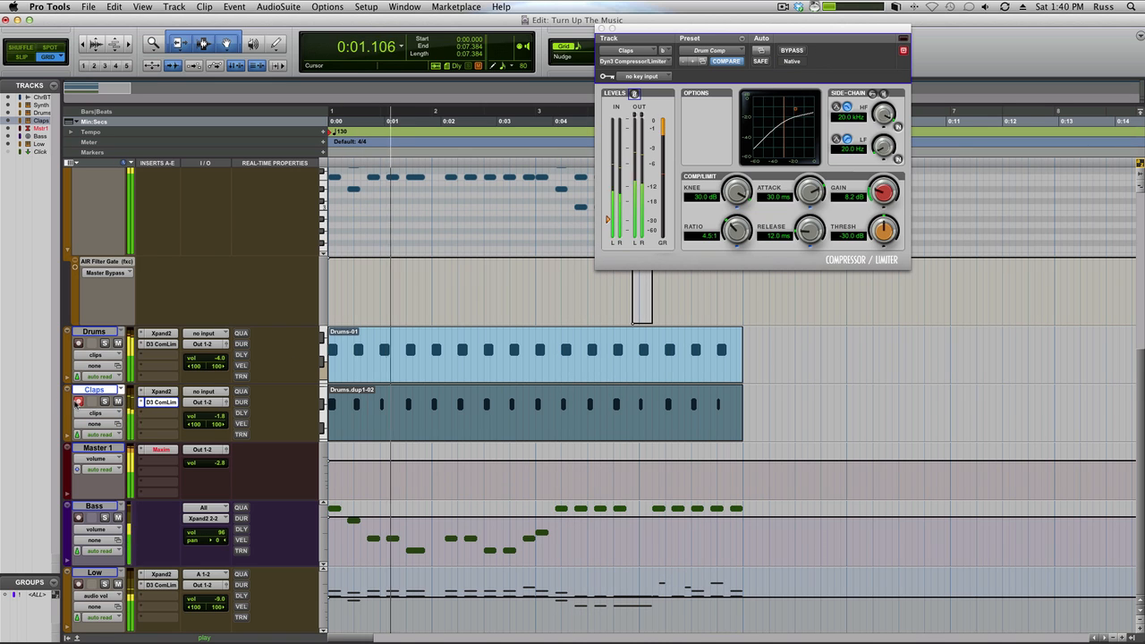
key("space")
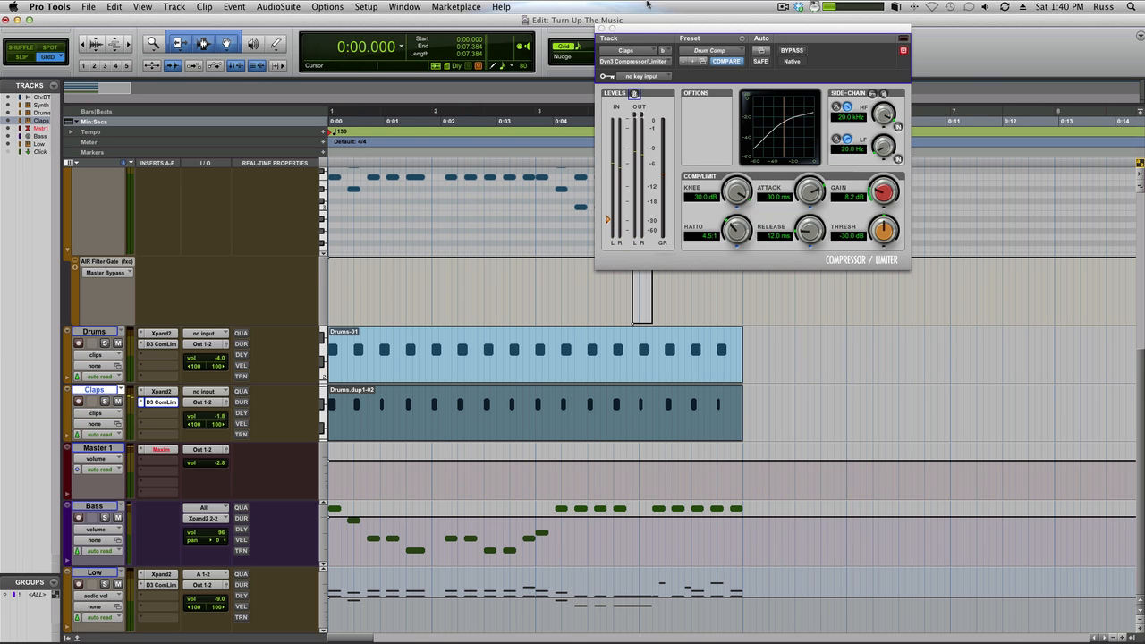
left_click_drag(637, 29, 803, 145)
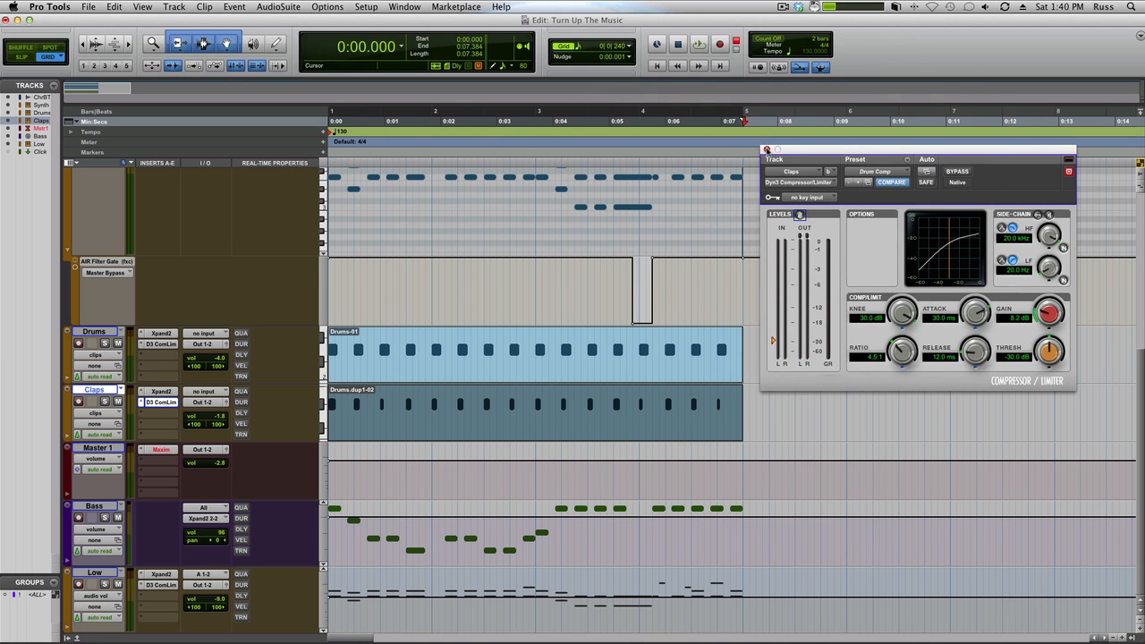
left_click(767, 149)
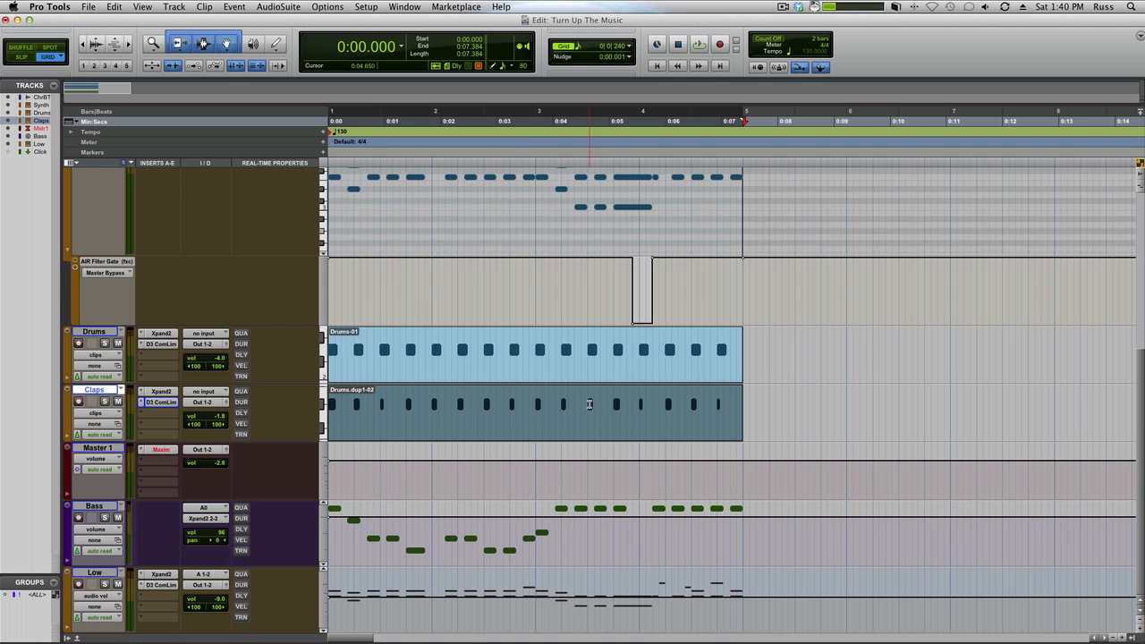
Step: Audition the mix from the start with the synth, drums, claps and bass together
scroll(587, 402, "up", 5)
scroll(585, 402, "down", 5)
key("space")
key("space")
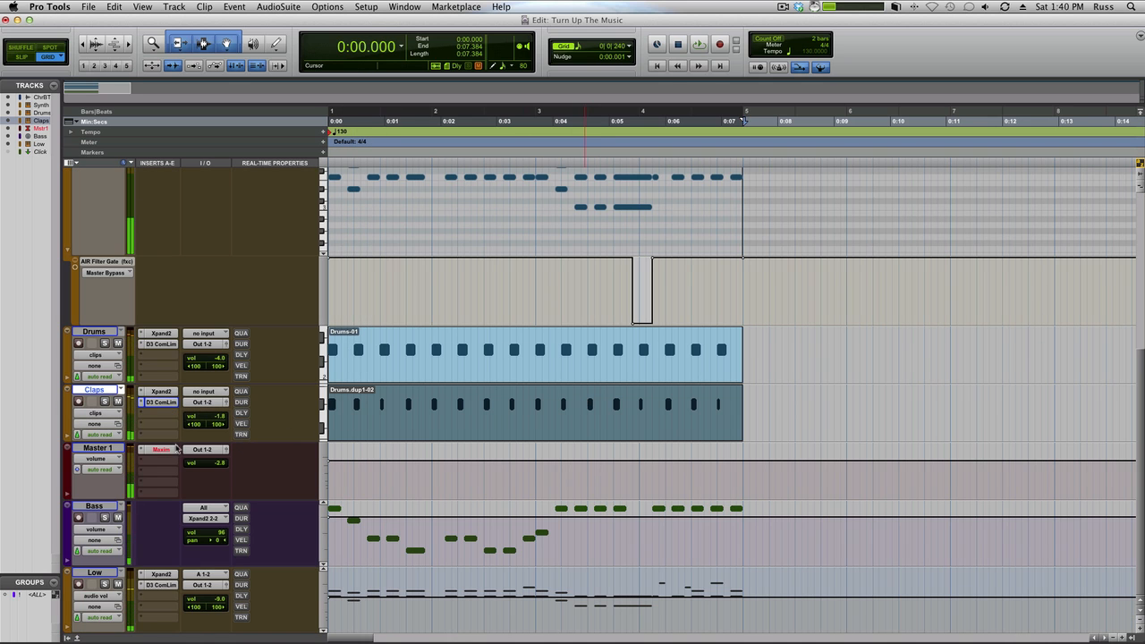
key("space")
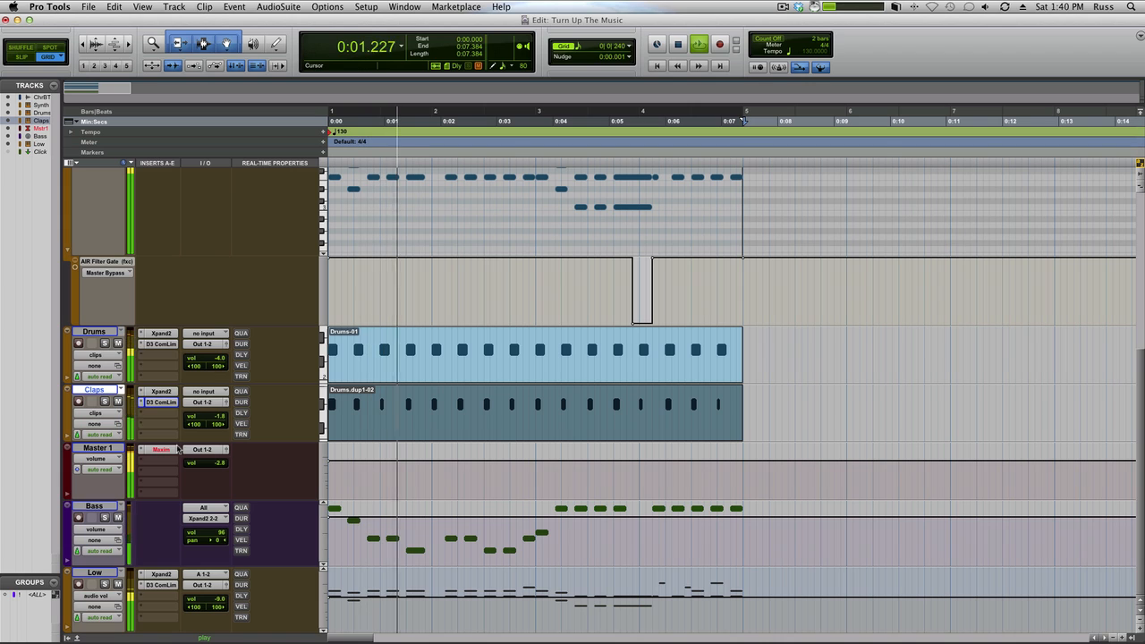
key("space")
Step: Load the Pop Radio Limiter preset in Maxim on Master 1 and audition the mix
left_click(170, 451)
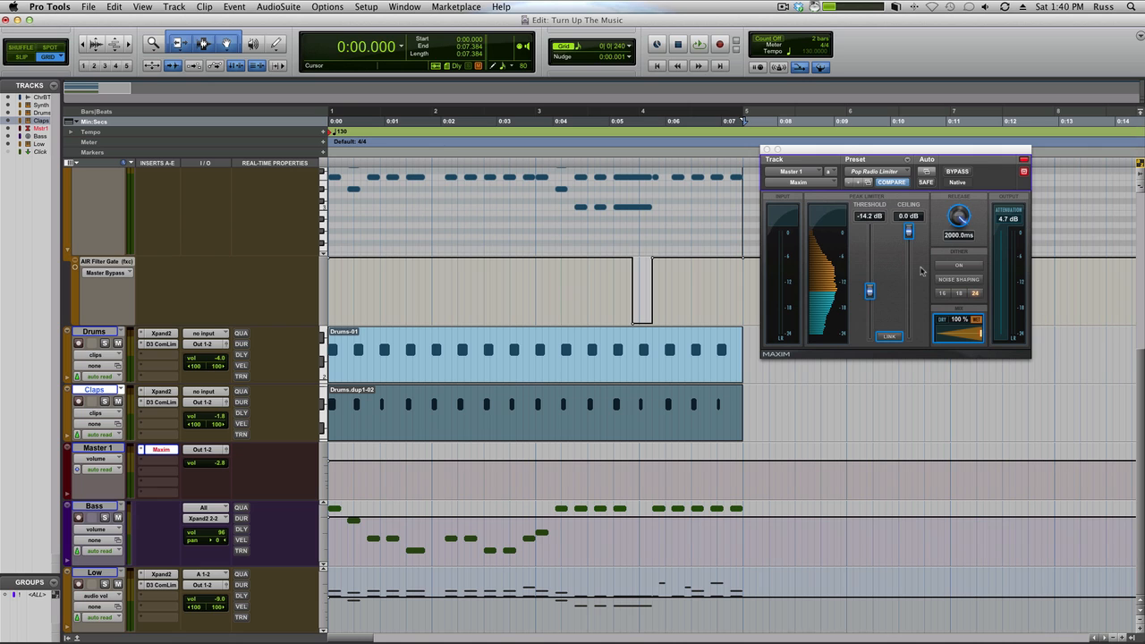
left_click(888, 173)
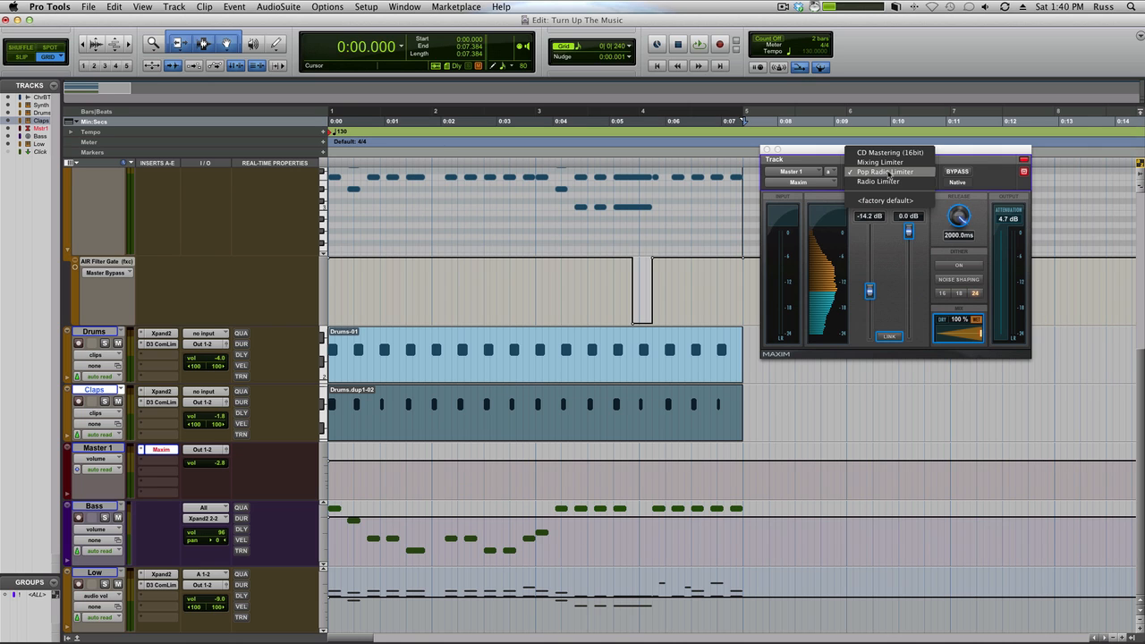
left_click(888, 172)
key("space")
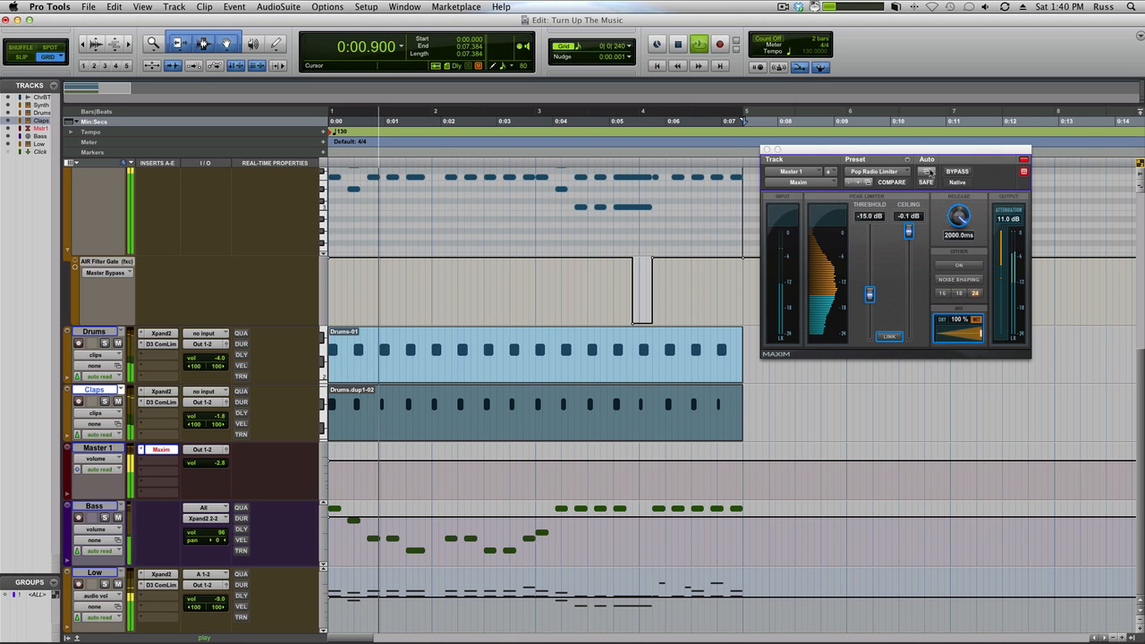
key("space")
Step: Compare the mix with Master 1's Maxim limiter bypassed and active
left_click(949, 171)
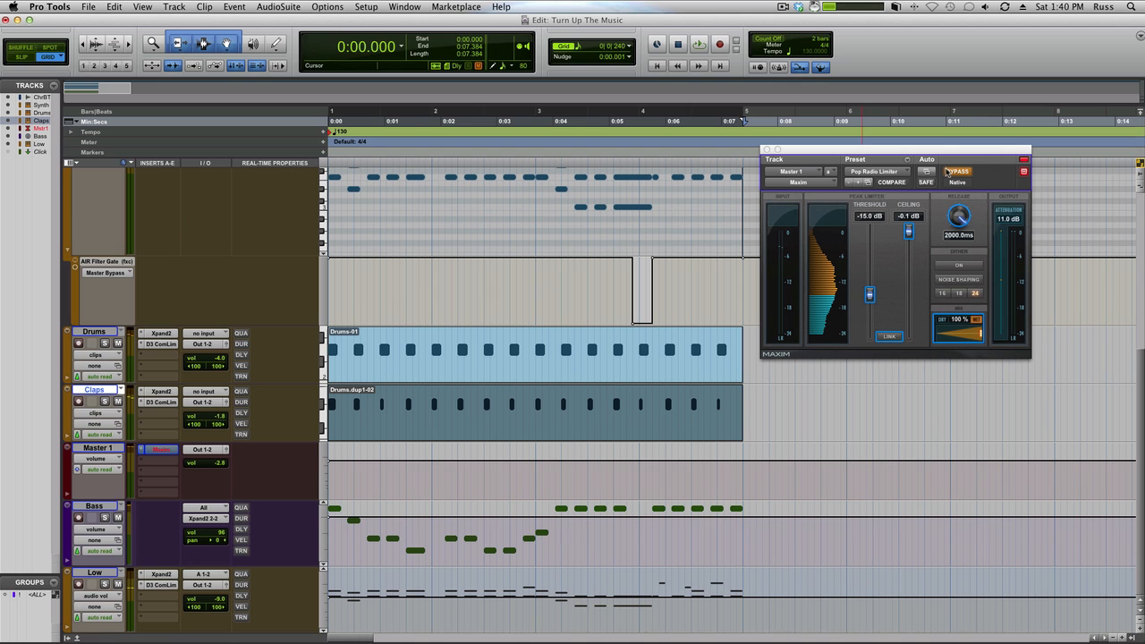
key("space")
left_click(948, 172)
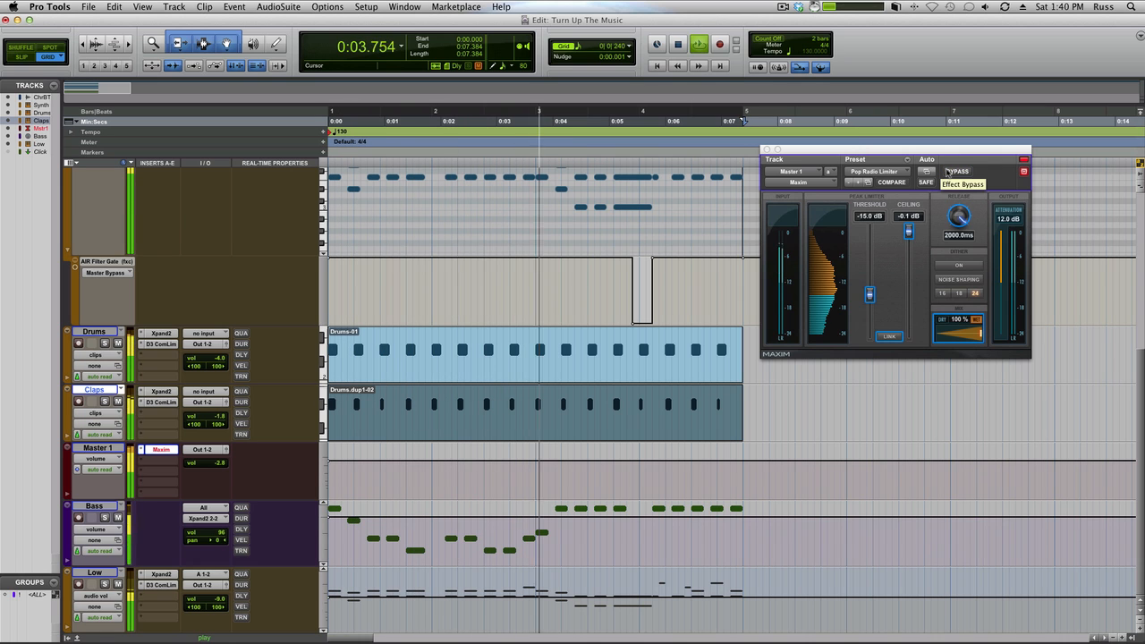
key("space")
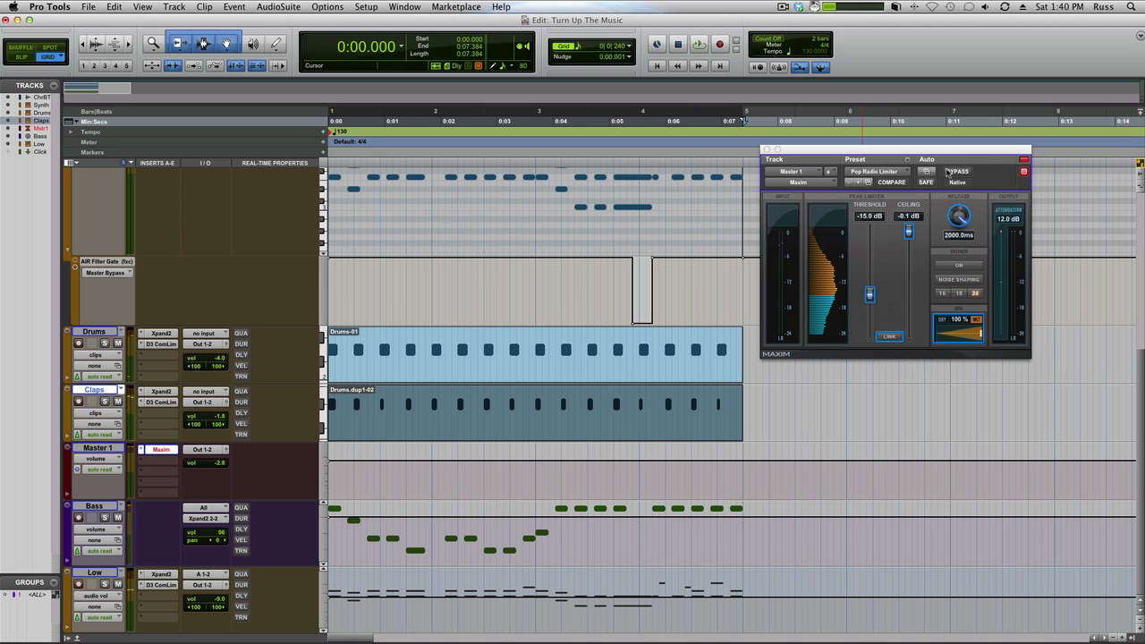
key("space")
key("space")
Step: Set part A's FX1 send to -12.7 dB in the Synth track's Xpand2 during playback, then close Xpand2
scroll(402, 293, "up", 5)
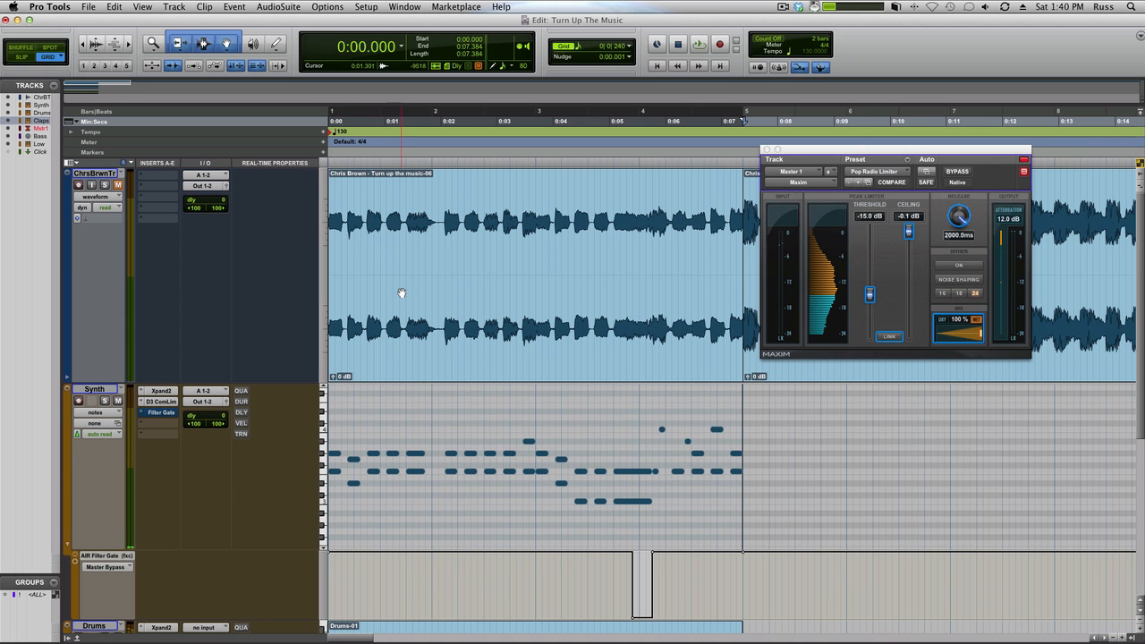
left_click(161, 391)
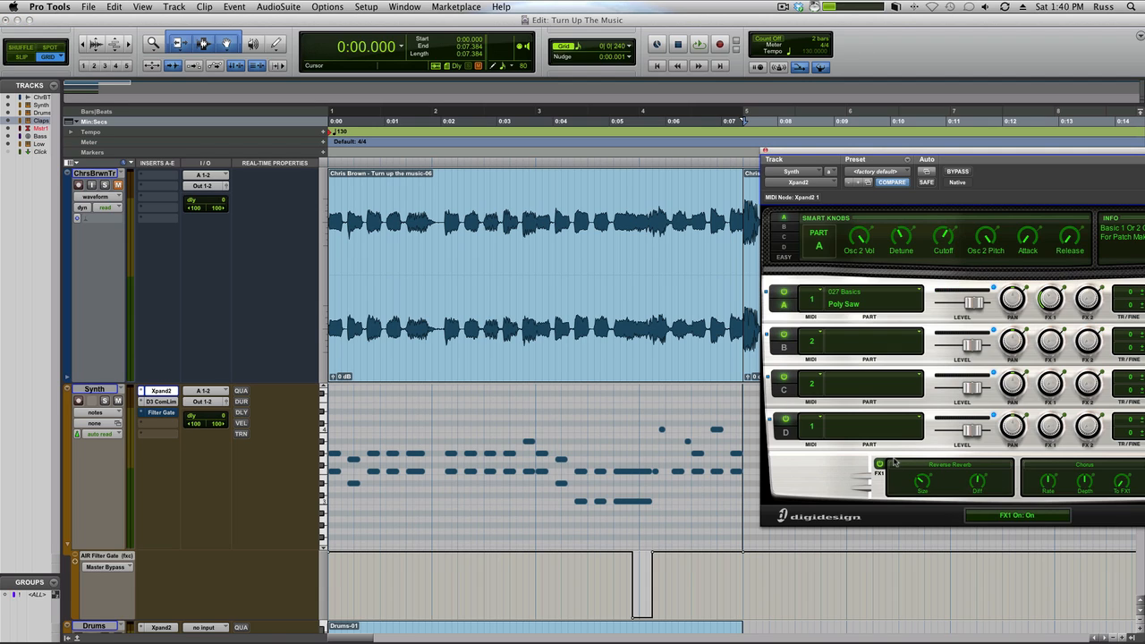
mouse_move(1055, 298)
scroll(1055, 298, "up", 4)
key("space")
mouse_move(1053, 286)
left_mouse_down()
mouse_move(1053, 272)
mouse_move(1056, 301)
left_mouse_up()
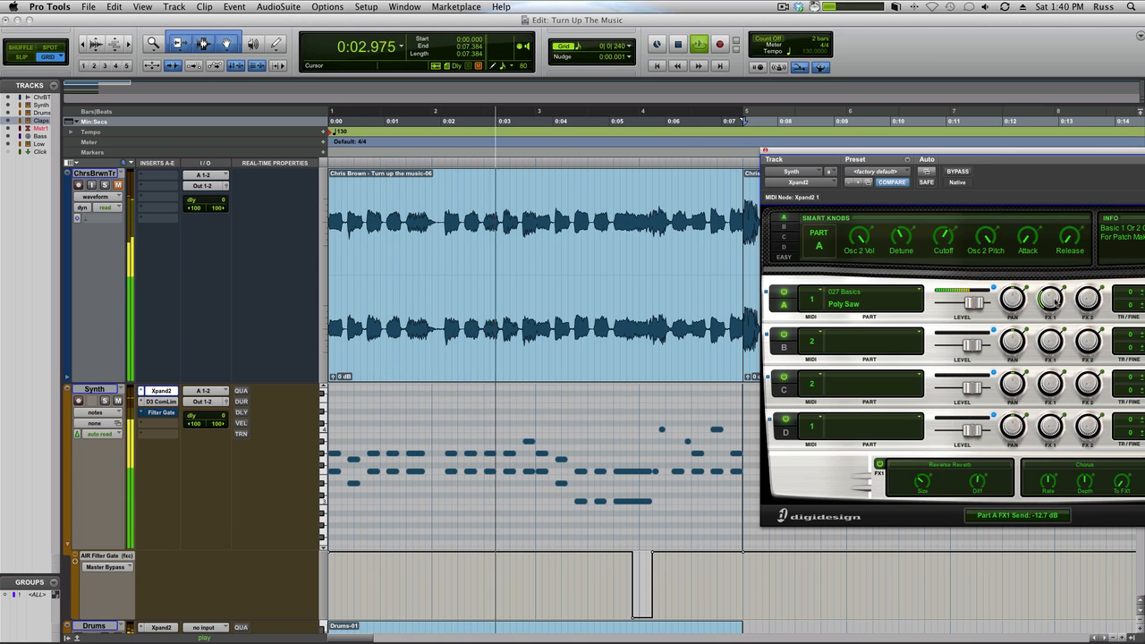
left_click(765, 150)
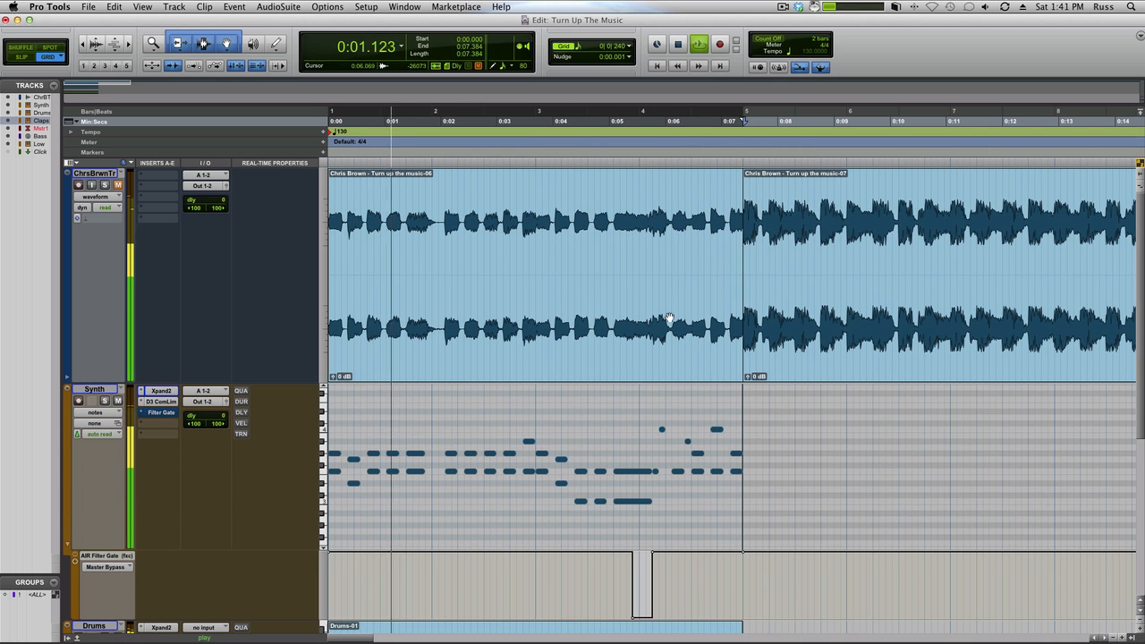
Step: Show the Mix window and lower the Claps track's volume to -4.0 dB during playback
scroll(669, 318, "down", 10)
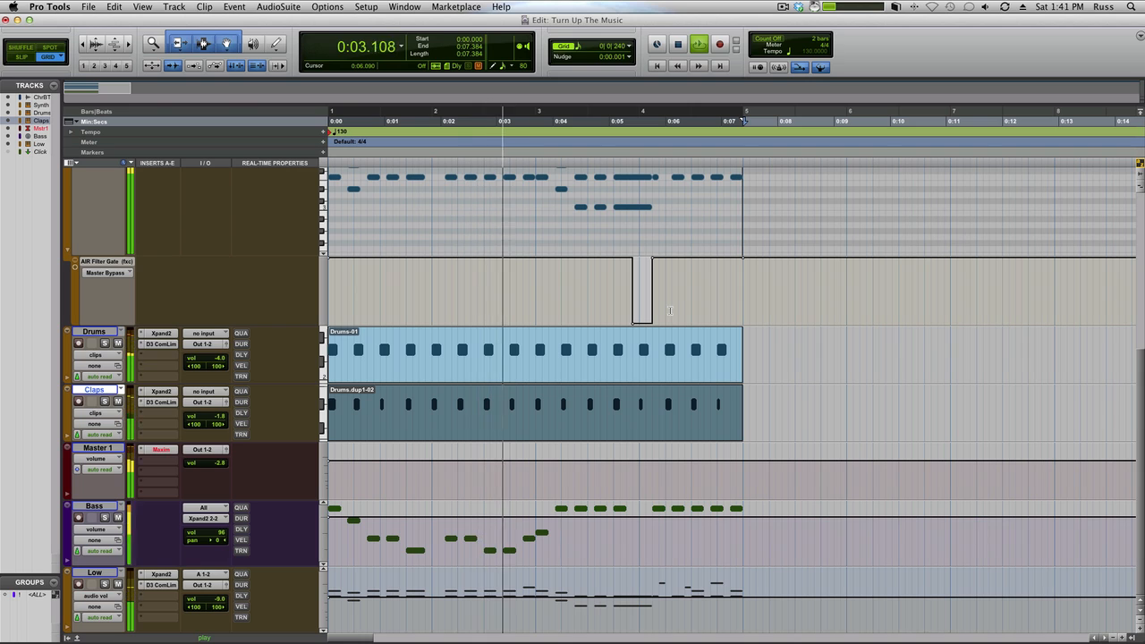
key("super+equal")
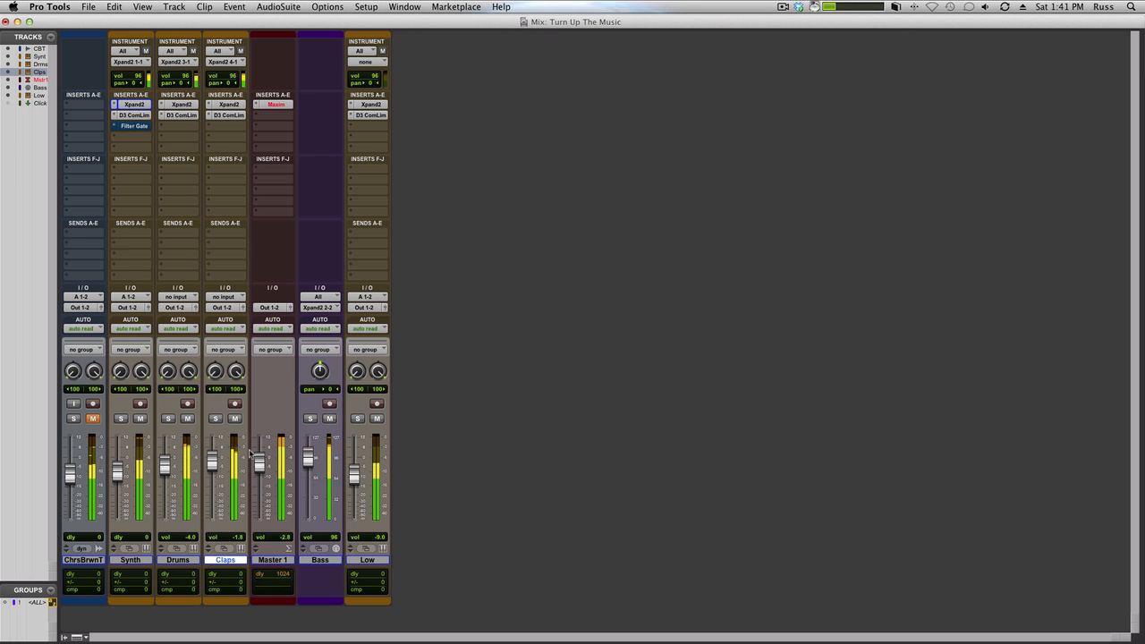
left_click_drag(212, 460, 212, 466)
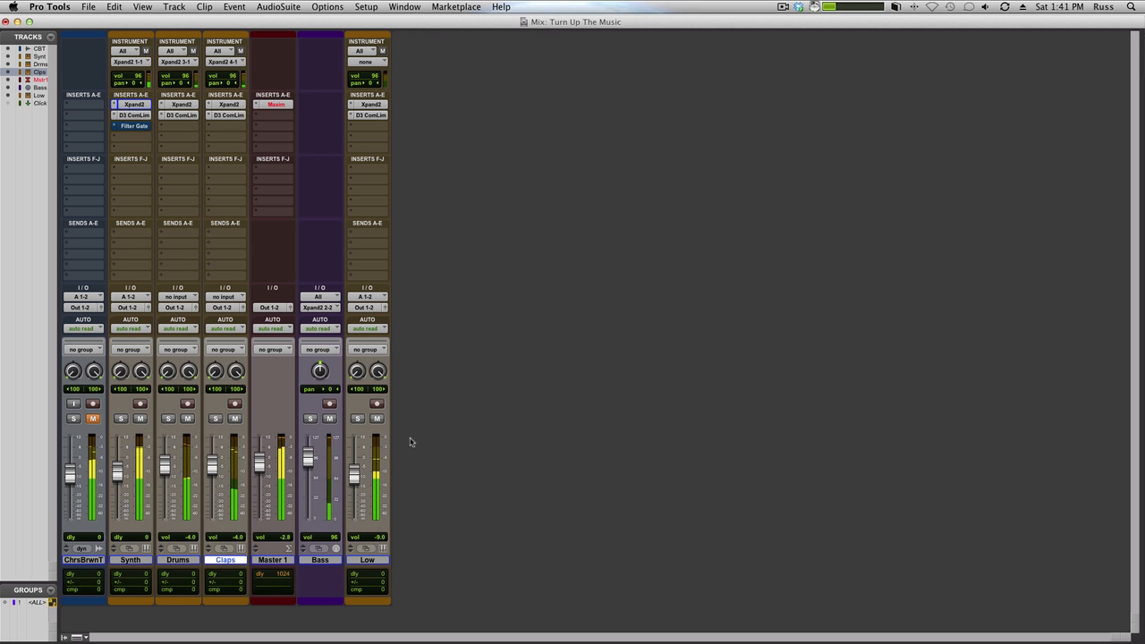